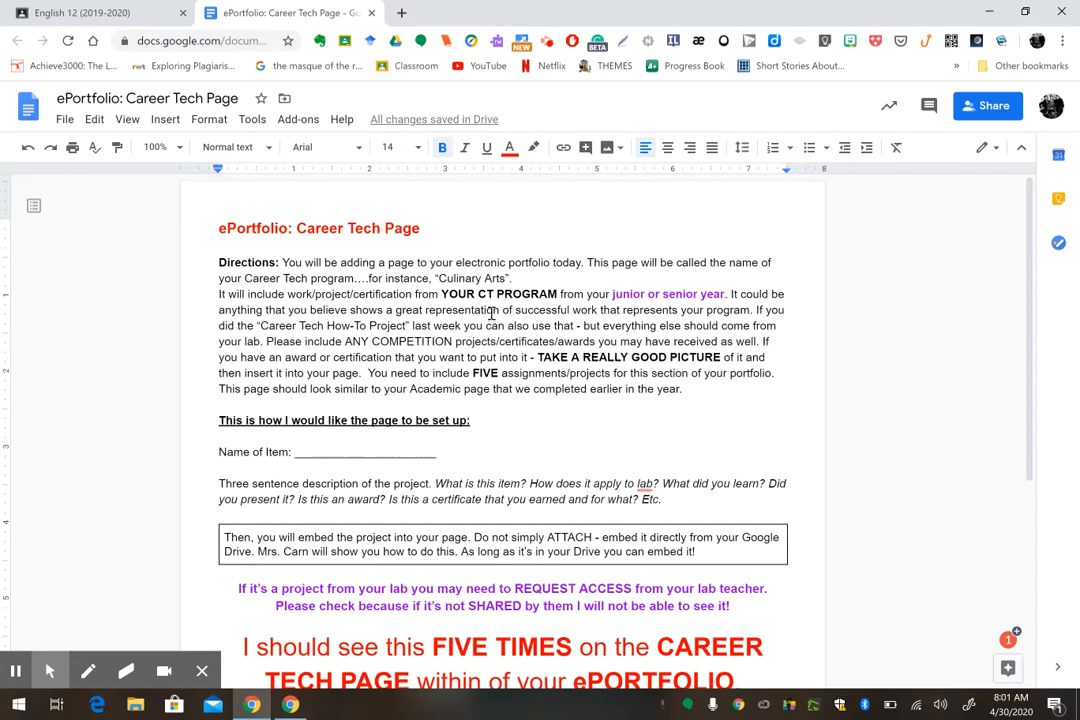
Step: Open the Copy of ePortfolio site for editing in new Google Sites, using a new browser tab
left_click(401, 13)
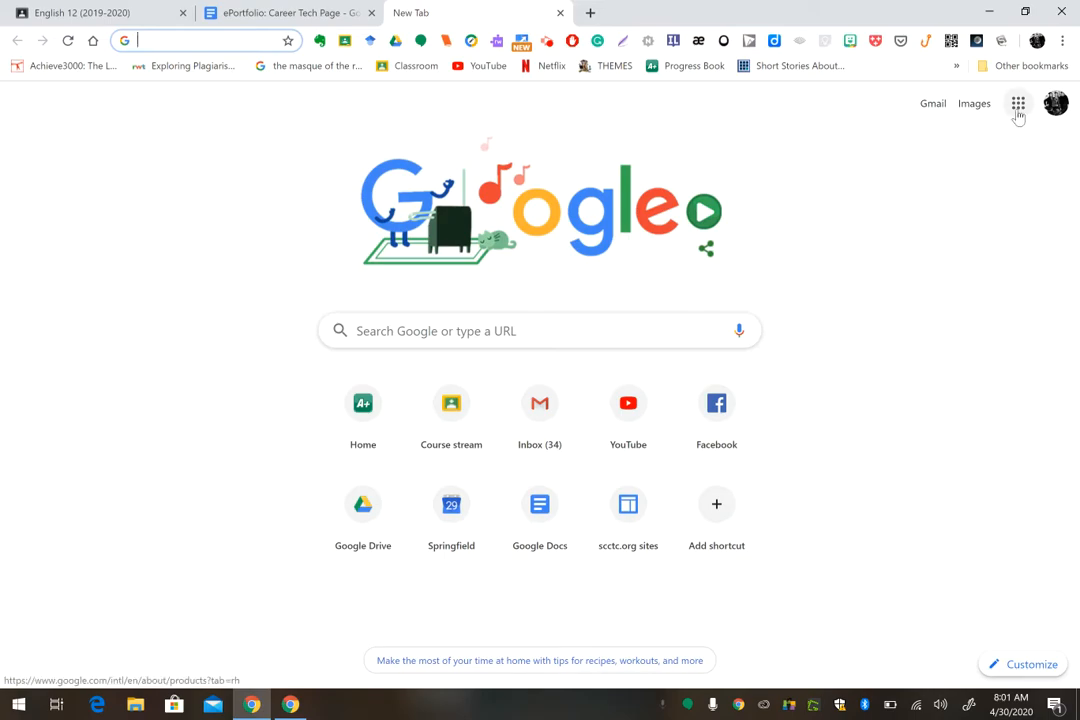
left_click(1018, 106)
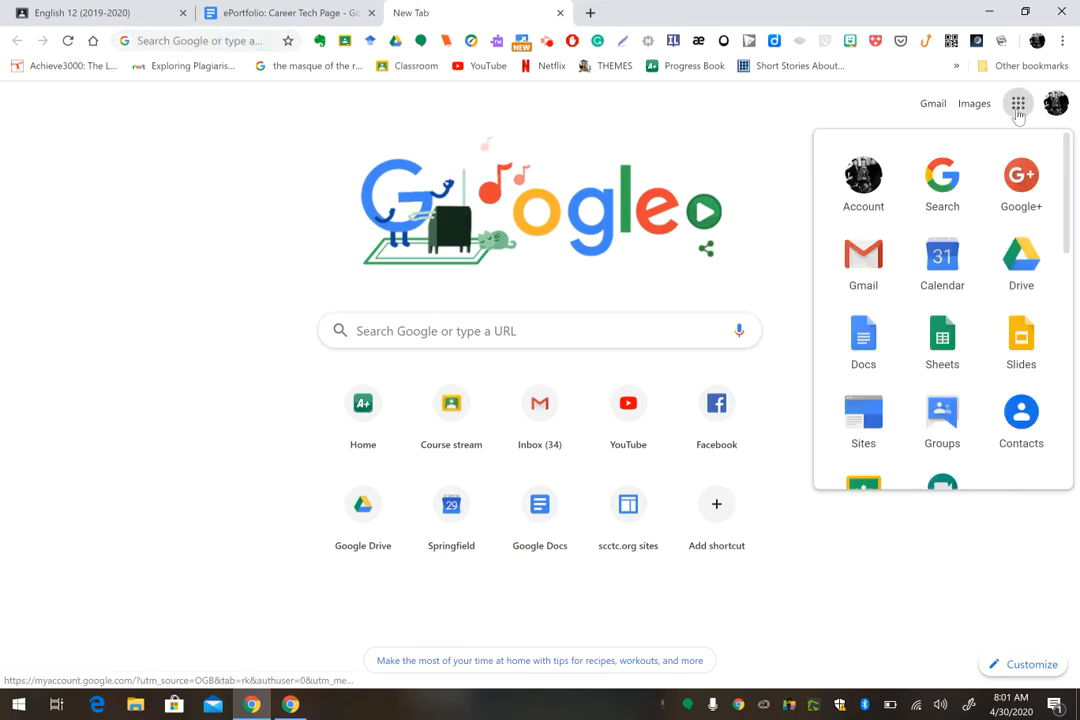
left_click(863, 427)
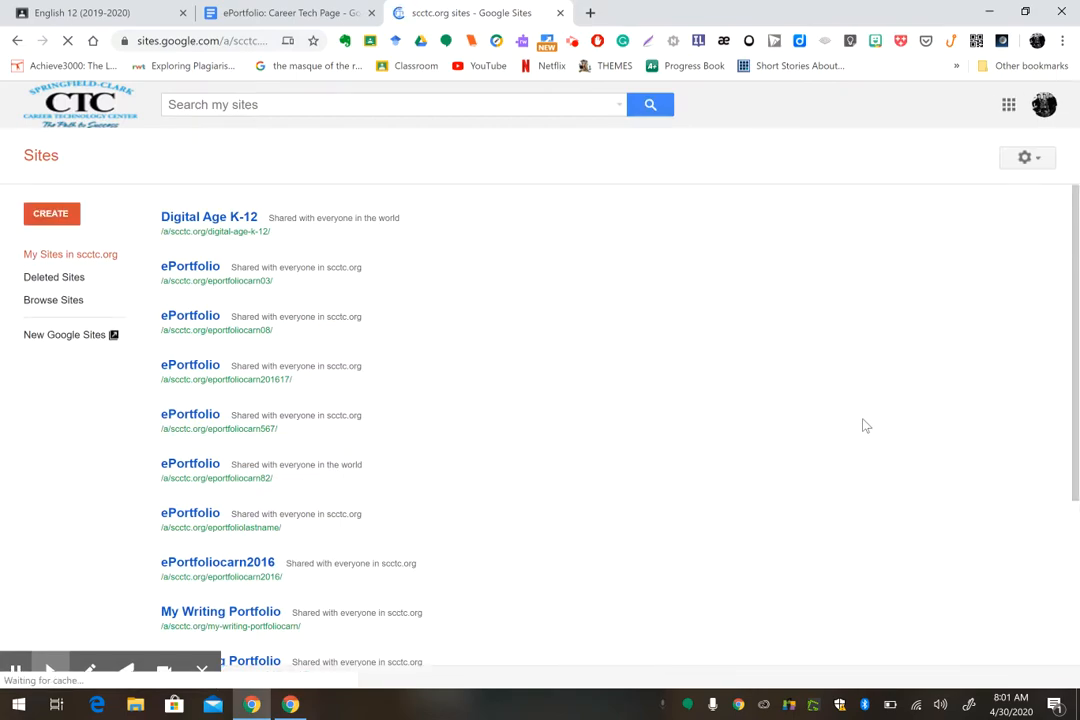
left_click(70, 340)
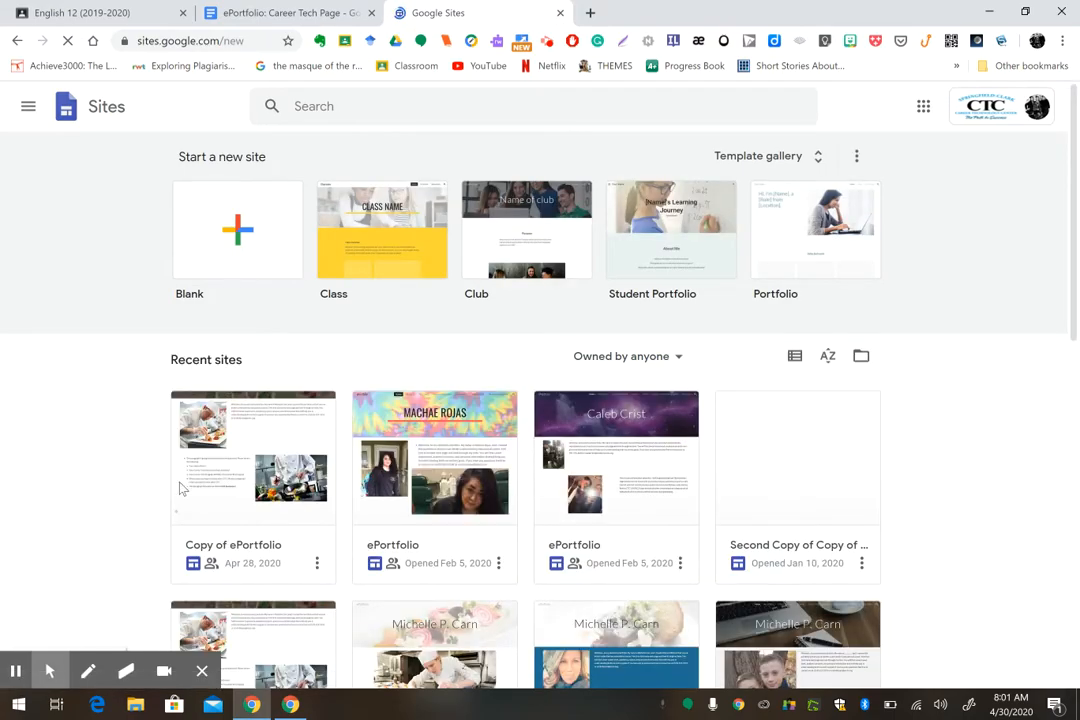
left_click(229, 481)
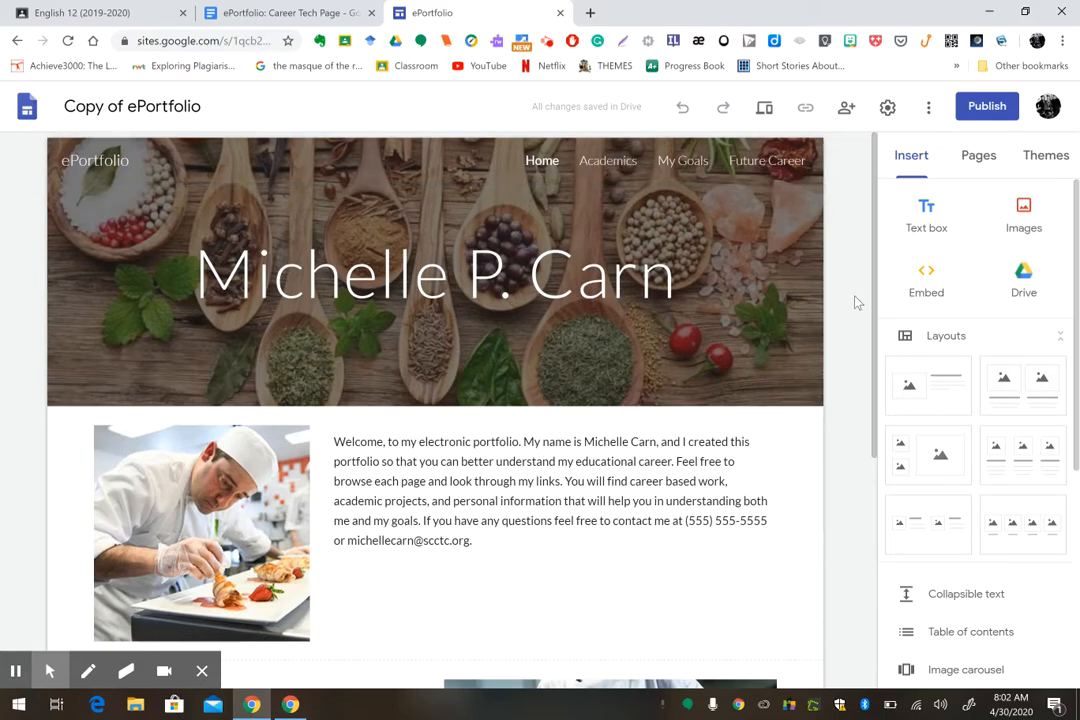
Step: Add a new page named Culinary Arts to the portfolio site
left_click(978, 162)
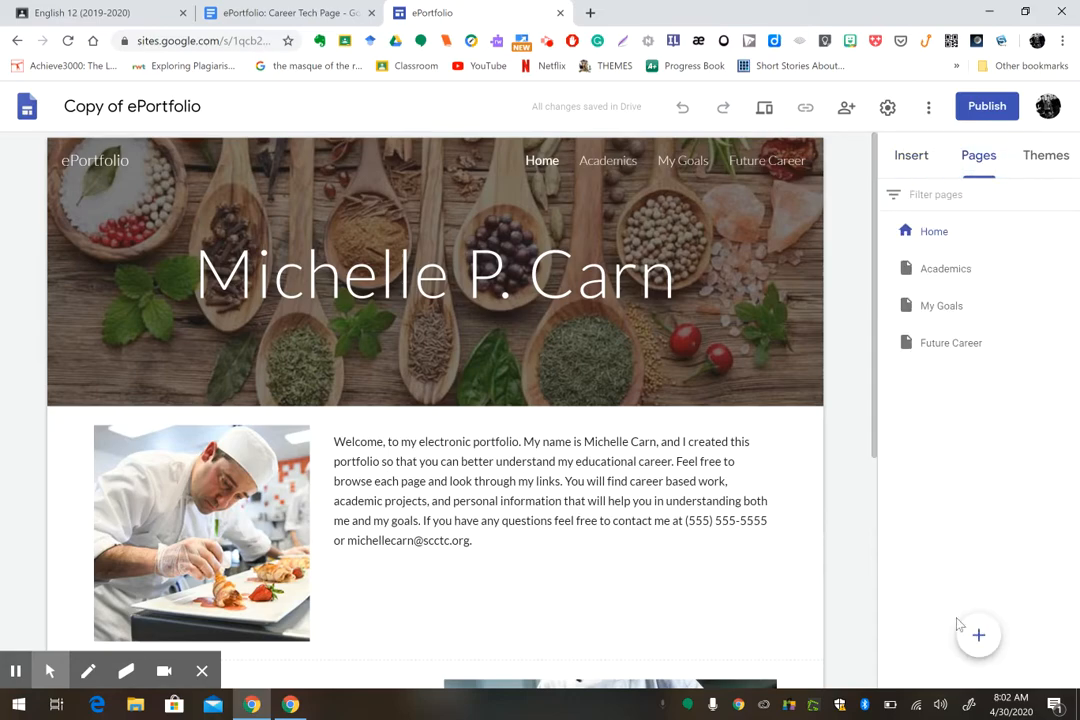
left_click(979, 639)
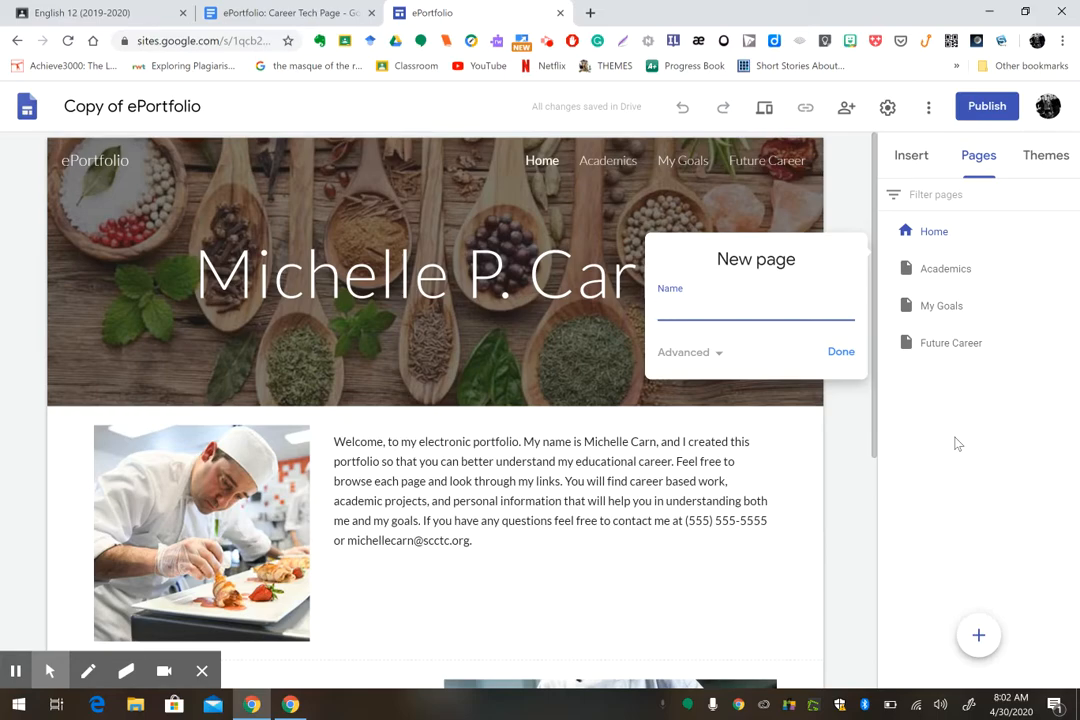
type("cu")
key("BackSpace")
key("BackSpace")
type("culinary Arts")
left_click(843, 356)
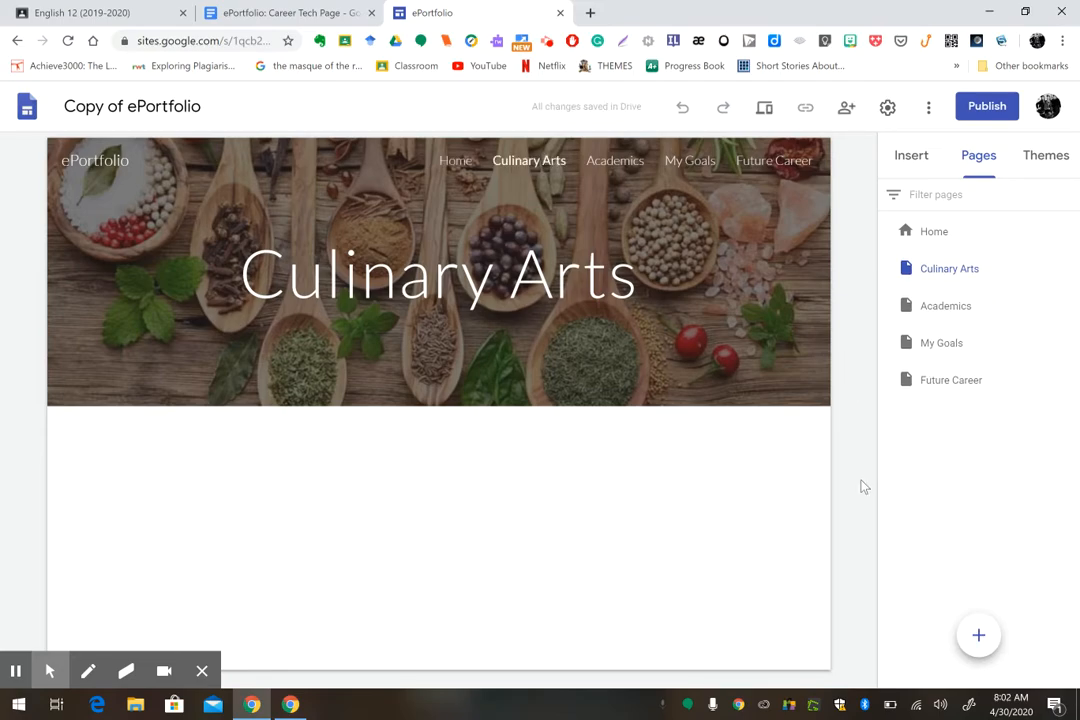
Step: Insert a text box on the Culinary Arts page with the item name "ProStart Award for 2019" on its first line
mouse_move(348, 328)
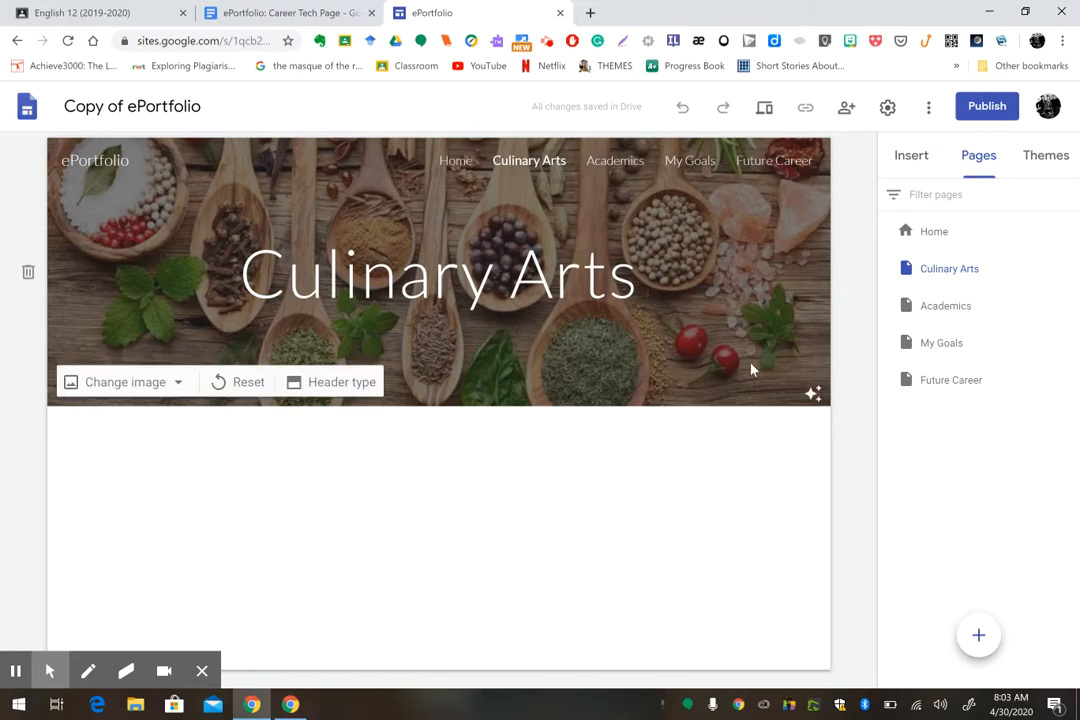
left_click(910, 162)
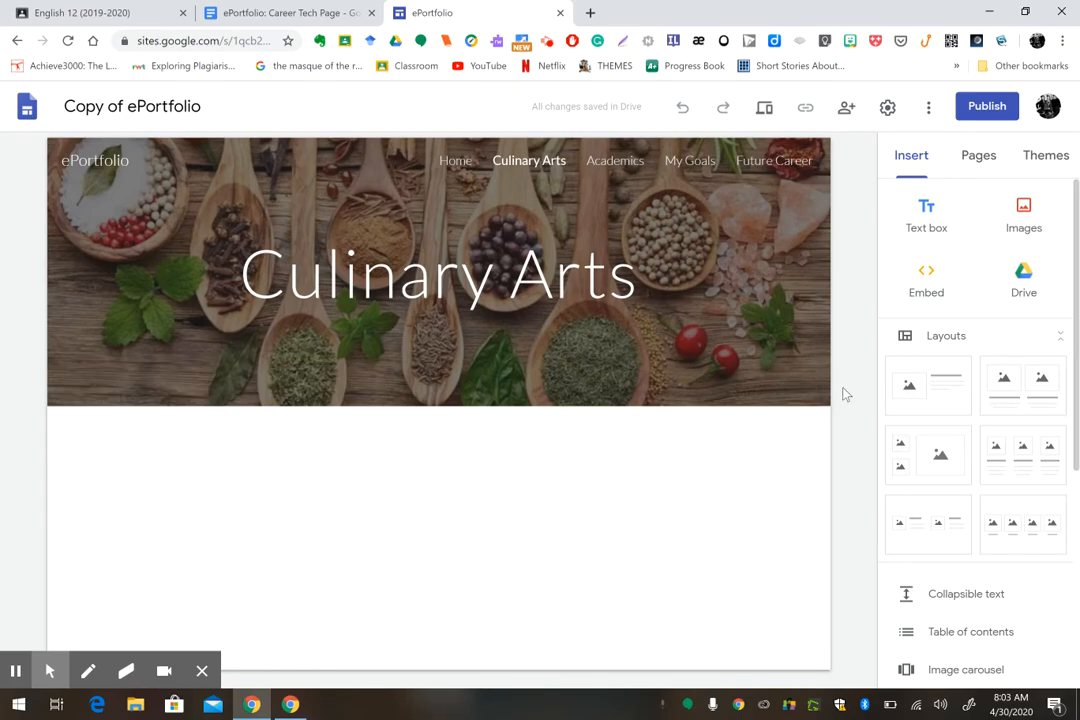
left_click(926, 212)
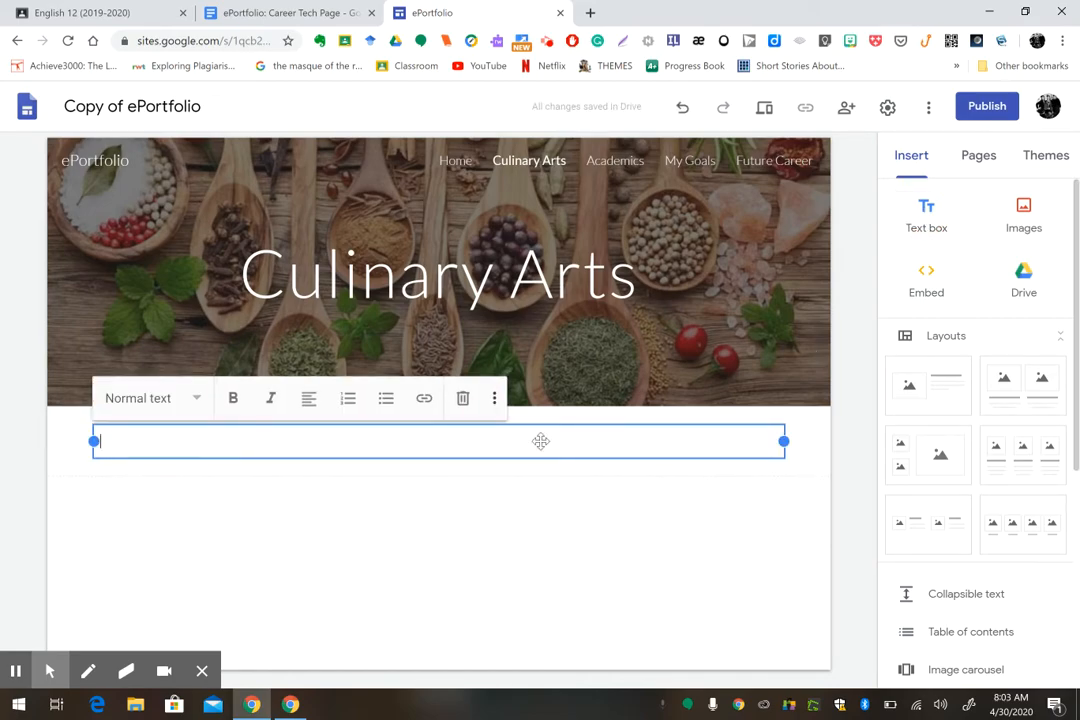
left_click(318, 17)
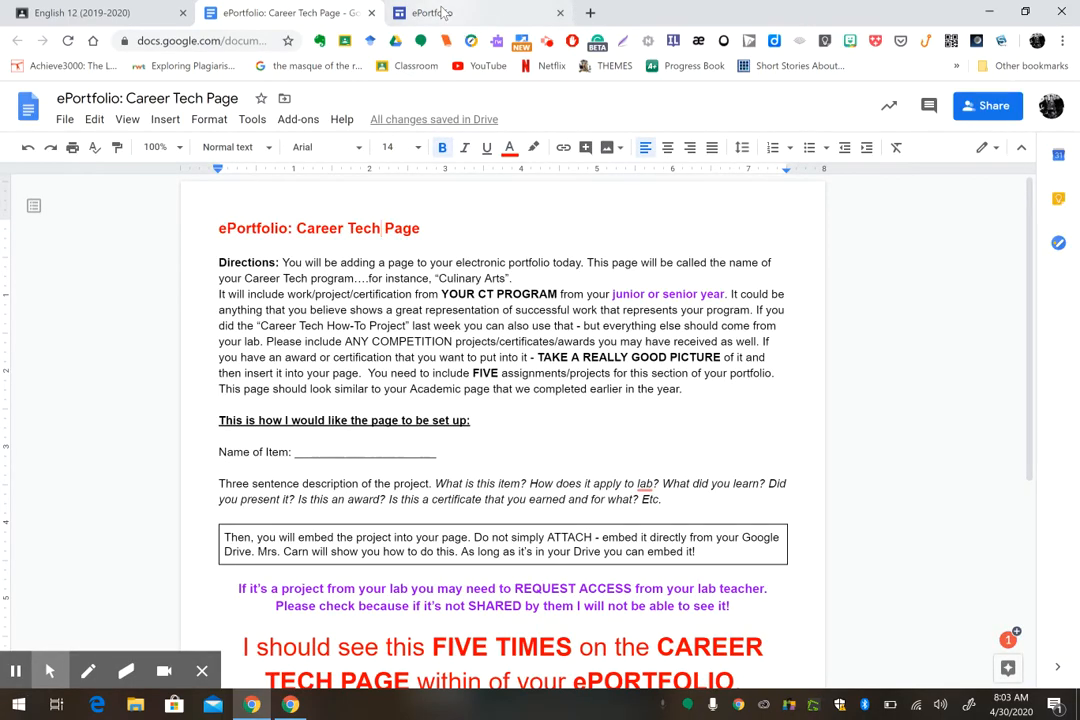
left_click(438, 16)
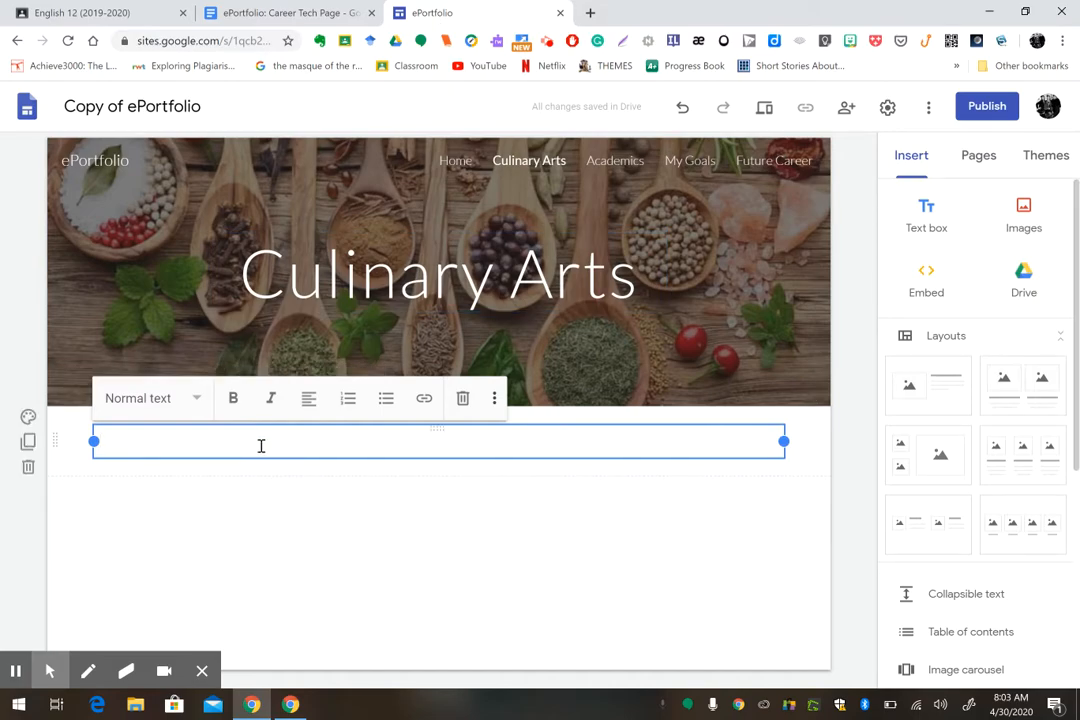
type("ProStart Award")
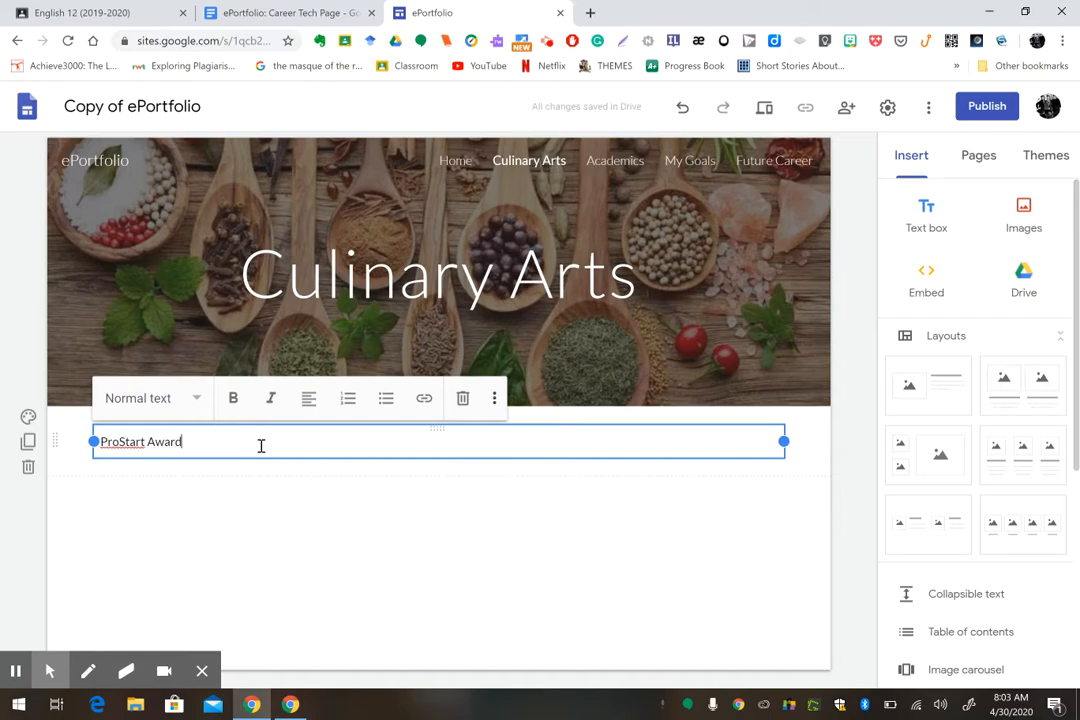
type(" for 2019")
key("Return")
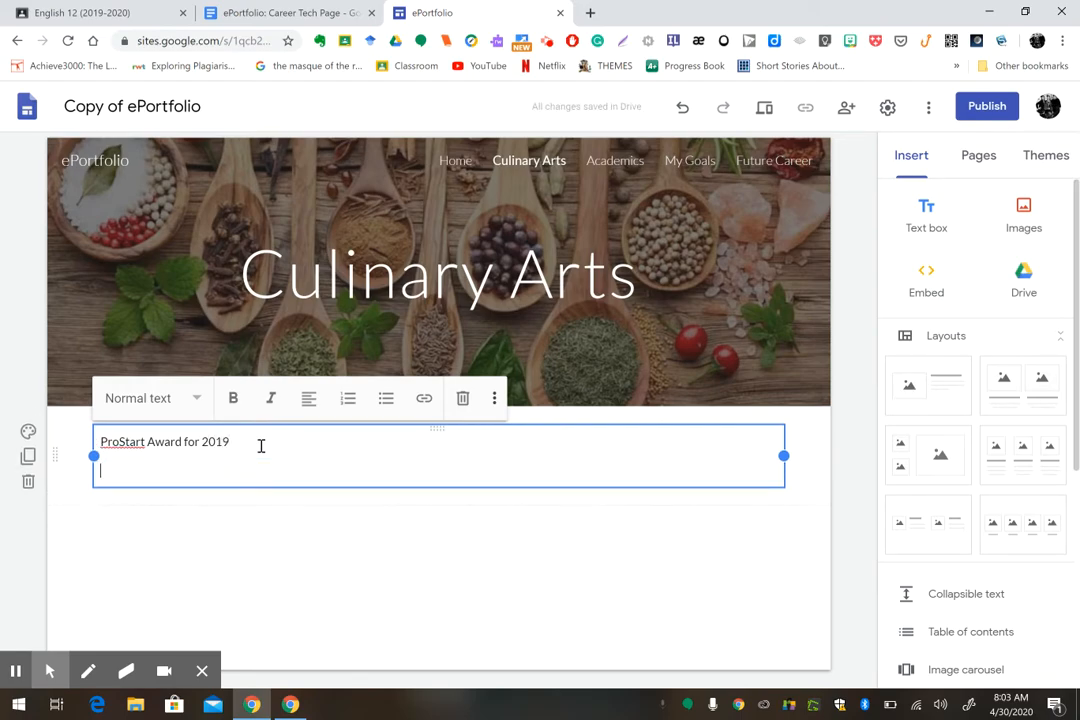
Step: Write below the item name: "In January of 2019, I was able to compete in the ProStart competition. This competition was held in Columbus,"
type("In January of ")
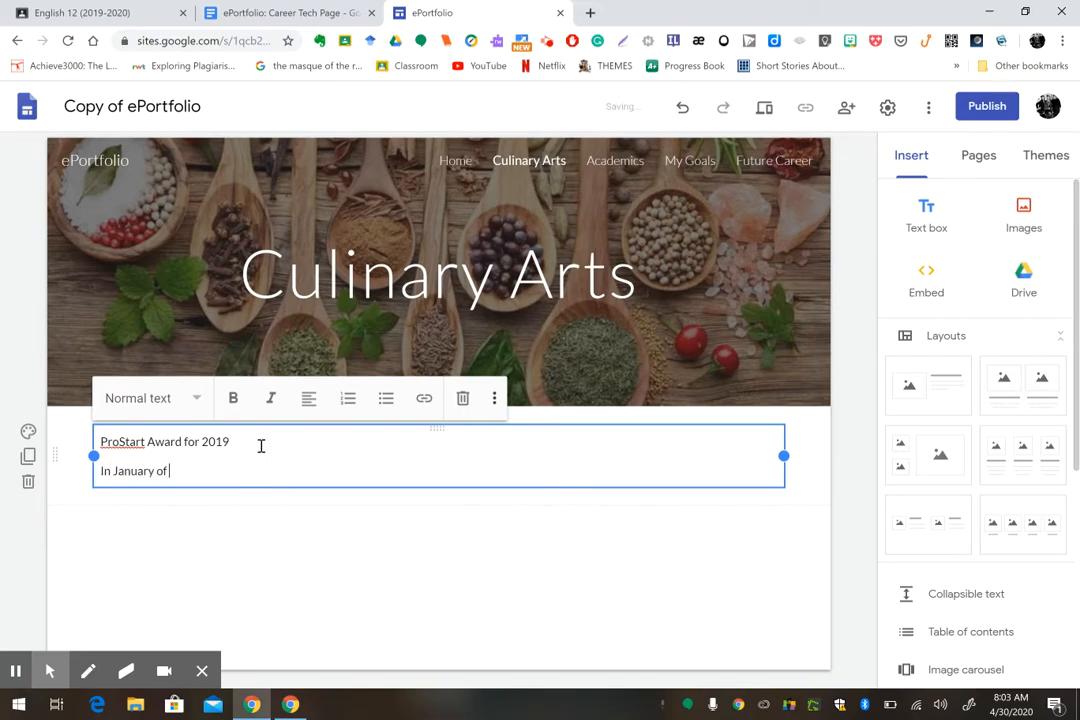
type("2019, I was able to compete in the ProStar")
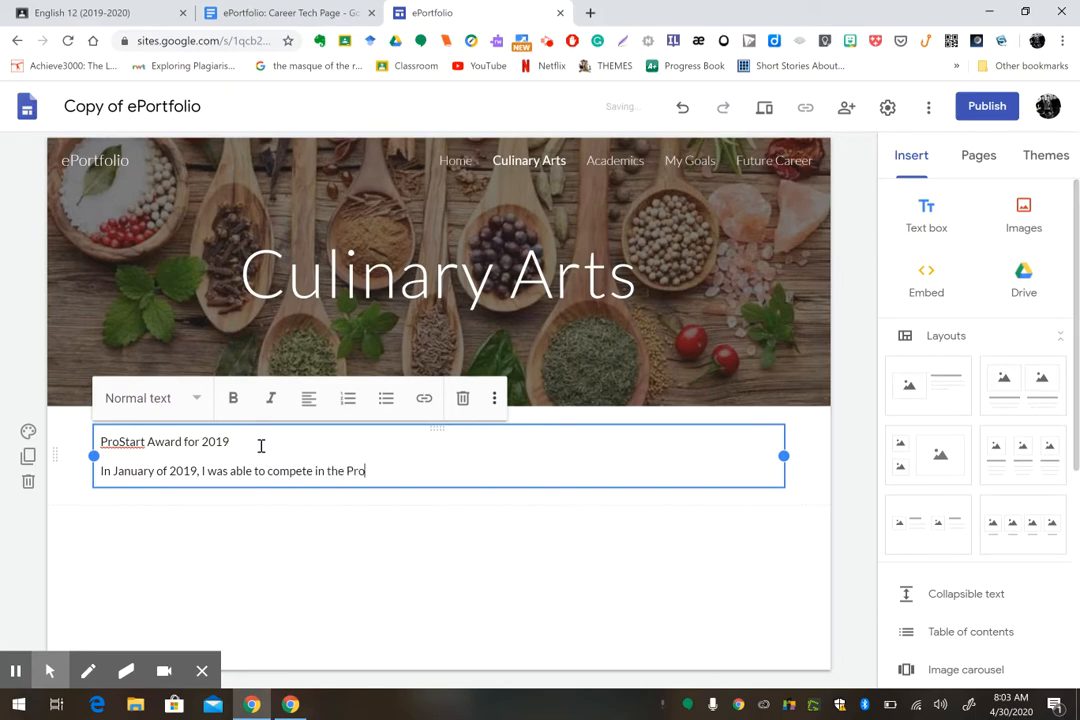
type("competition. Thi")
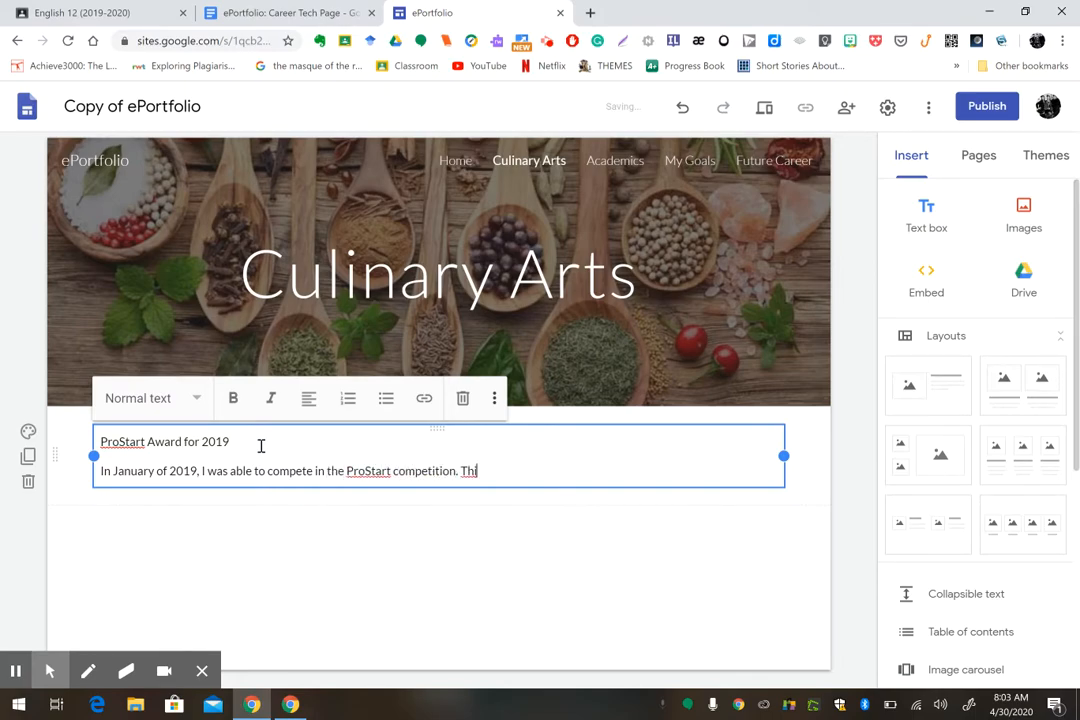
type("s competition was ")
type("ih")
key("BackSpace")
key("BackSpace")
type("held in Columbus.")
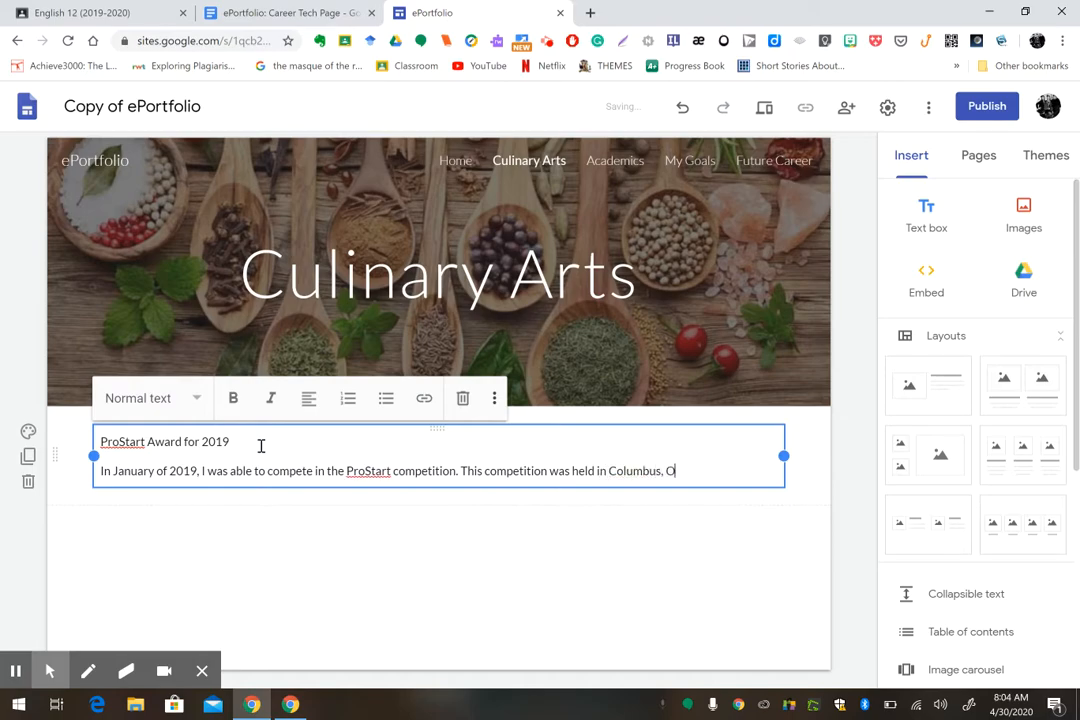
Step: Continue the paragraph with "Ohio. My team of four needed to prepare a three course meal. We made an appetizer, main dish, and a dessert"
type(" Ohio. My team")
type(" of t")
type("our")
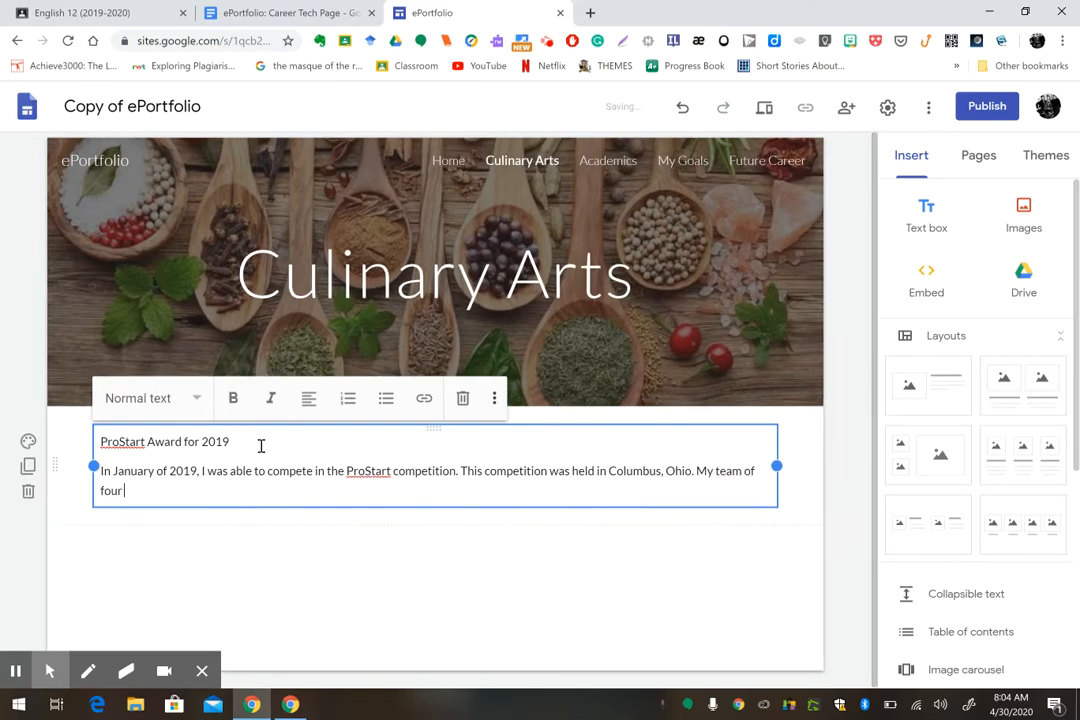
type(" needed to prepa")
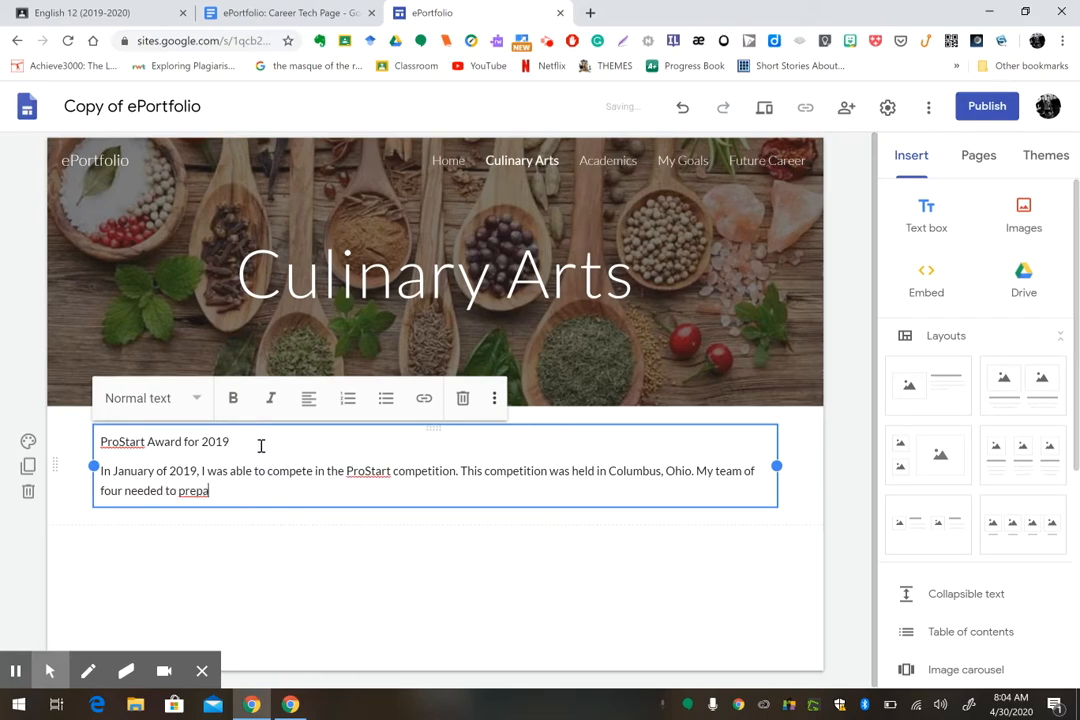
type("re a three course meal. We")
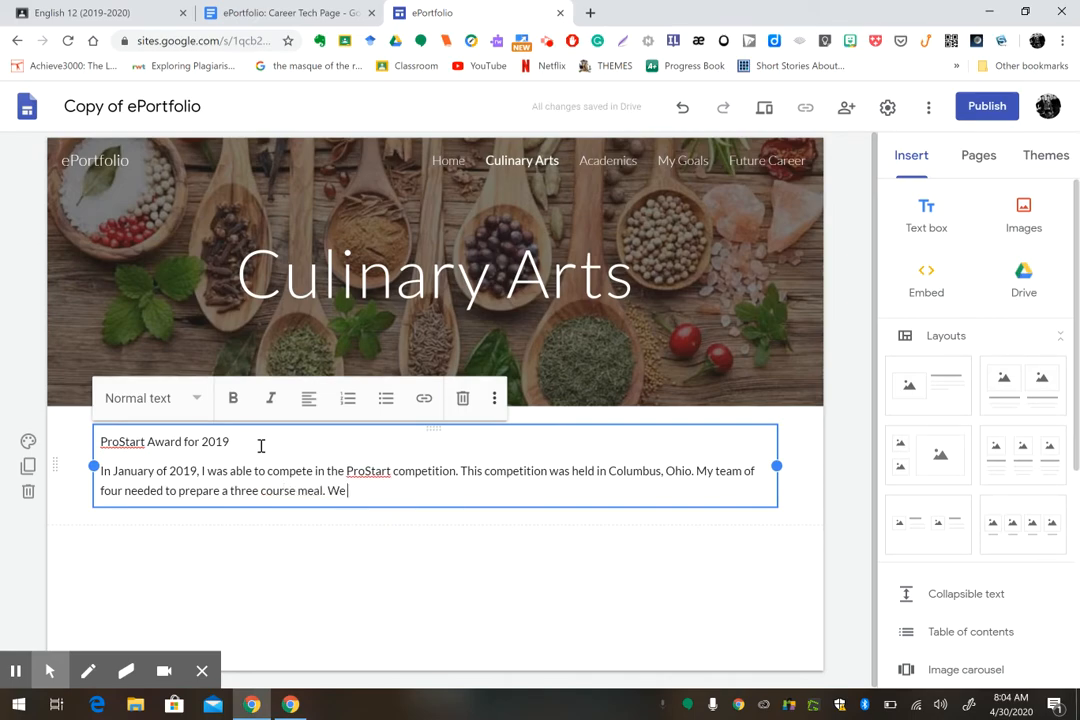
type(" made ana p")
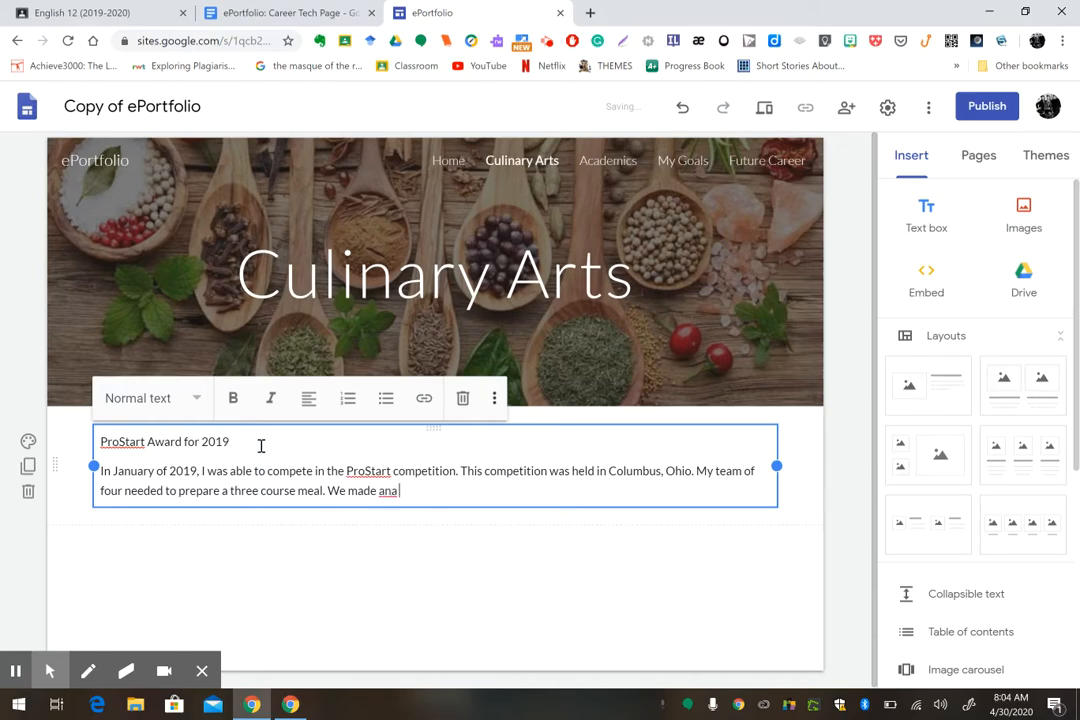
key("BackSpace")
key("BackSpace")
key("BackSpace")
type("appetizer, main dish, and a dessert")
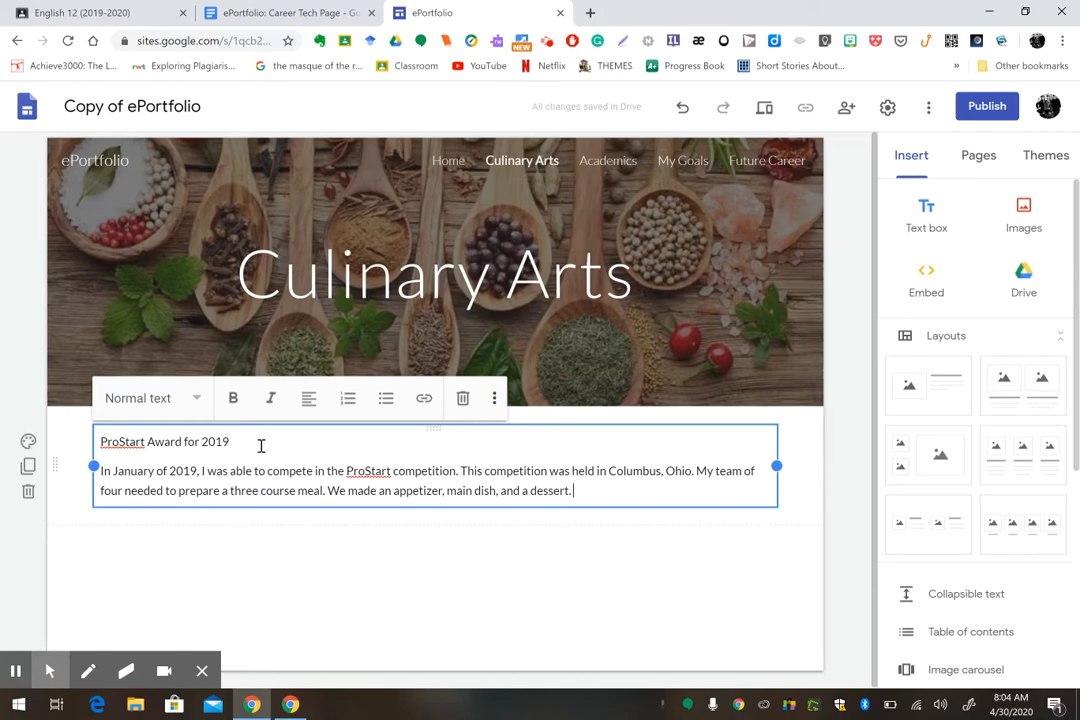
Step: Finish the award description with the sentence "We won 1st place in the competition."
type(". We won")
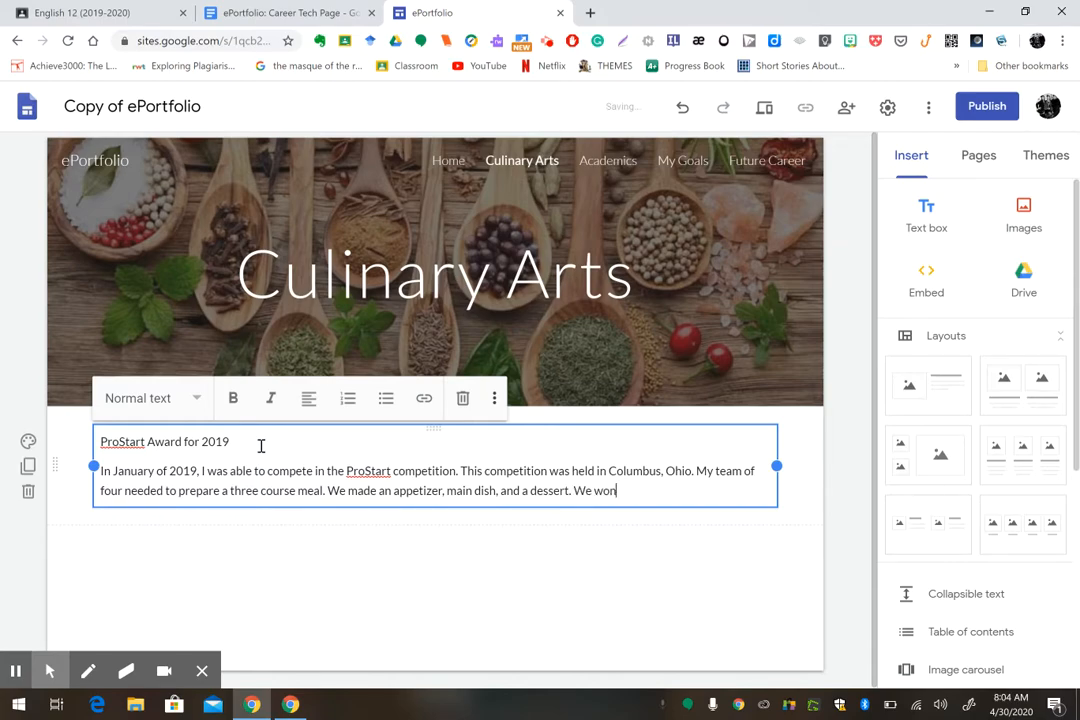
type(" 2nd place i")
type("n t")
key("BackSpace")
key("BackSpace")
key("BackSpace")
key("BackSpace")
key("BackSpace")
key("BackSpace")
key("BackSpace")
key("BackSpace")
key("BackSpace")
key("BackSpace")
key("BackSpace")
key("BackSpace")
type("1st f")
key("BackSpace")
type("place in the co")
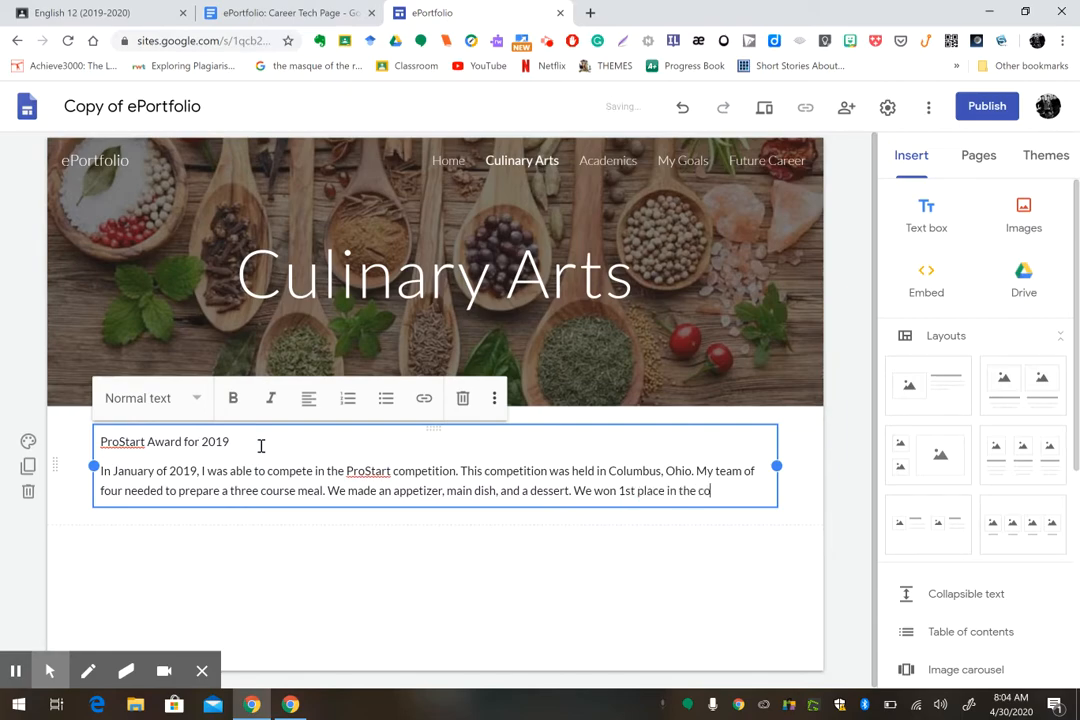
type("mpetition.")
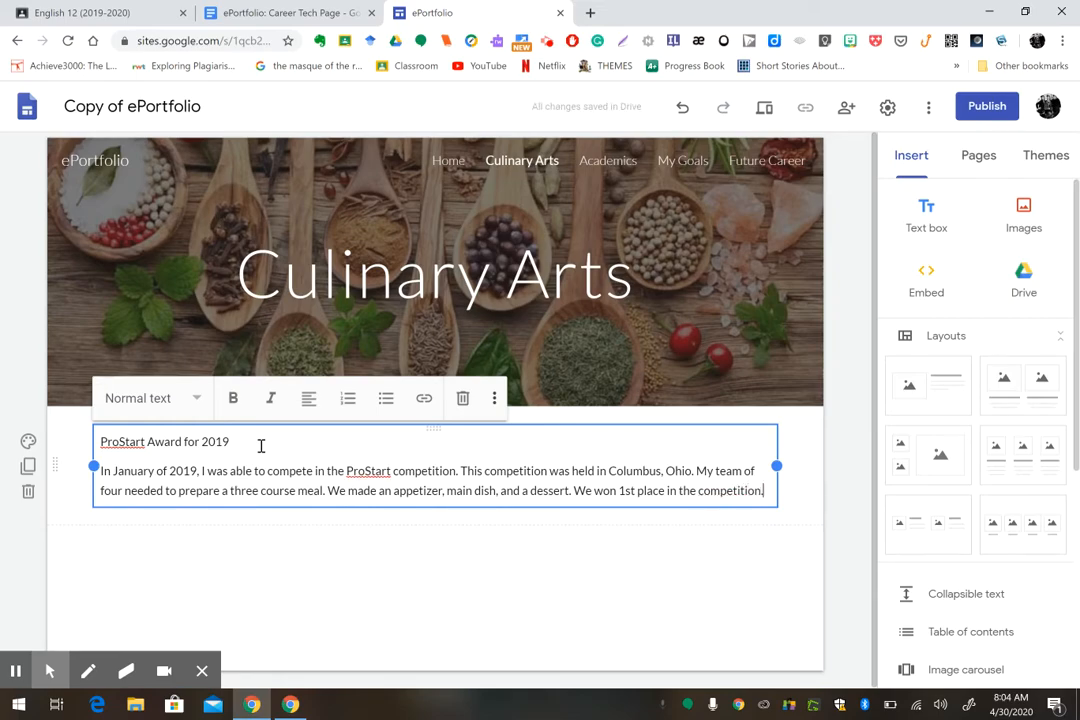
Step: Set the background of the ProStart text section to Emphasis 2
left_click(83, 514)
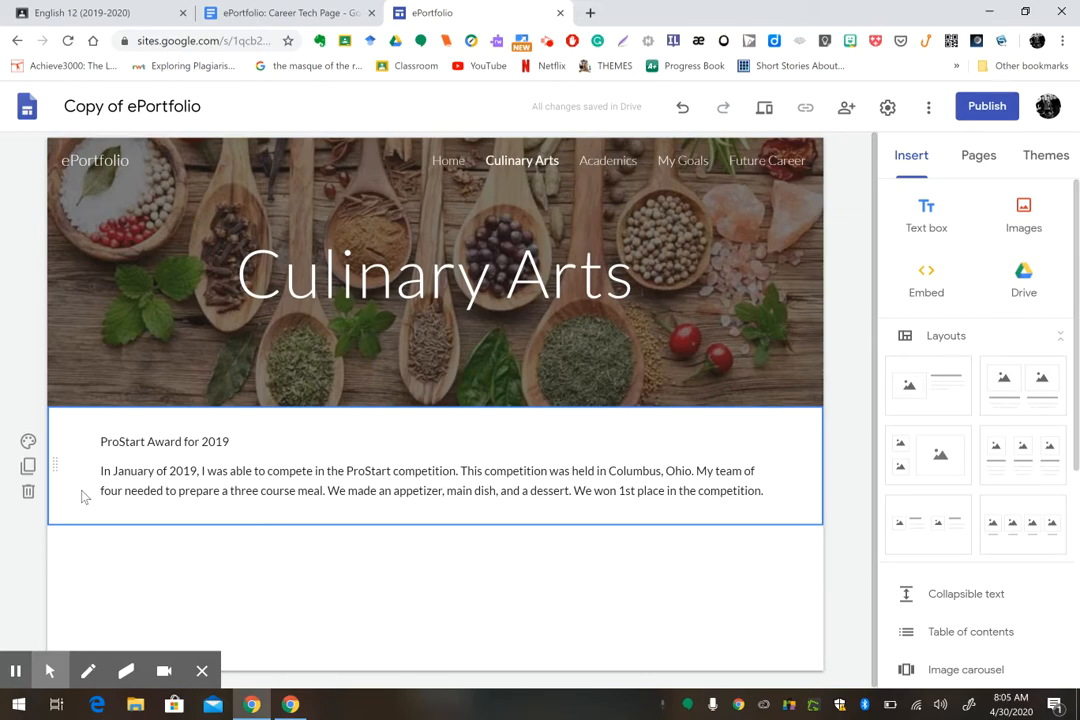
left_click(28, 441)
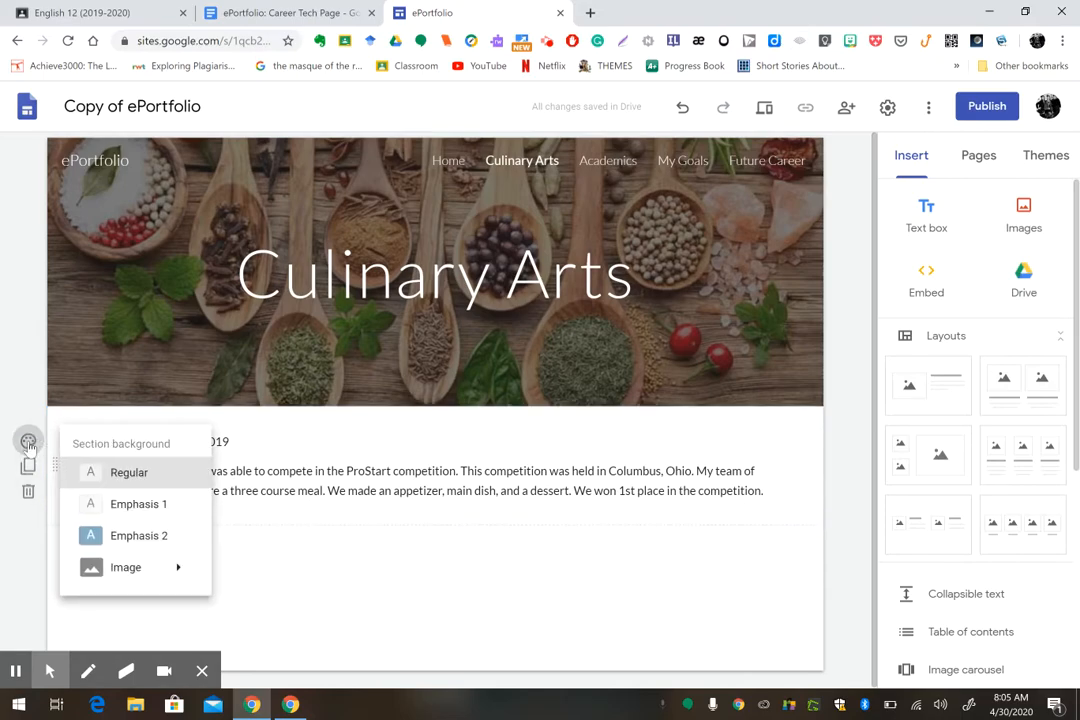
left_click(112, 535)
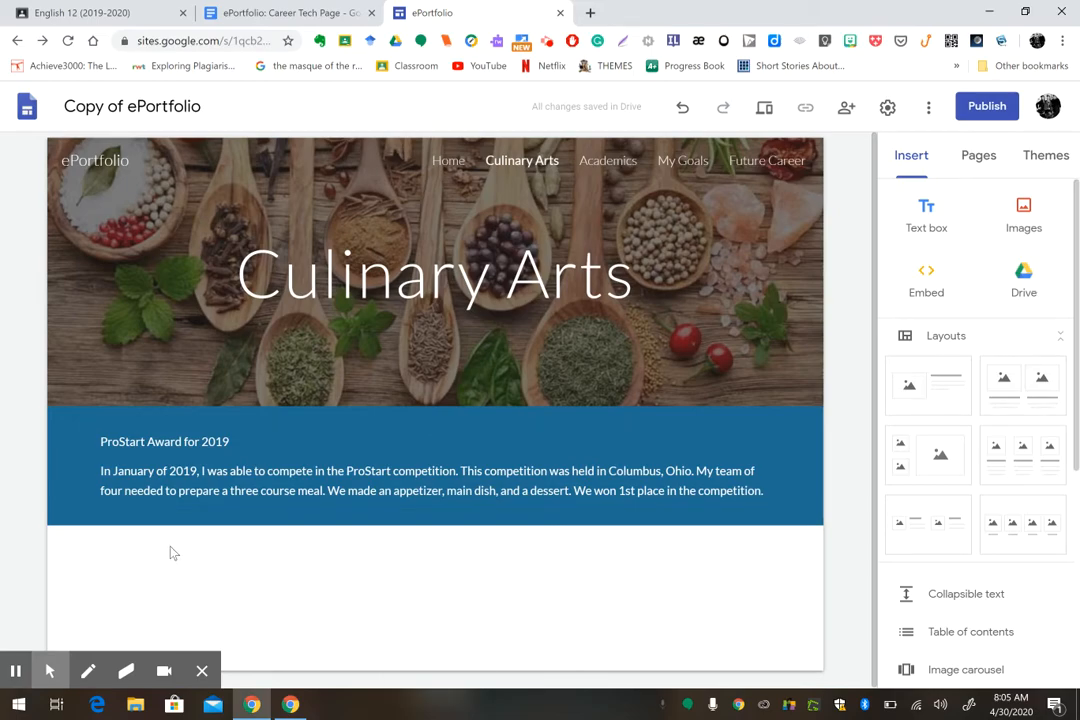
Step: Upload the prostart award.jpg image from the Desktop and move it above the ProStart text section
left_click(321, 562)
left_click(1016, 228)
left_click(1001, 277)
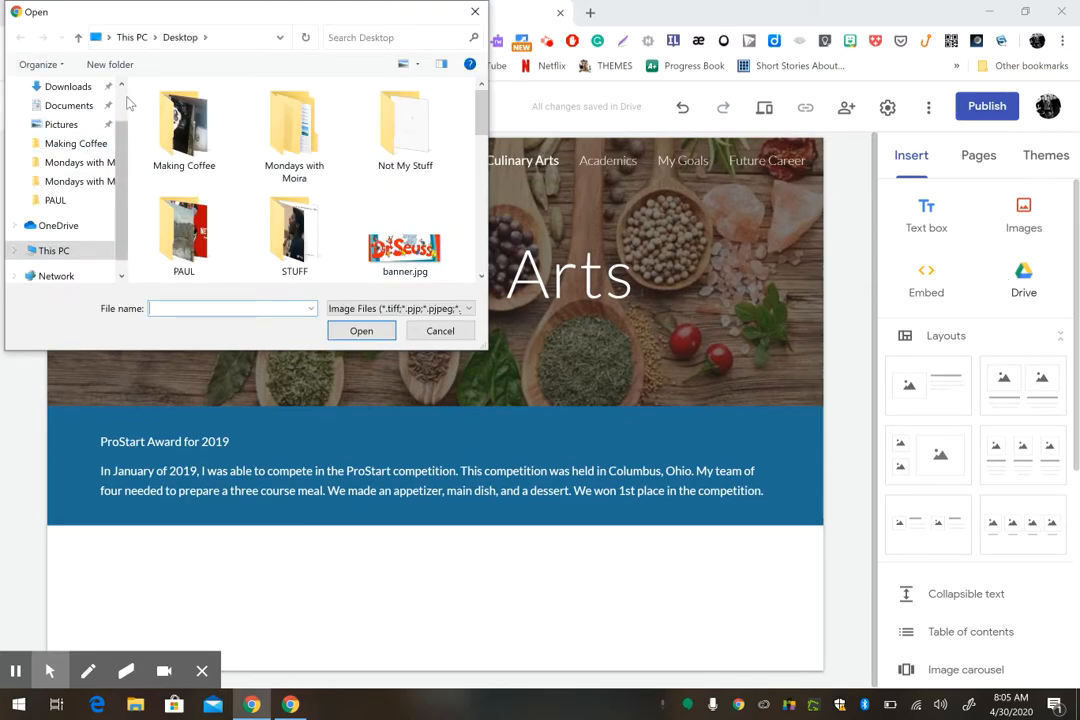
scroll(127, 103, "up", 2)
left_click(72, 118)
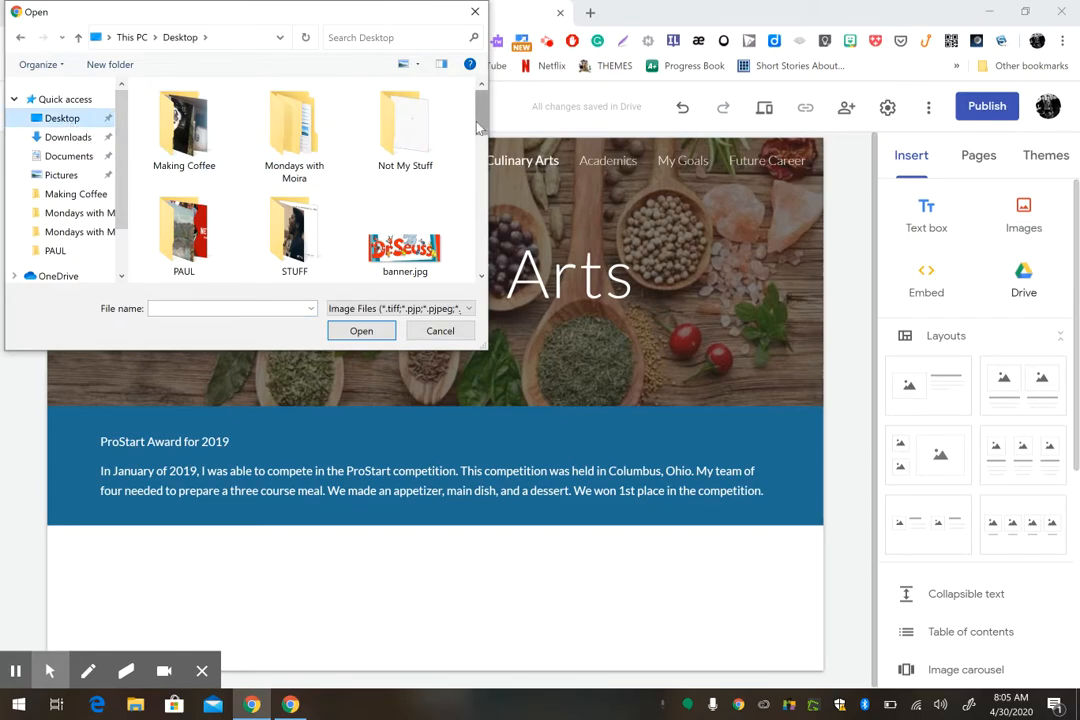
left_click_drag(481, 119, 481, 208)
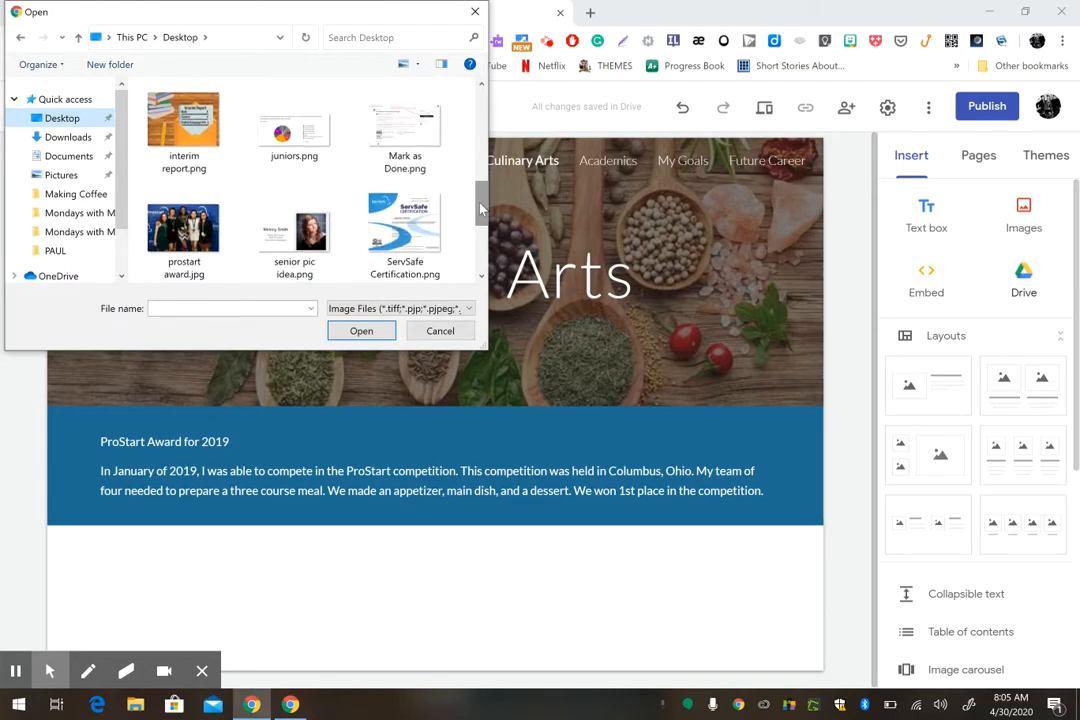
double_click(162, 231)
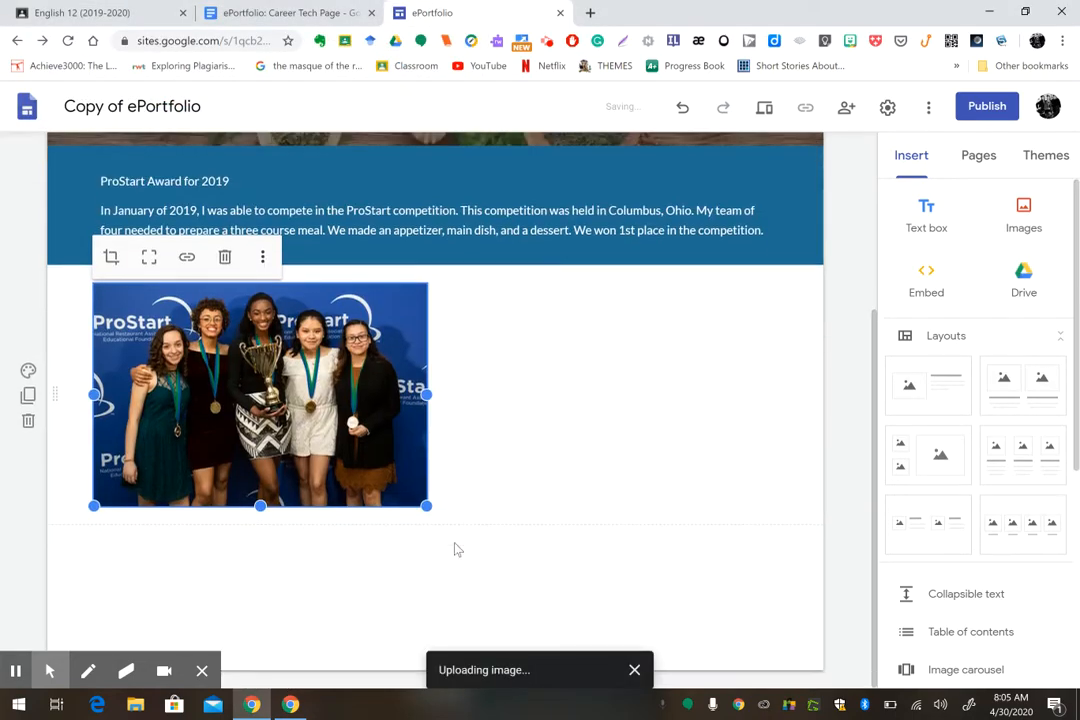
left_click_drag(265, 415, 628, 233)
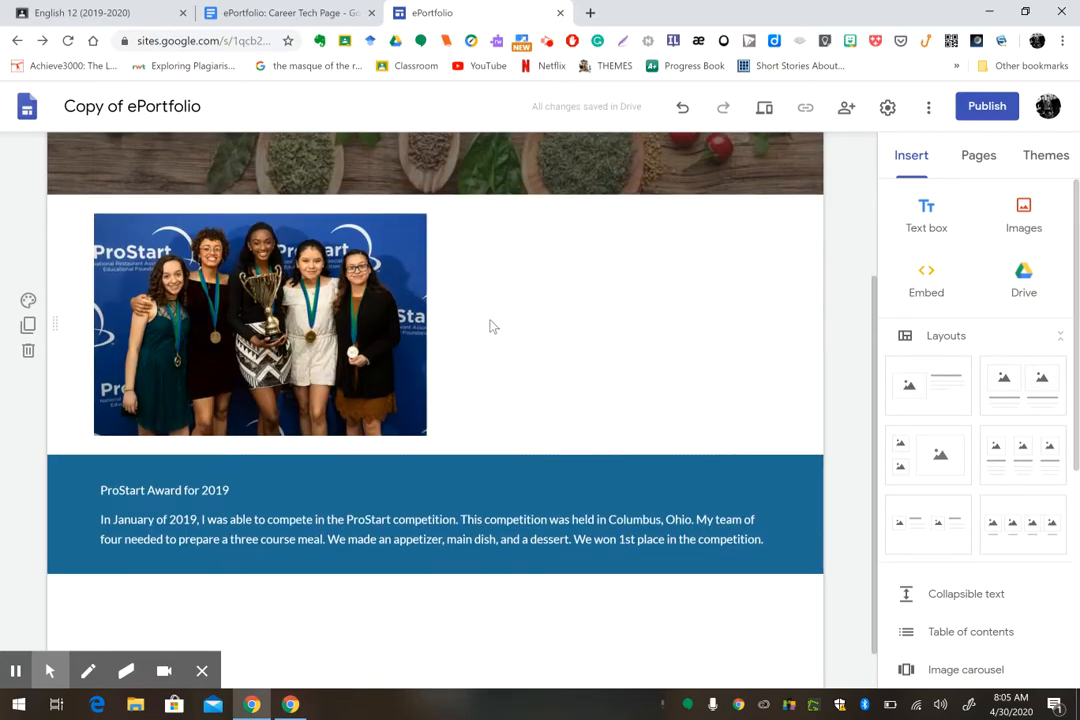
Step: Move the award image into the blue ProStart section above its text, filling the full content width
left_click_drag(225, 340, 670, 468)
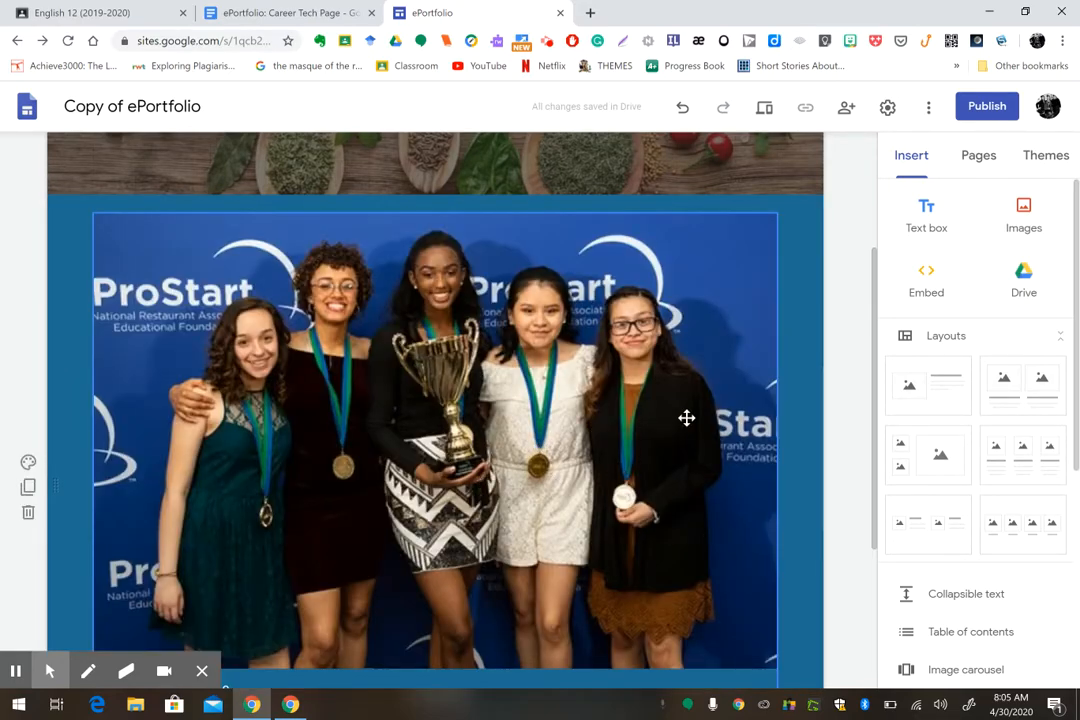
left_click_drag(873, 349, 861, 410)
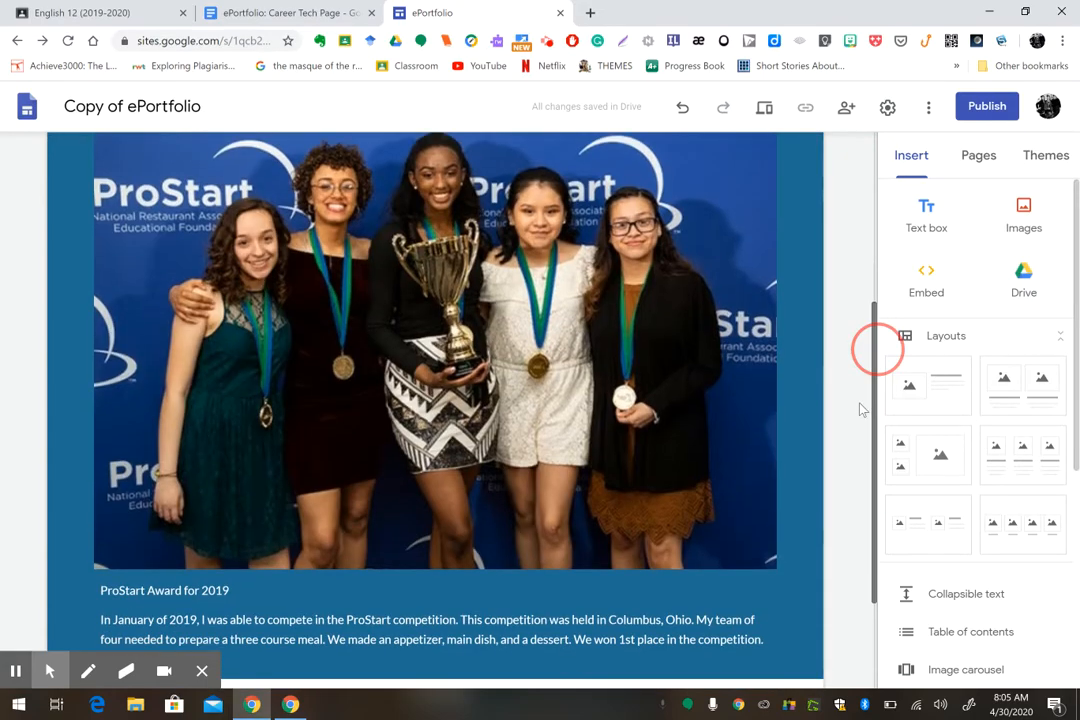
left_click(691, 543)
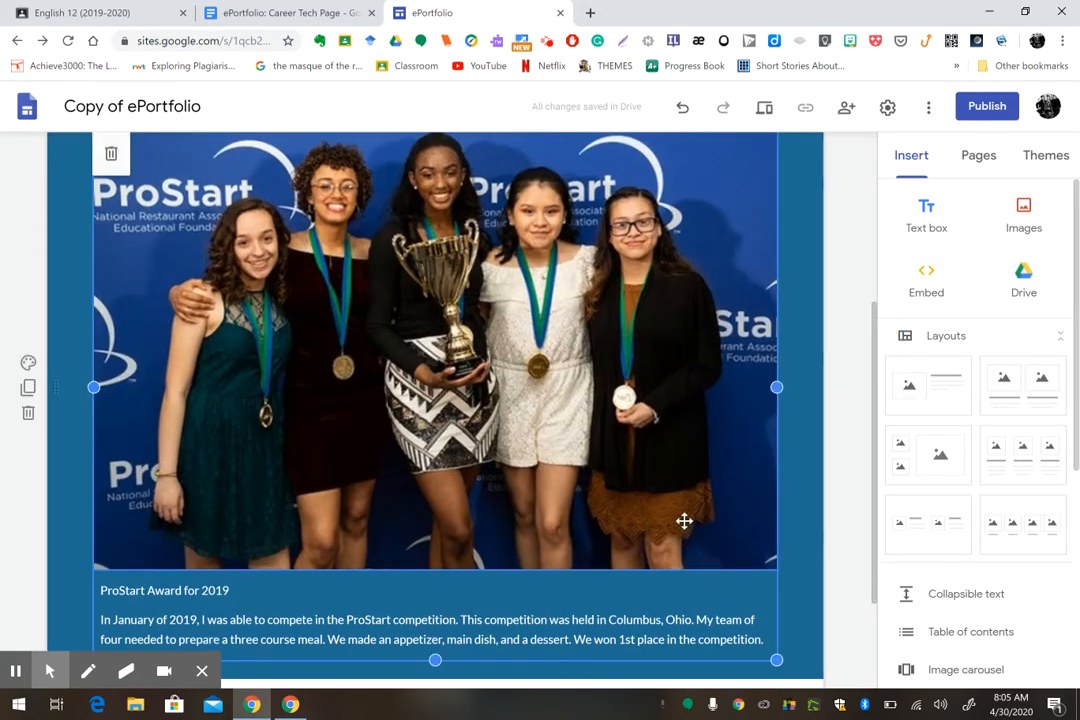
left_click(111, 153)
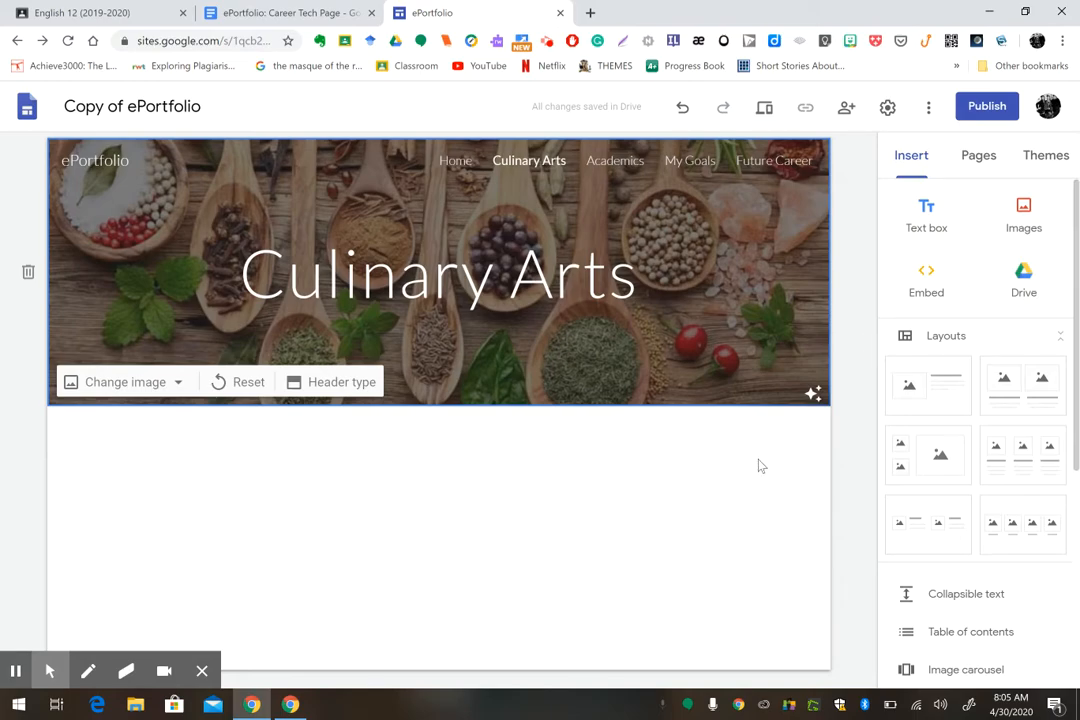
left_click(682, 107)
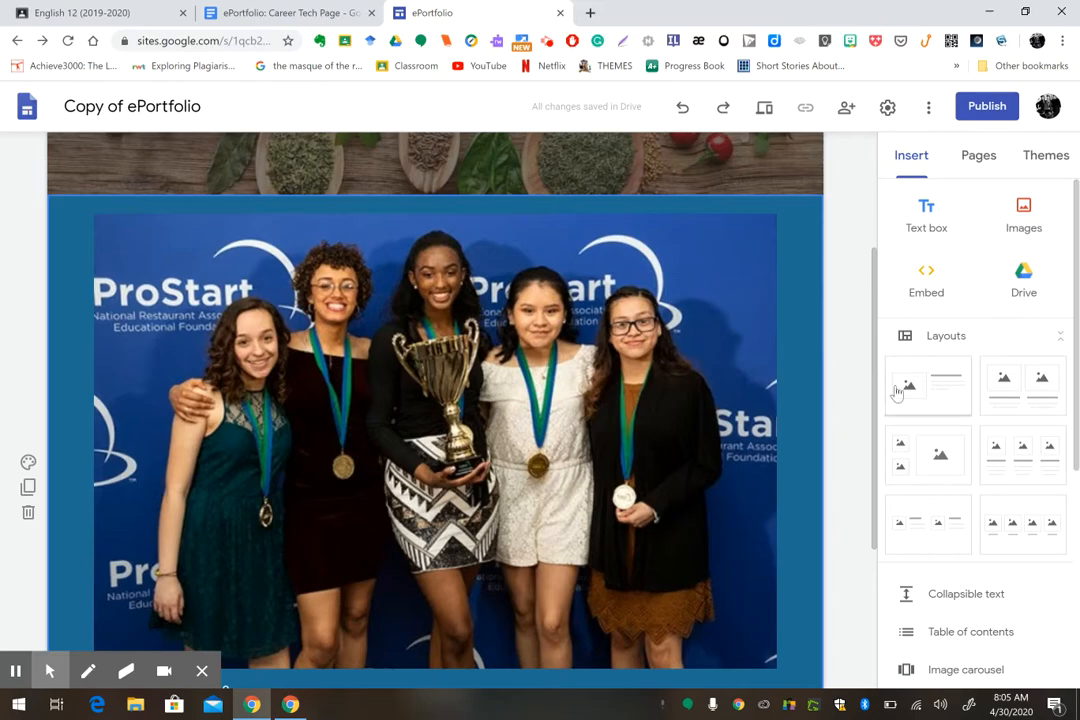
left_click_drag(877, 385, 872, 455)
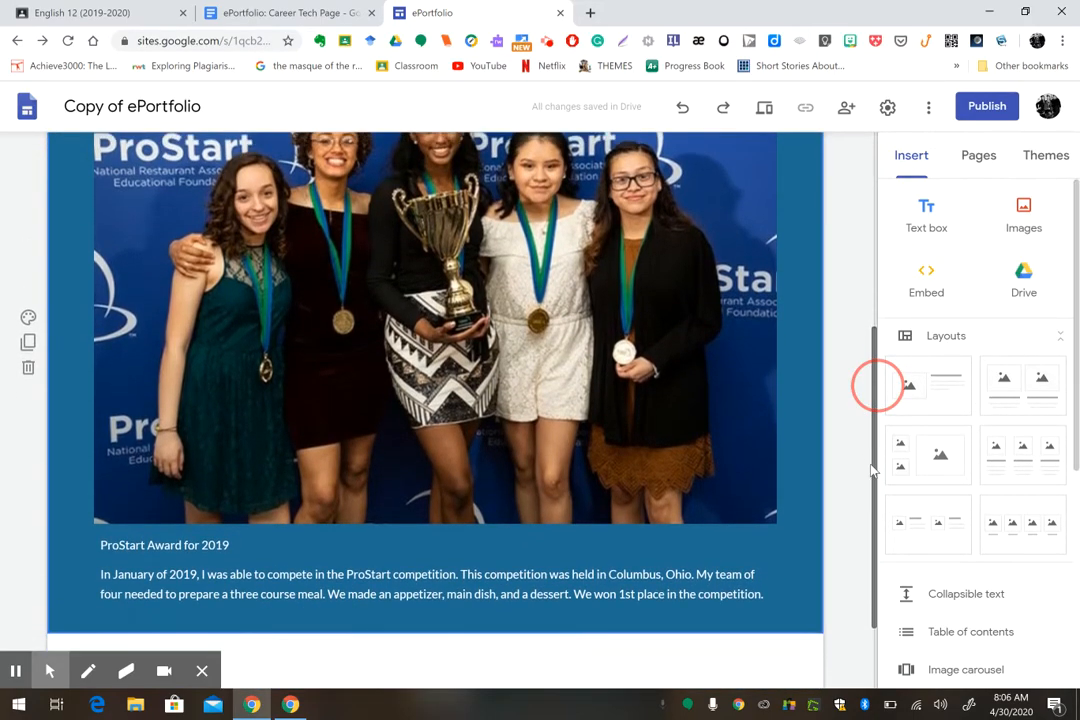
left_click(694, 452)
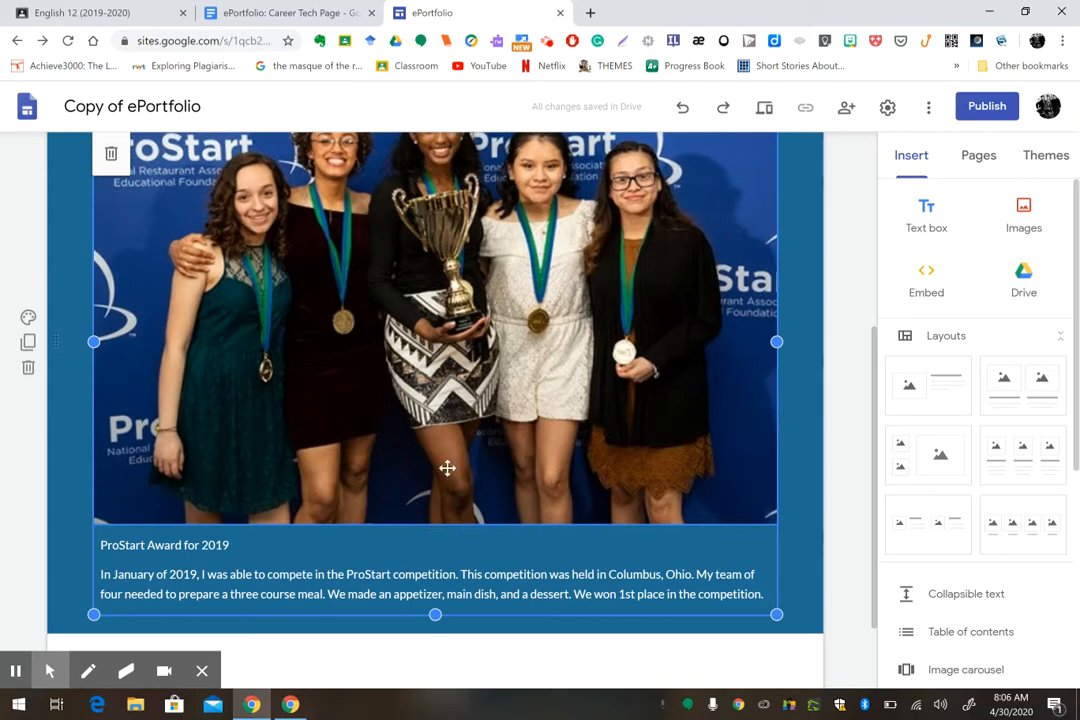
Step: Add a text box below the ProStart section with the heading "Foods Around the World" and start a new line
left_click_drag(875, 398, 873, 405)
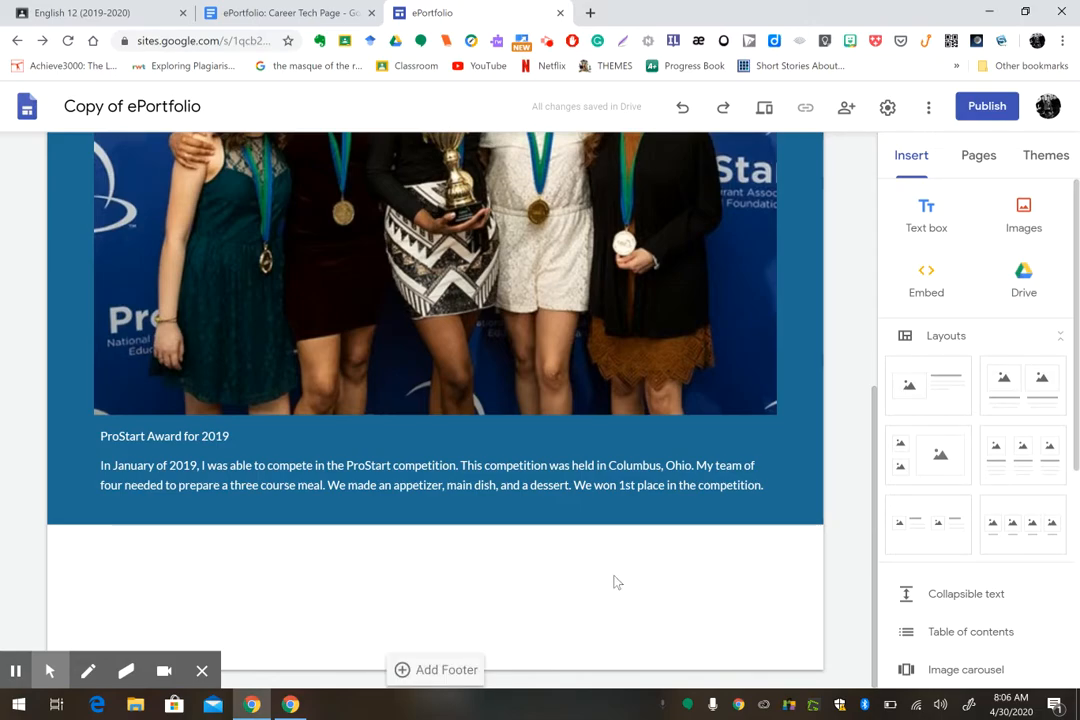
left_click(927, 217)
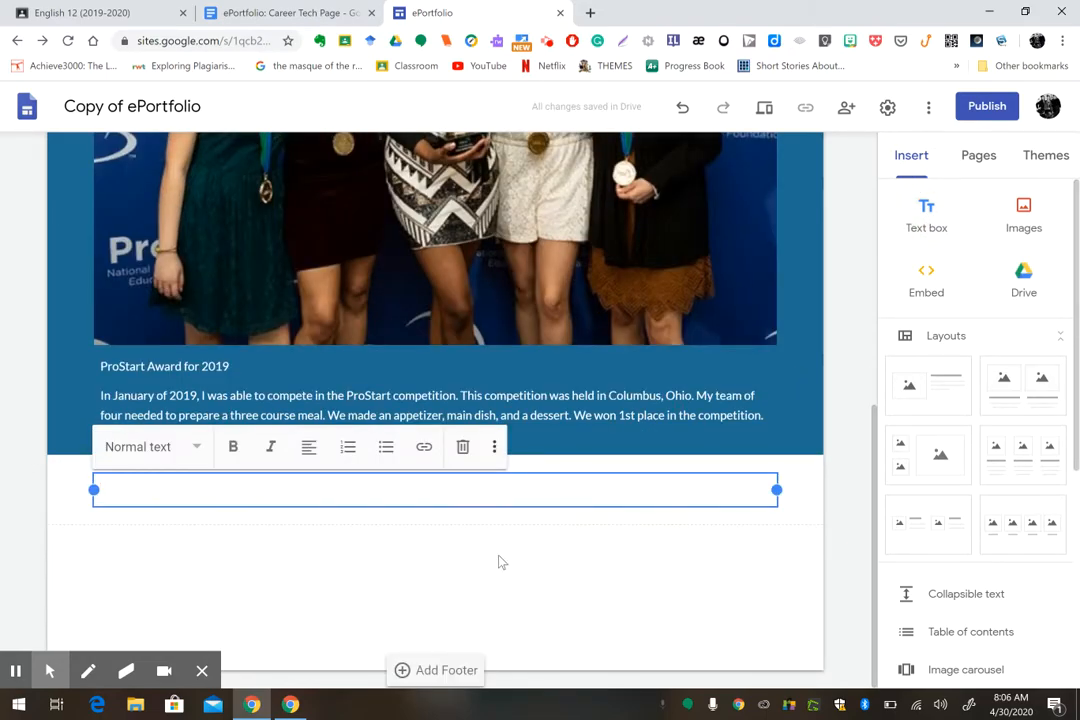
type("Foods Aruond the World")
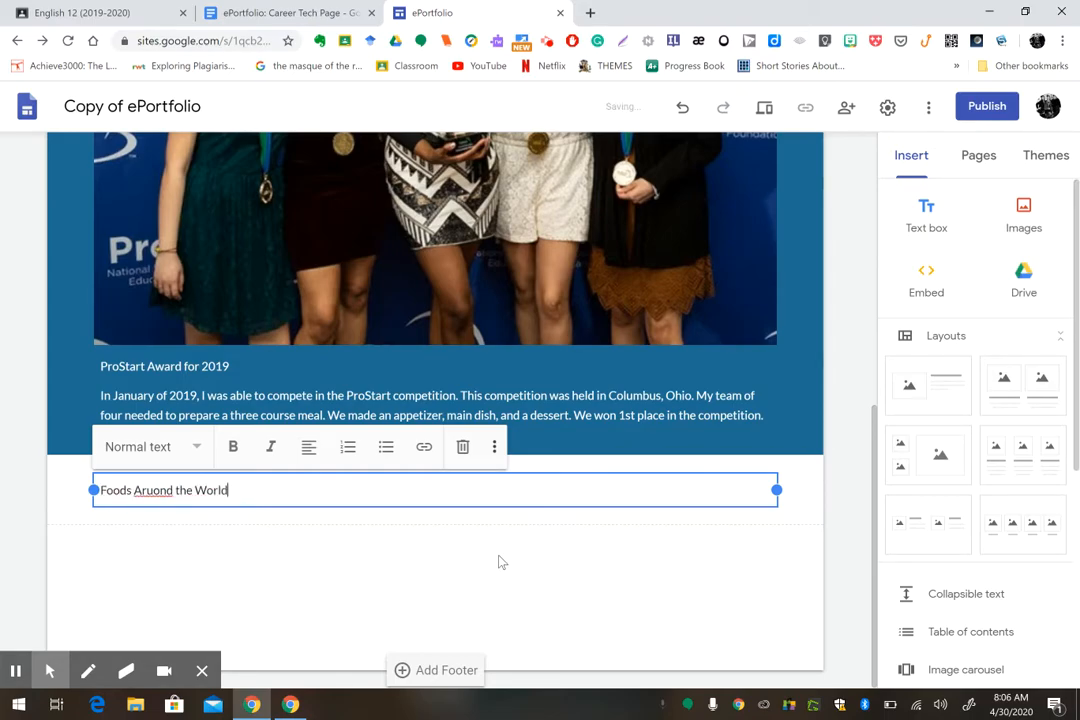
key("BackSpace")
key("BackSpace")
key("BackSpace")
key("BackSpace")
key("BackSpace")
key("BackSpace")
key("BackSpace")
key("BackSpace")
key("BackSpace")
key("BackSpace")
key("BackSpace")
key("BackSpace")
key("BackSpace")
type("ound the World")
key("Return")
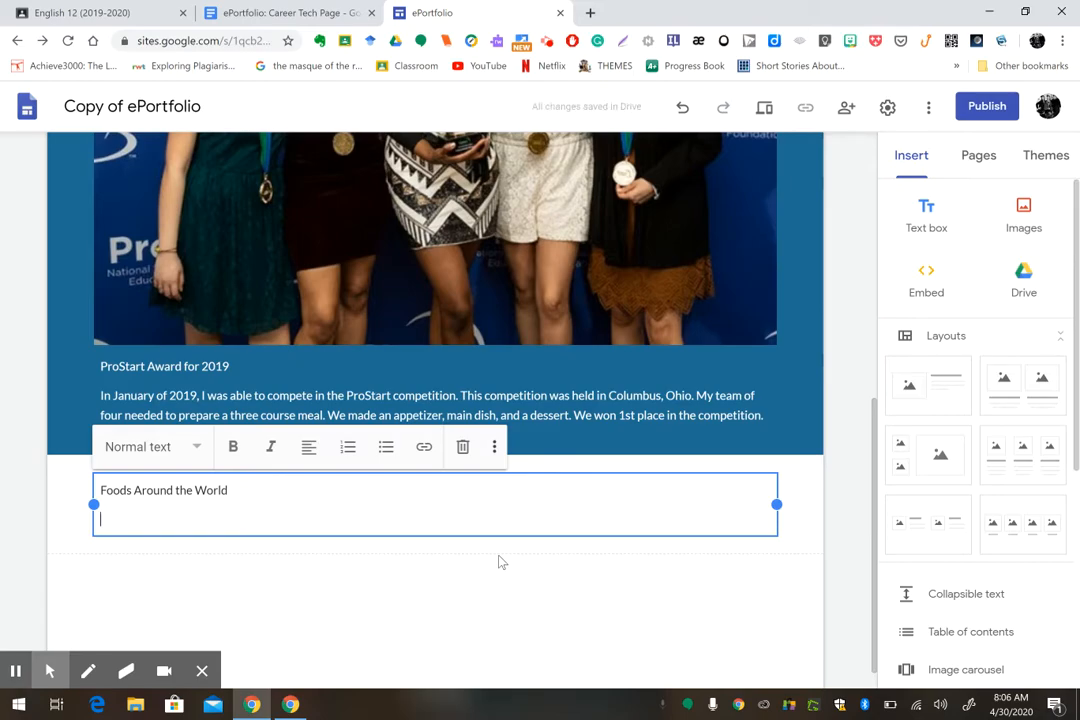
Step: Begin the description with "During my junior year, Chef", the chef's surname, and "has us complete a project about foods around"
type("During")
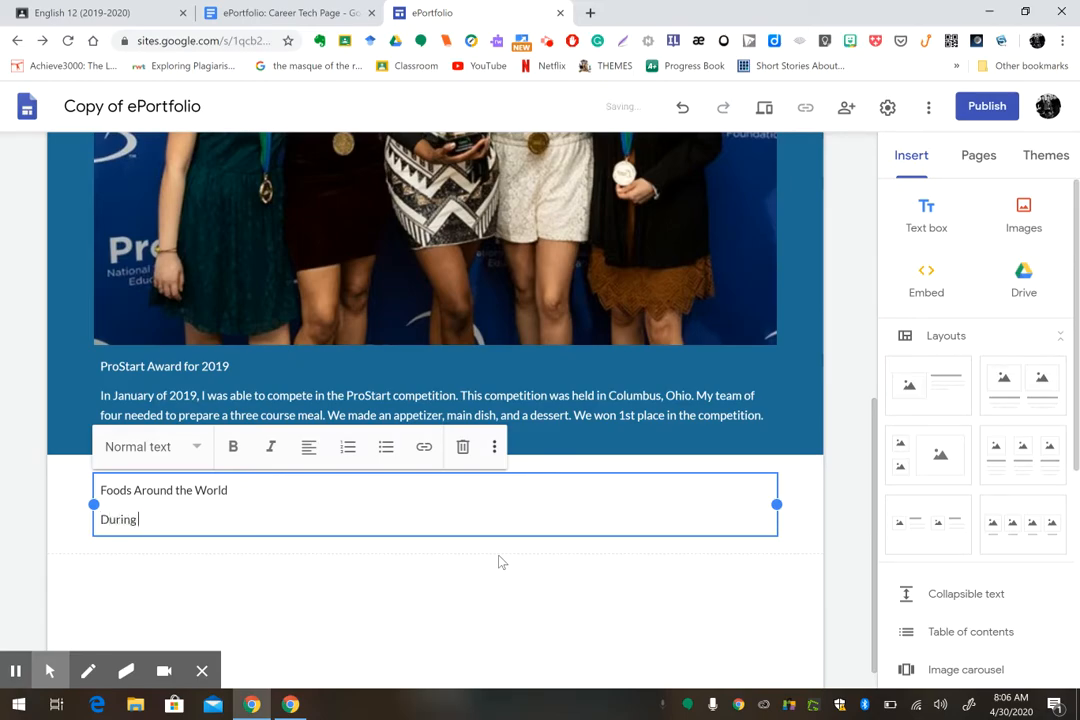
type(" my juinor year, Chef")
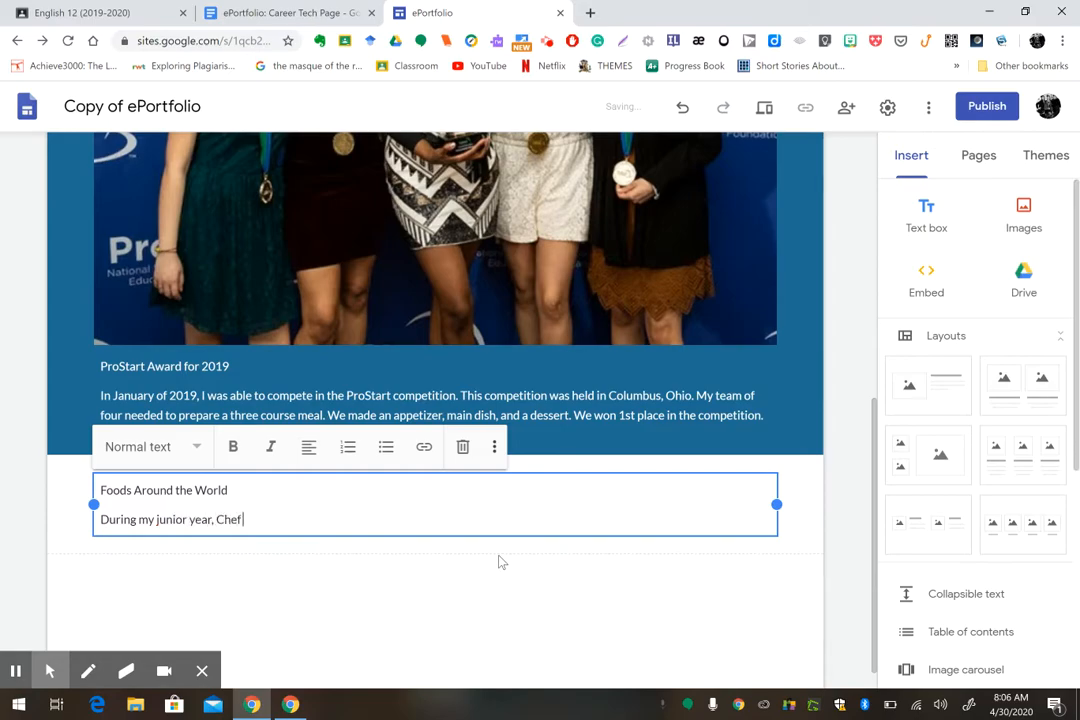
type("Remias has us complete a")
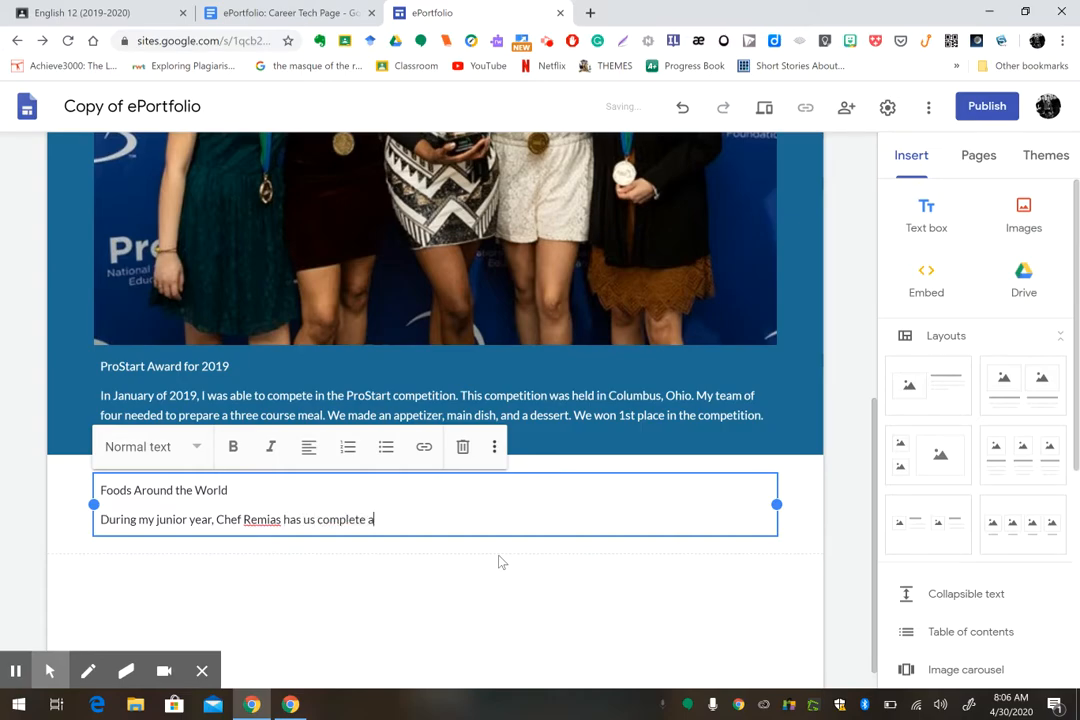
type(" project about foods around")
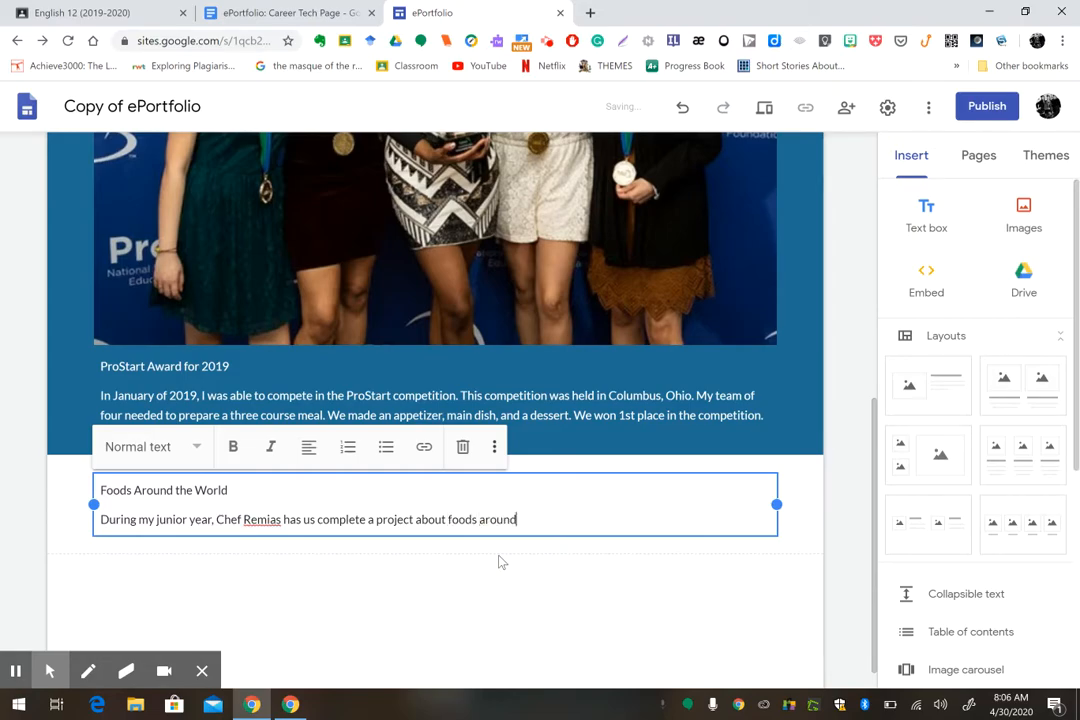
Step: Continue the description with "the world. I had to create a slideshow that focused on"
type(" the world. I had to create a slies")
key("BackSpace")
key("BackSpace")
type("deshow that ")
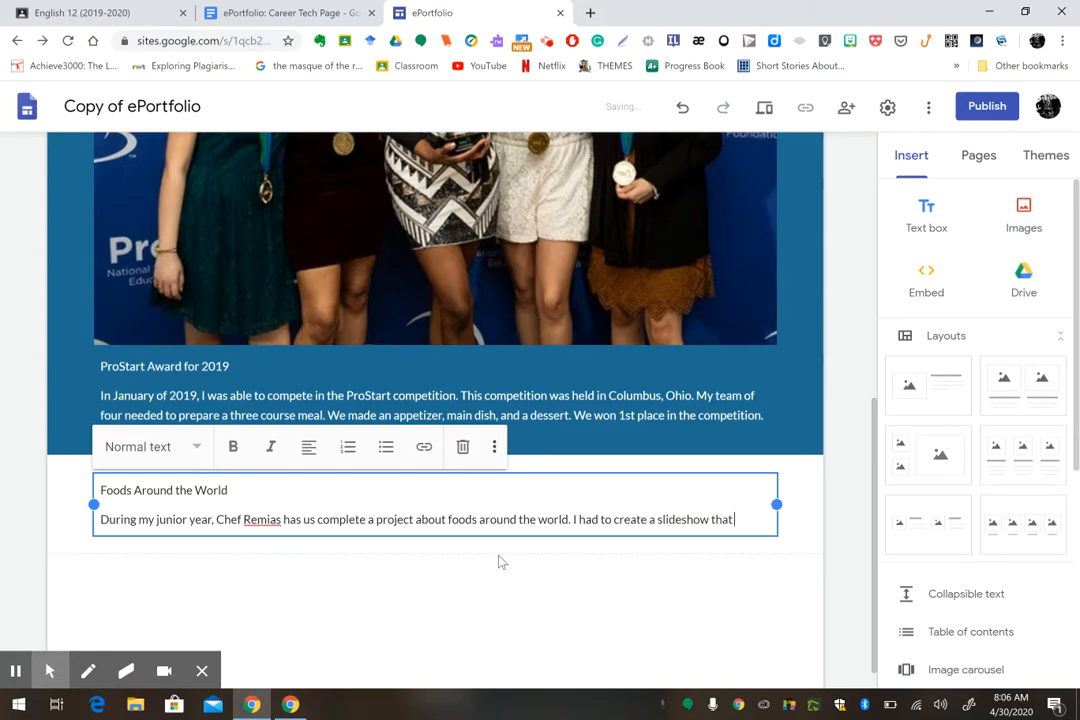
type("focused on")
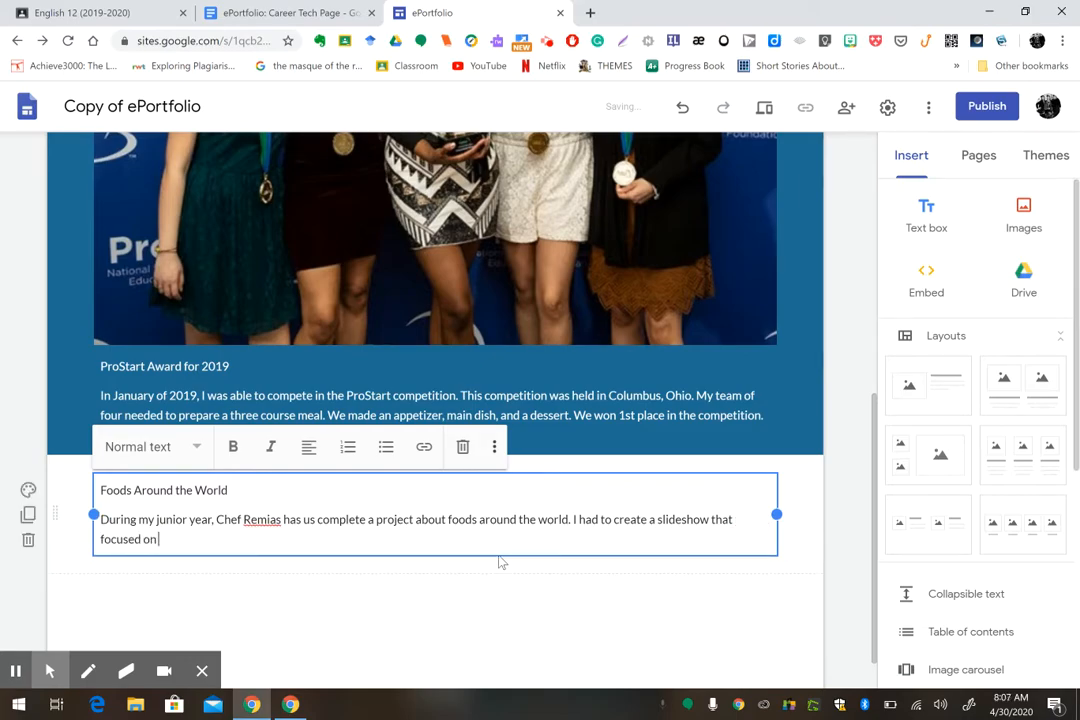
Step: Finish the description with "each continent. My slides included dishes from various countries and how they prepared them."
type(" each continent. My slides includ")
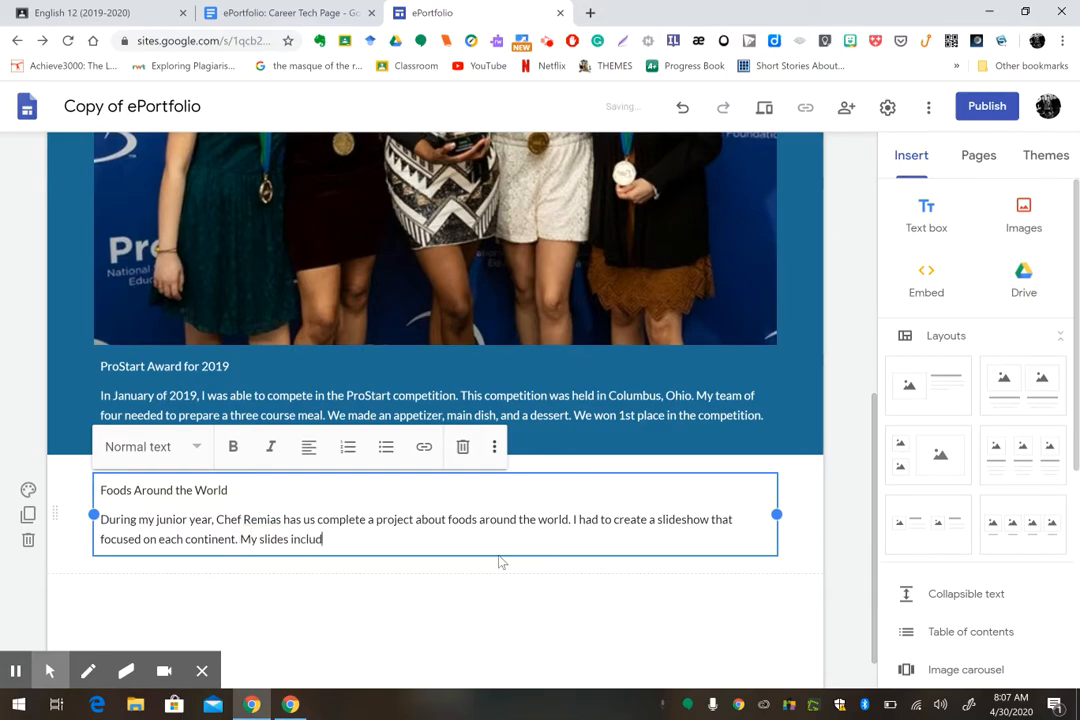
type("ed dishes from various")
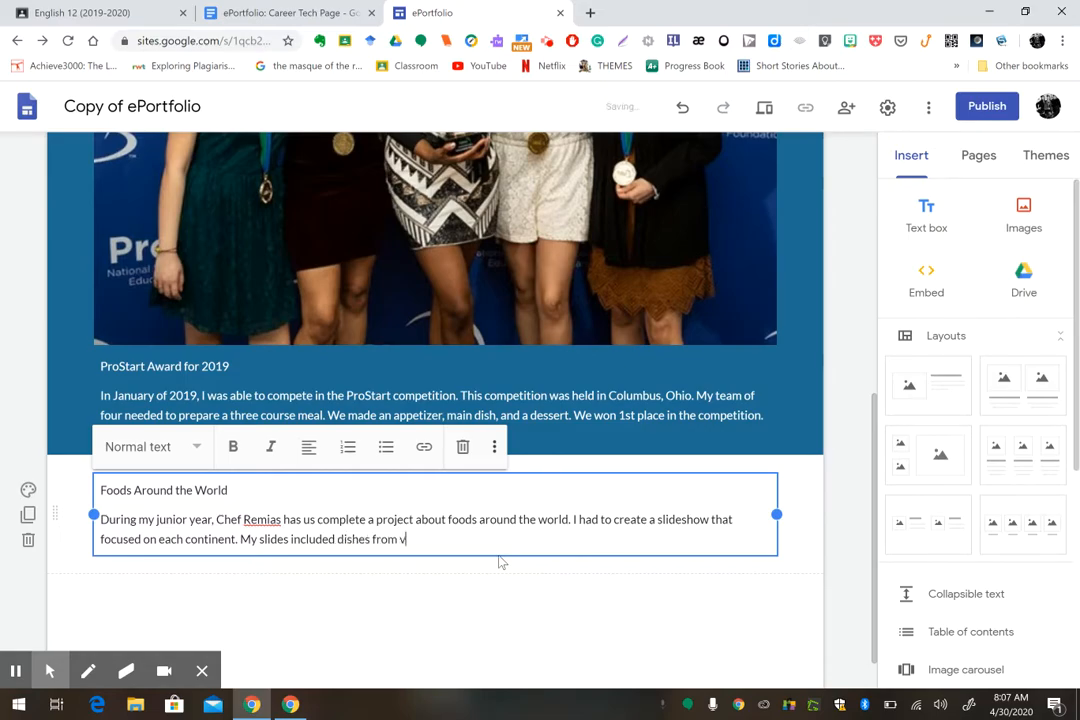
type("ntries and how teh")
key("BackSpace")
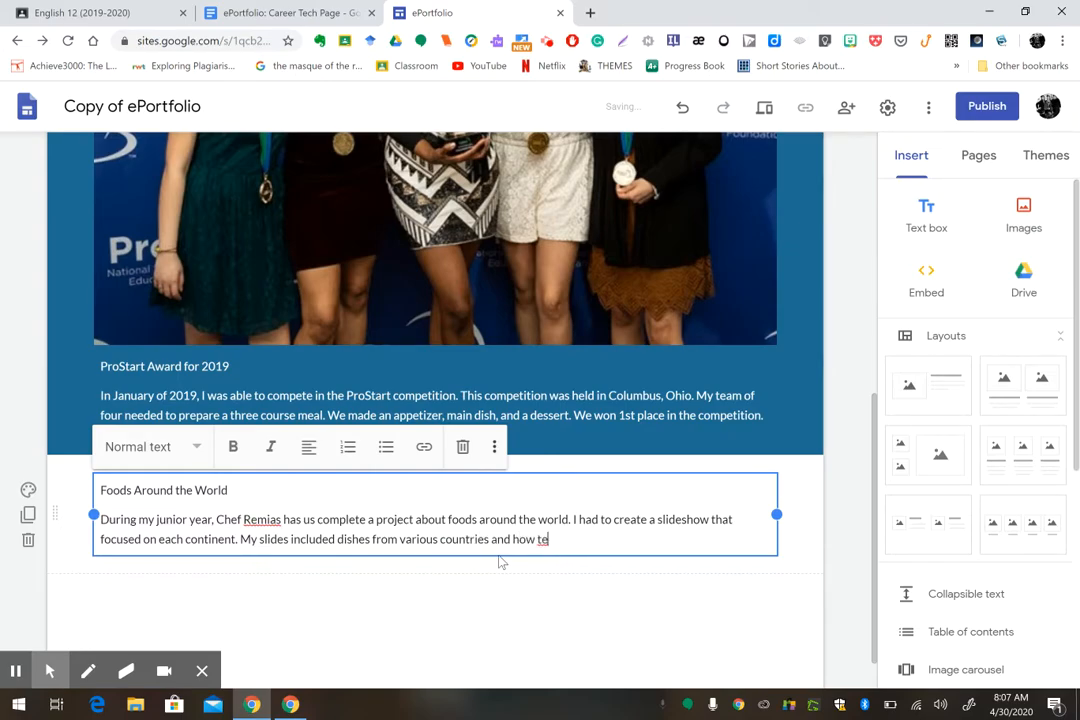
type("ey pr")
type("pare")
key("BackSpace")
key("BackSpace")
key("BackSpace")
key("BackSpace")
type("epared them.")
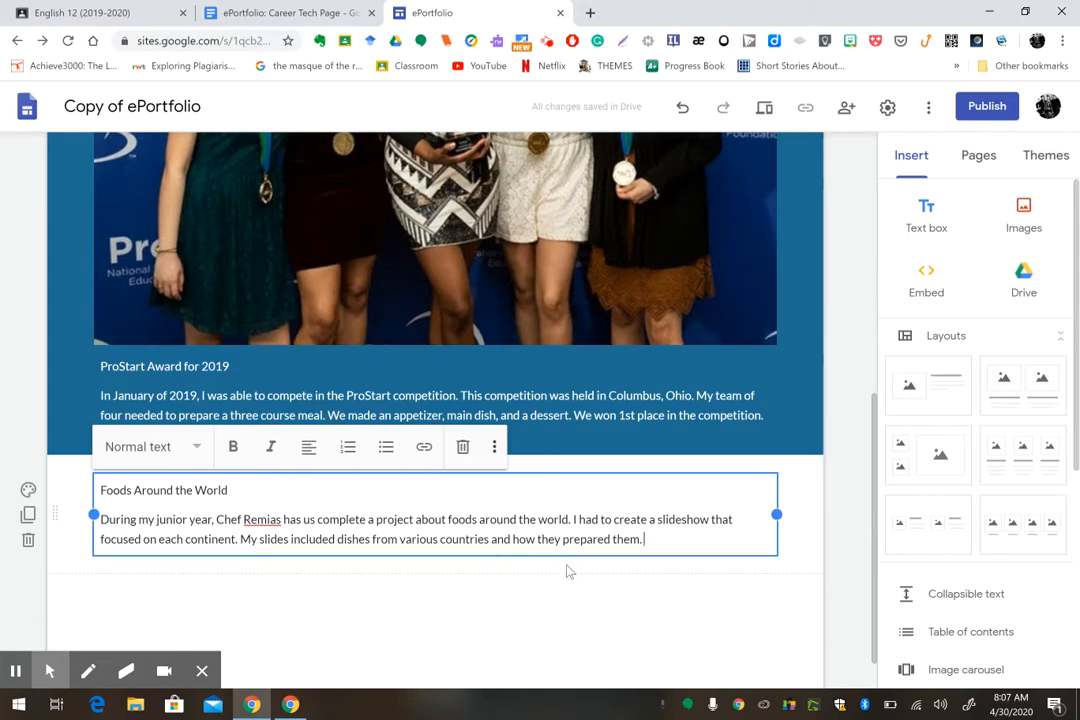
left_click(605, 570)
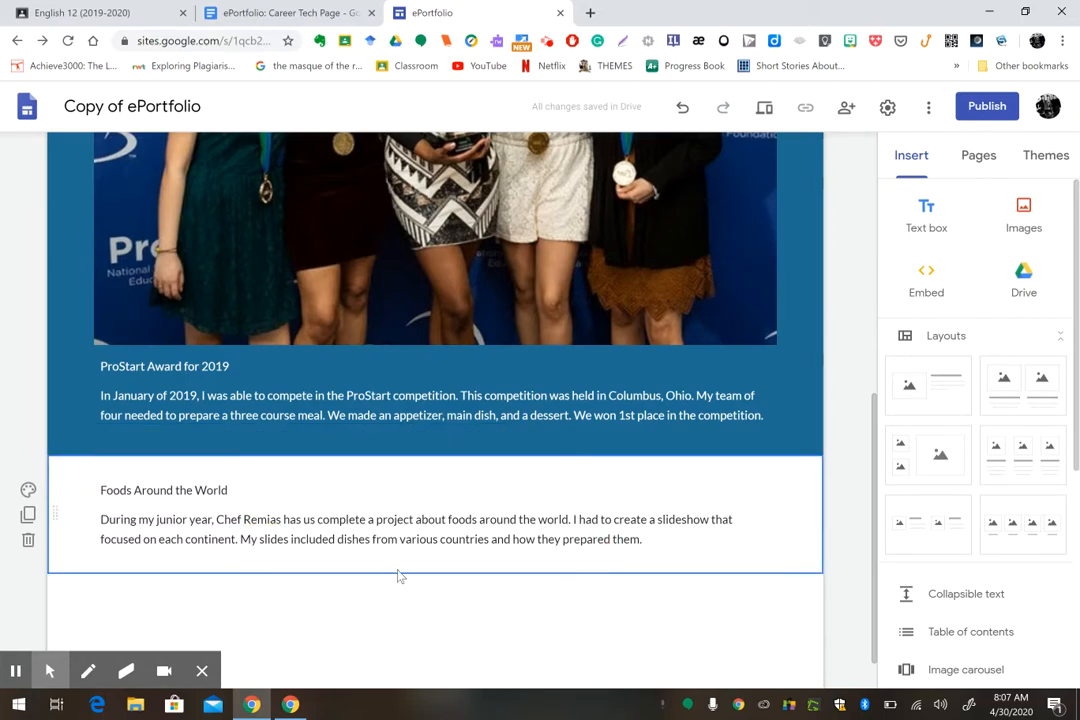
Step: Narrow the Foods Around the World text box from its right edge to less than half the section width
left_click(418, 550)
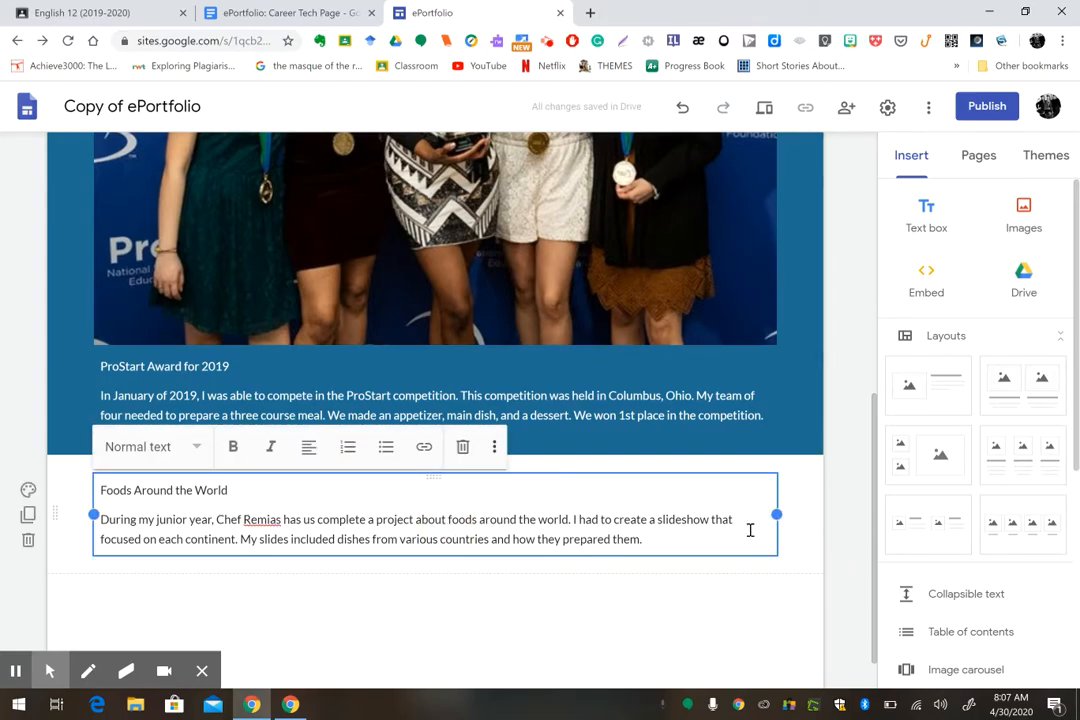
left_click_drag(776, 515, 384, 566)
left_click(482, 595)
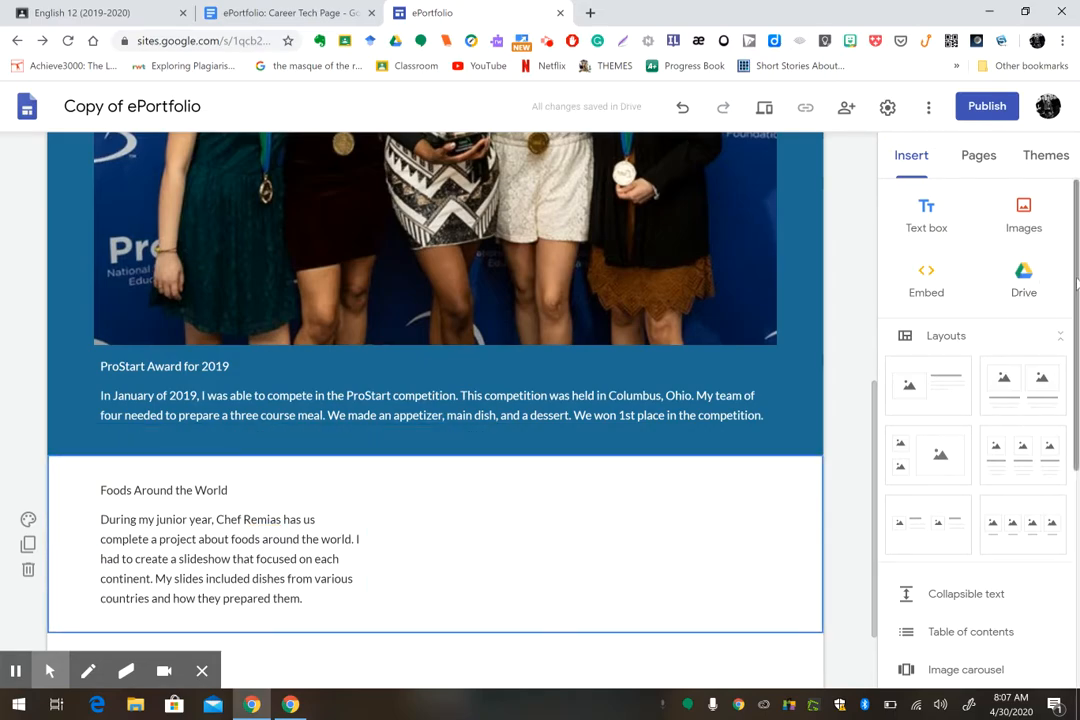
Step: Embed the Foods Around the World Google Slides presentation and place it to the right of its description in the same section
scroll(1066, 272, "down", 4)
left_click_drag(1078, 500, 1078, 528)
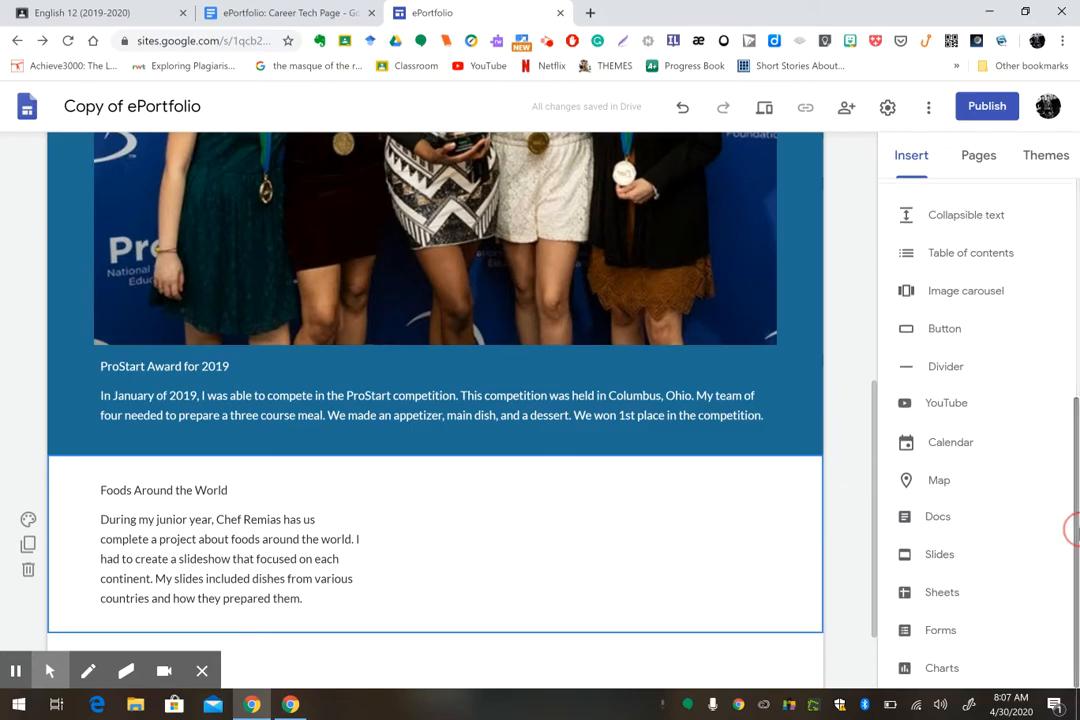
left_click(932, 556)
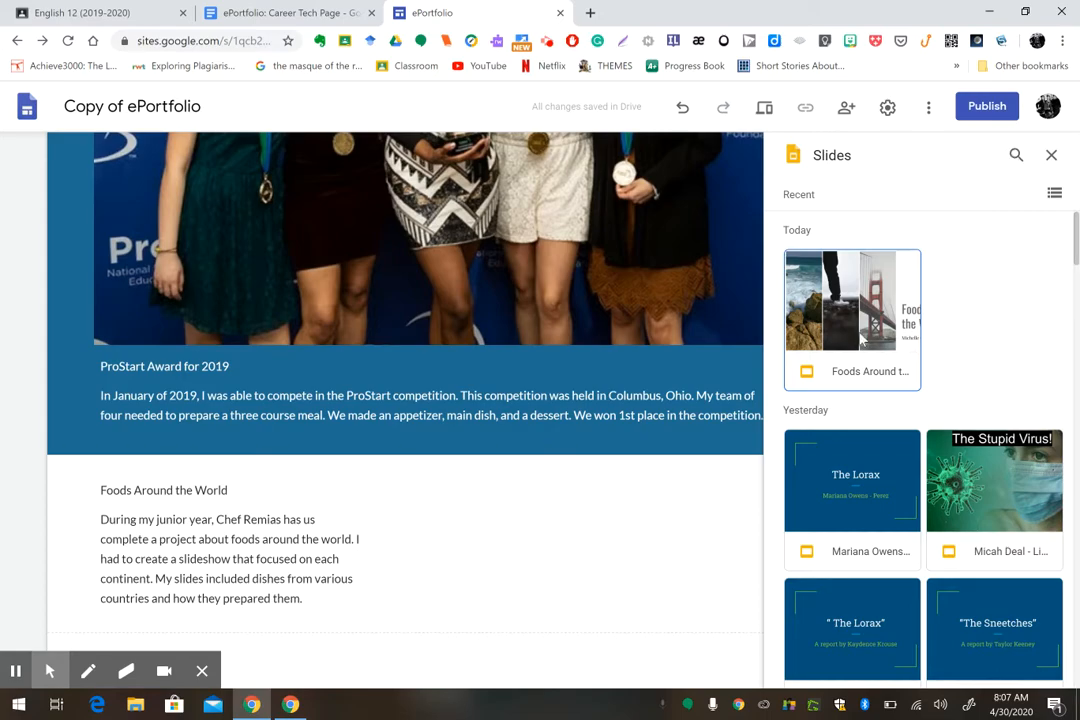
left_click(855, 318)
left_click(1036, 669)
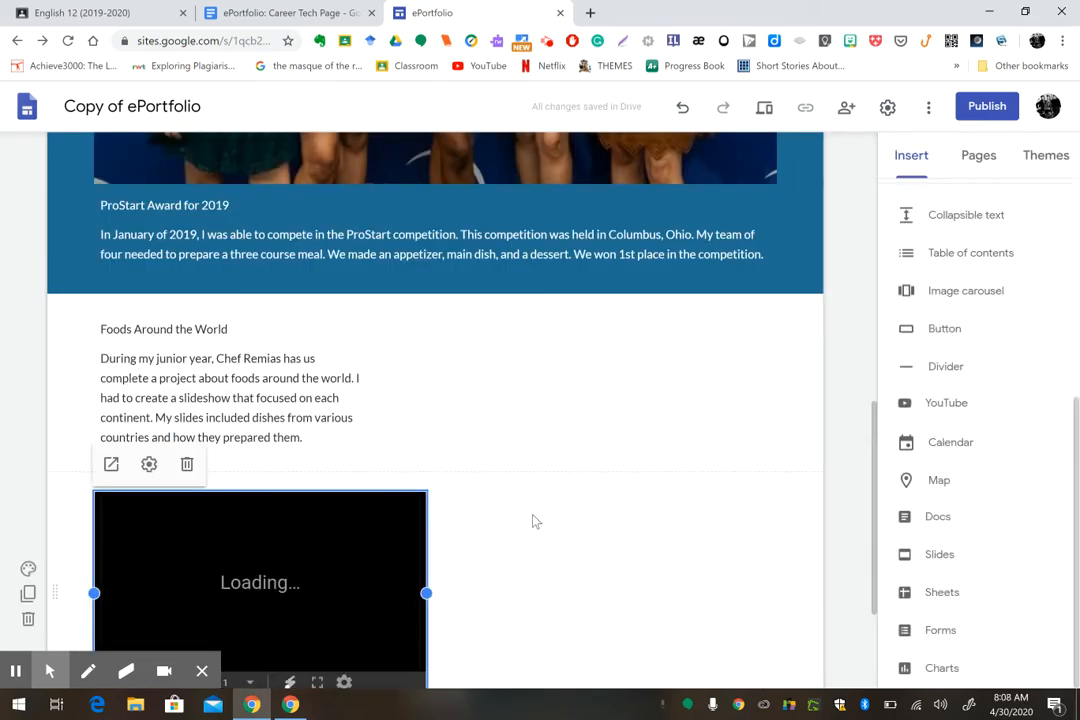
left_click_drag(870, 485, 870, 527)
left_click_drag(297, 441, 600, 375)
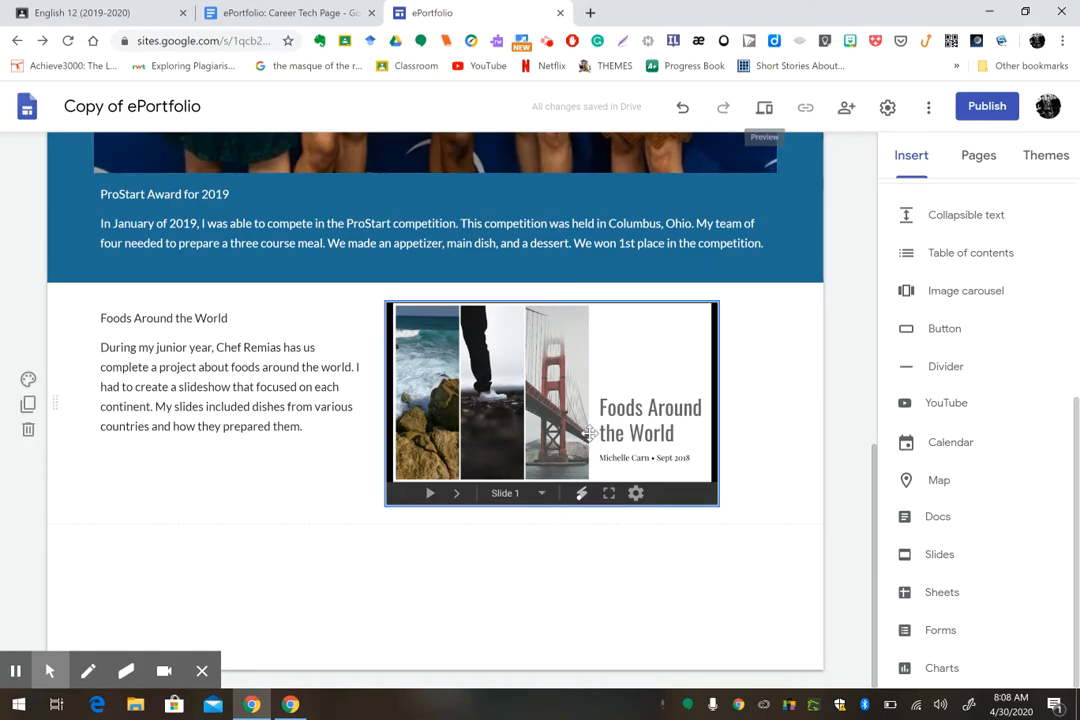
Step: Give the Foods Around the World section the light grey background style
left_click(28, 381)
left_click(103, 452)
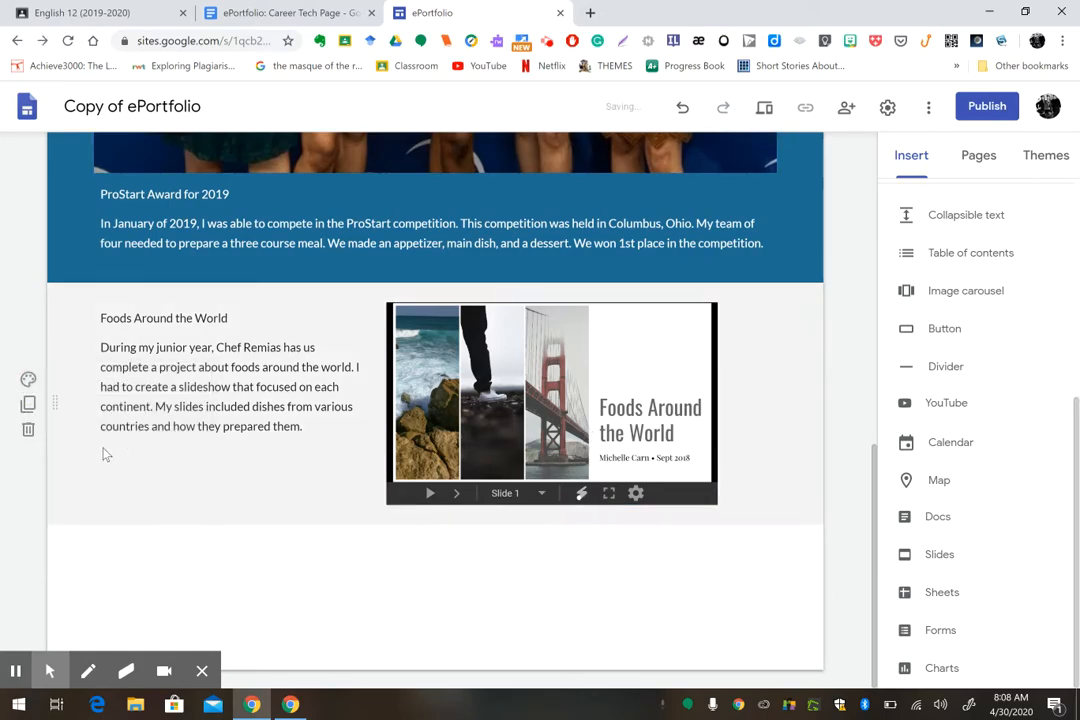
left_click(513, 621)
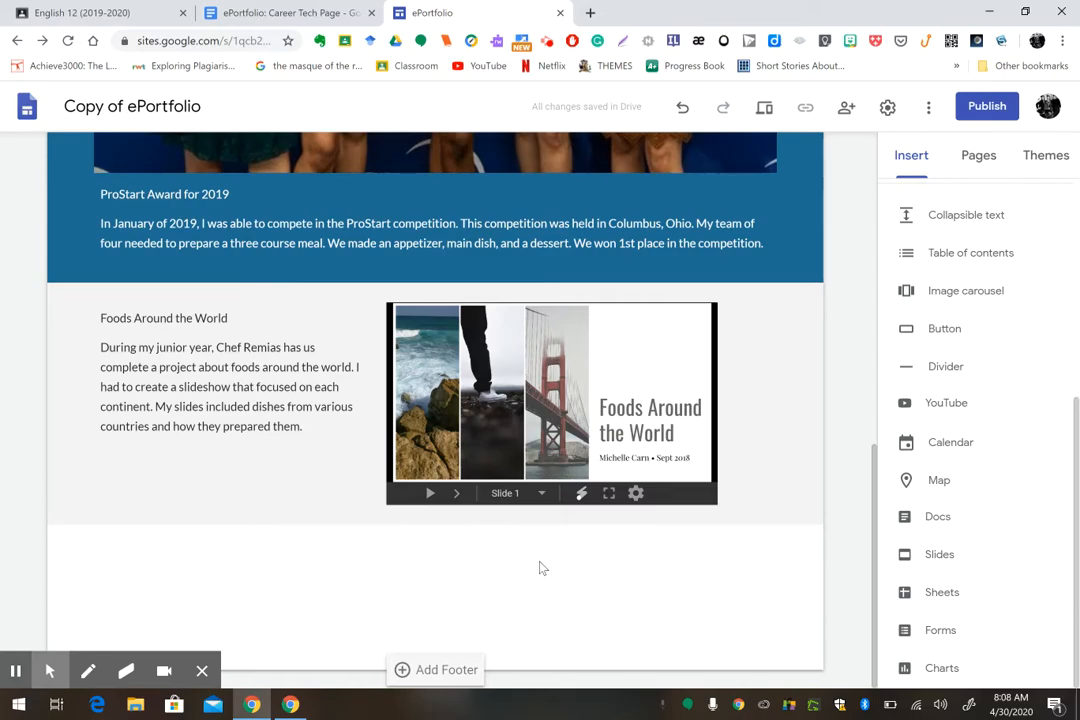
Step: Add a new text box below the Foods Around the World section and title it "ServSafe Certification"
left_click(911, 157)
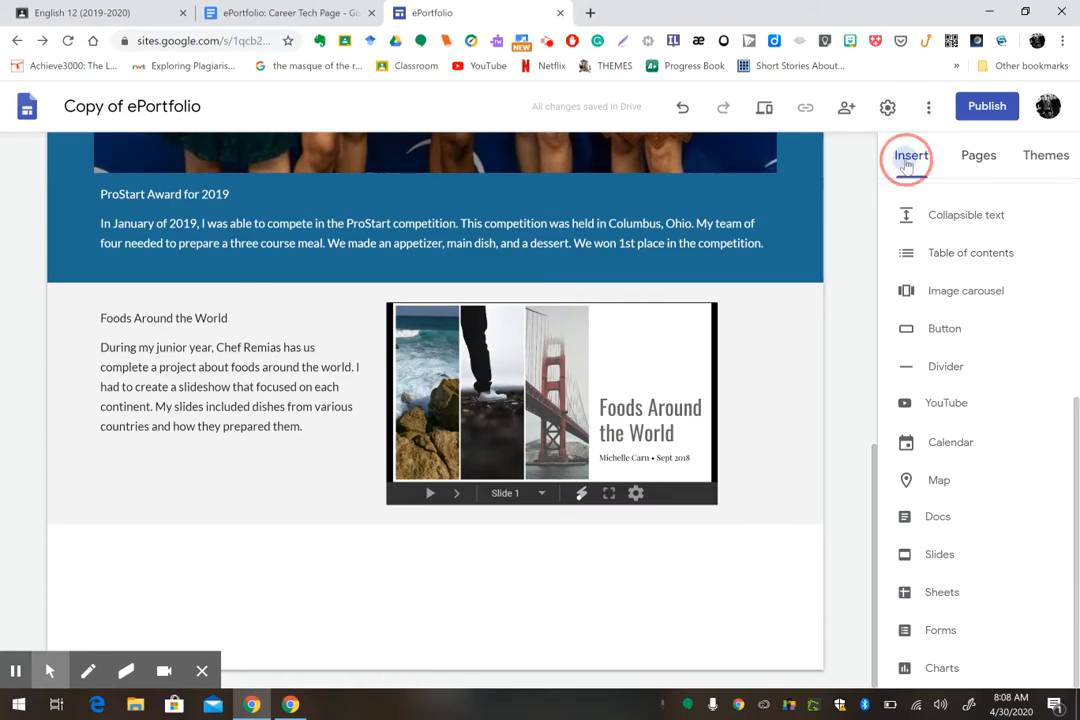
left_click_drag(1068, 434, 1070, 190)
left_click(926, 212)
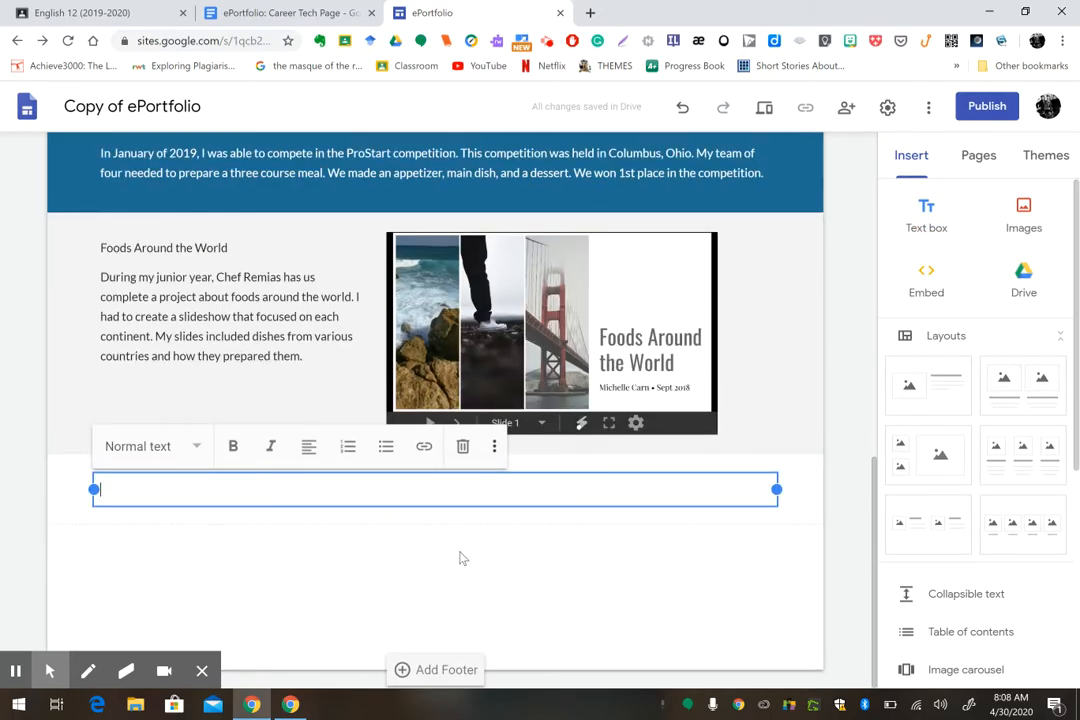
type("ServSafe Certification")
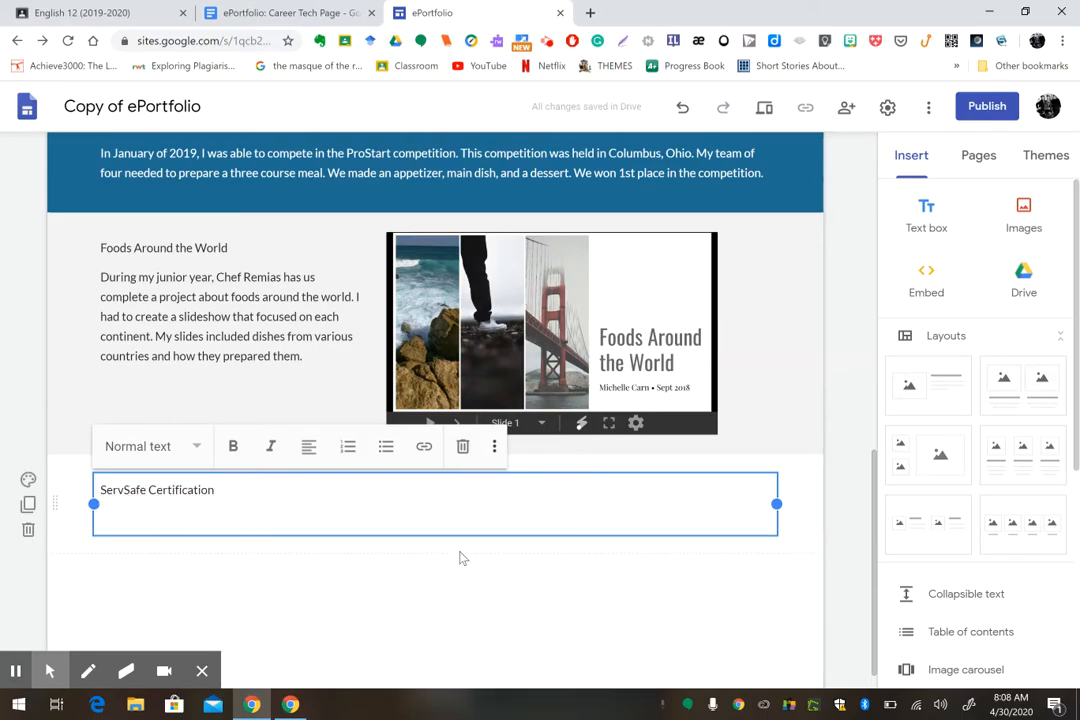
key("Return")
Step: Begin the ServSafe description with "During my senior year I was able to earn my ServSafe certification. I had to complete"
type("During m")
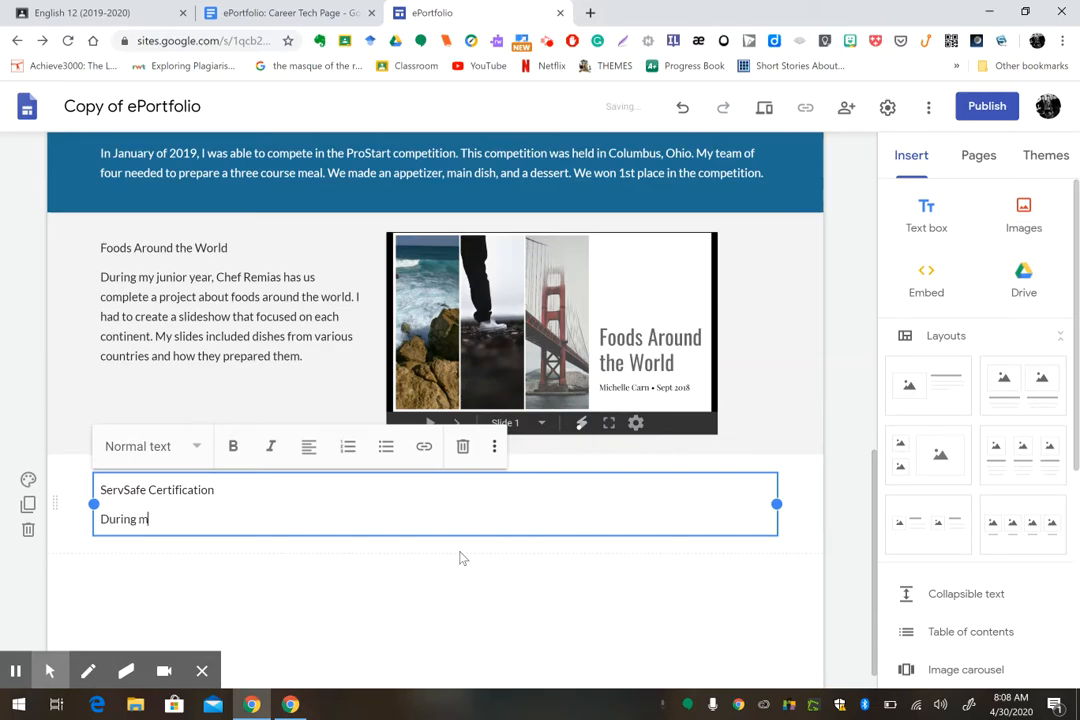
type("y senior year")
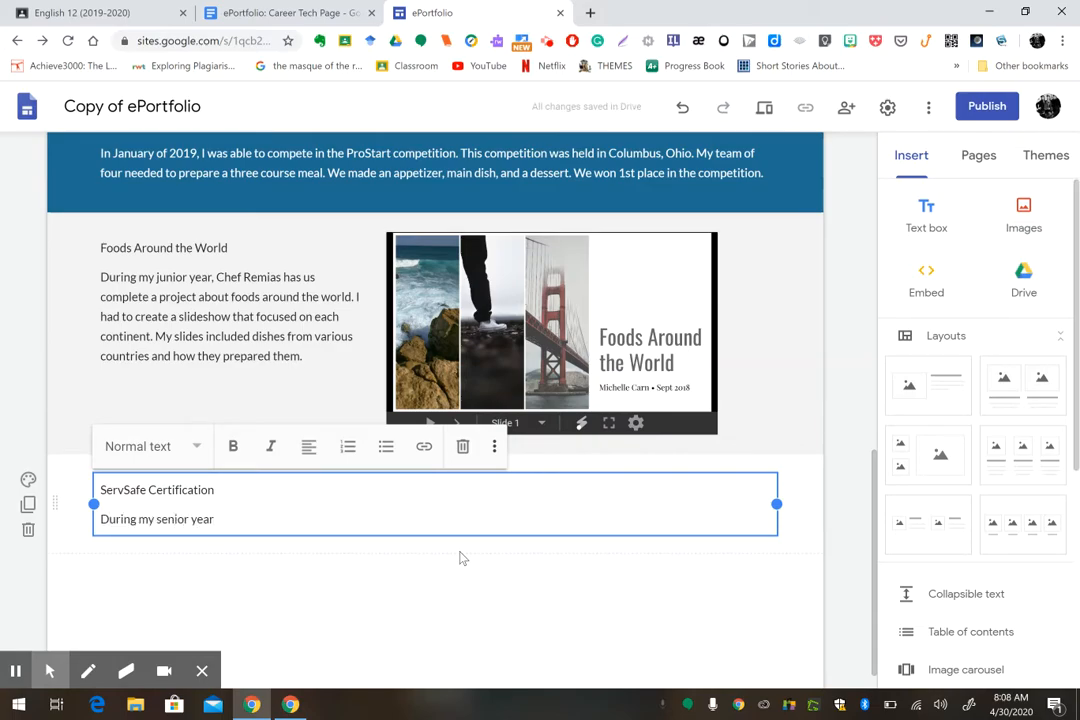
type(", I was able to")
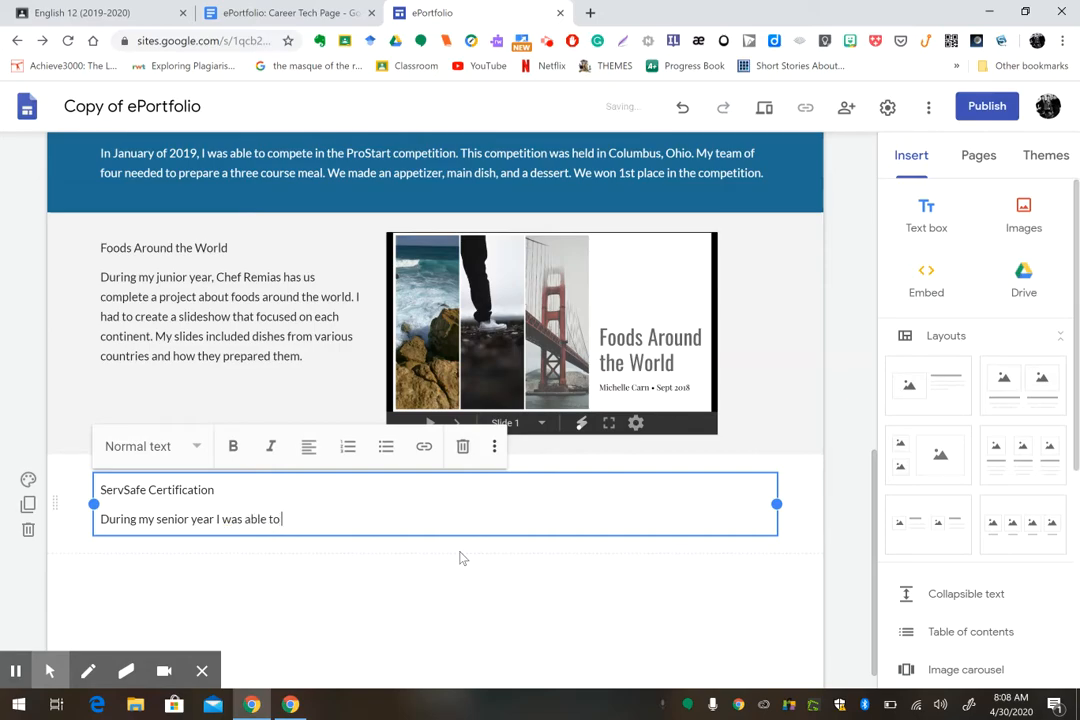
type(" earn my ServSafe")
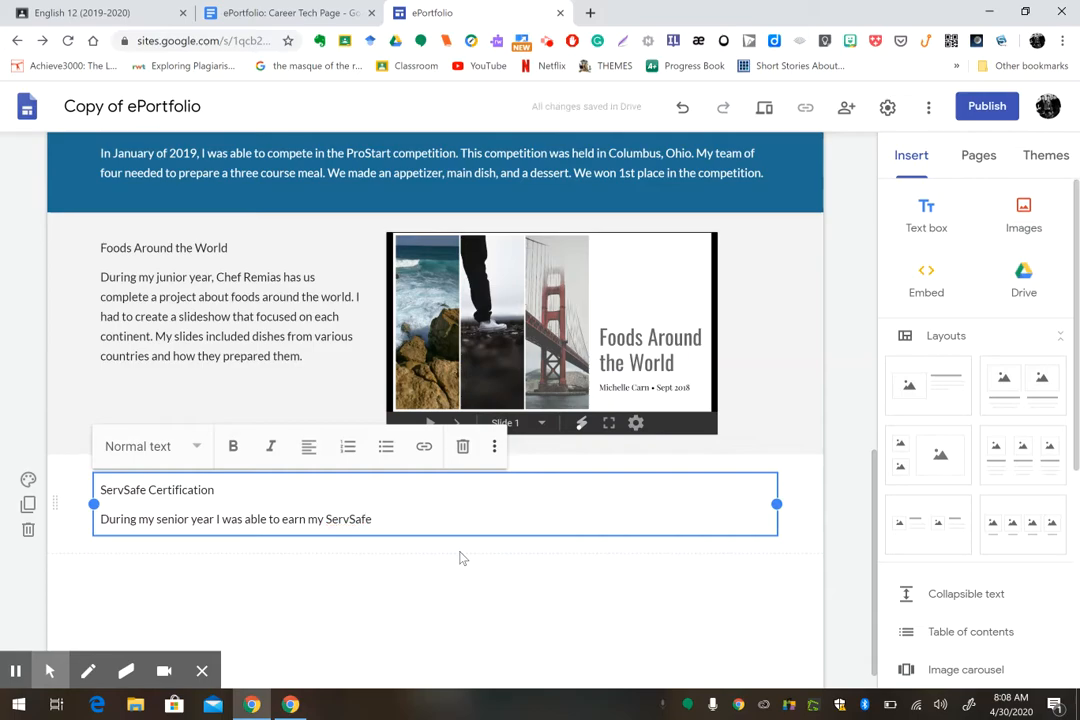
type(" certific")
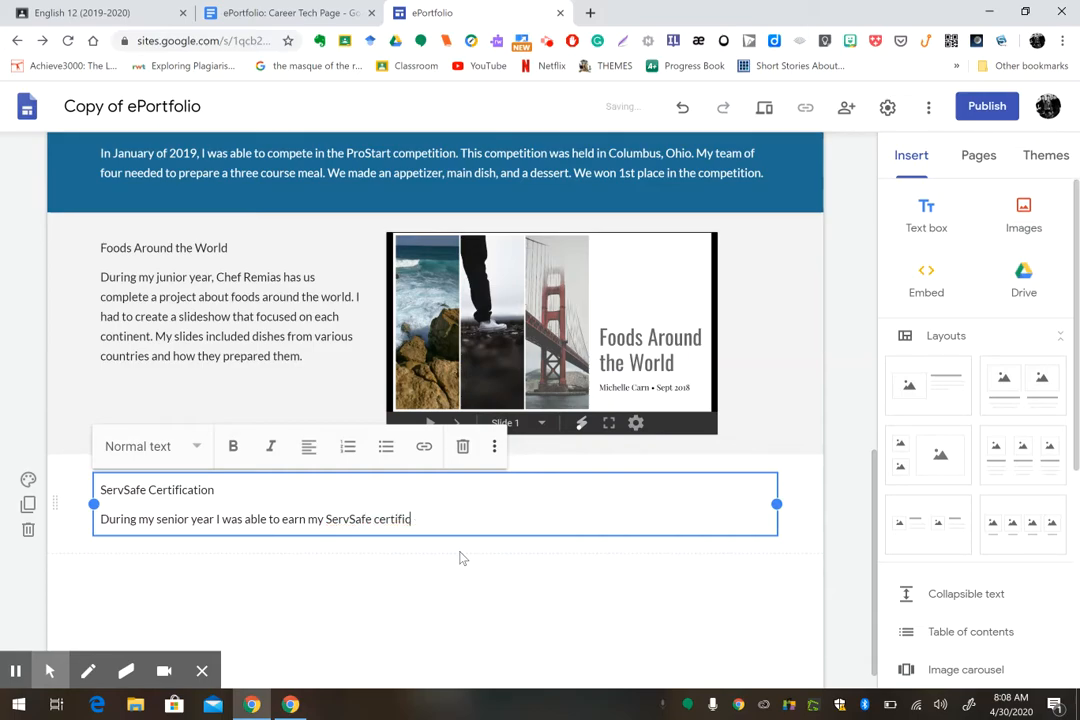
type("ation. I had to complete")
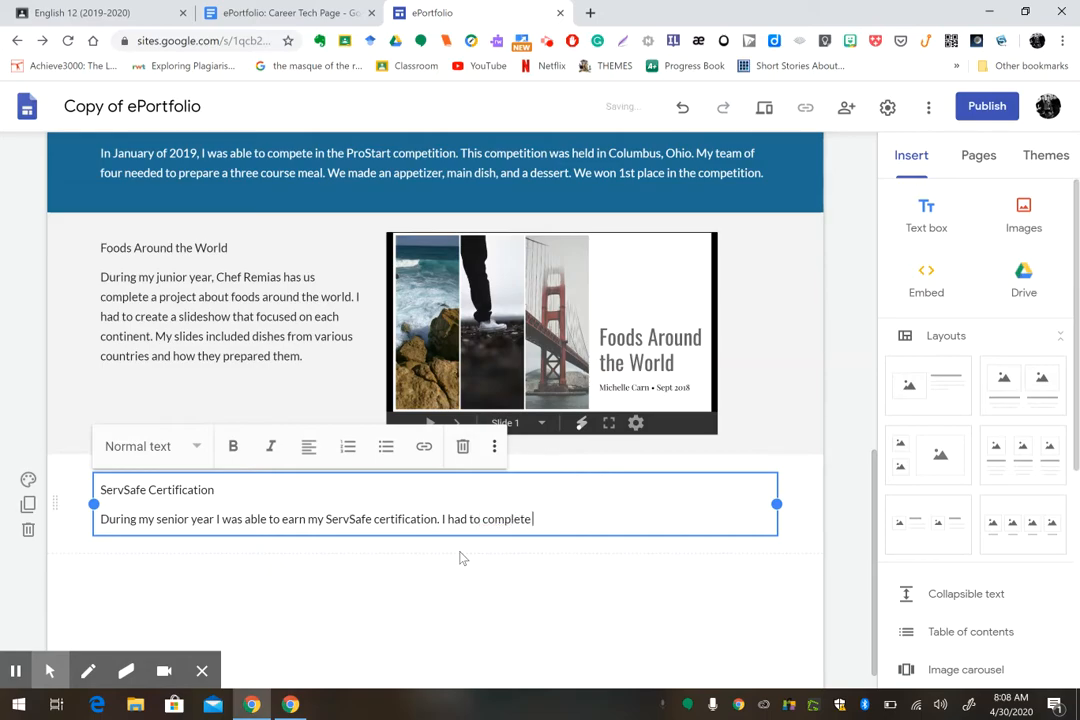
Step: Continue with "the ServSafe course requirements throughout my junior and senior year. I then took a test and received a perfect score. Then, I was able to gain"
type(" the ServSafe course requirements throughout my junior and senior year. I then took")
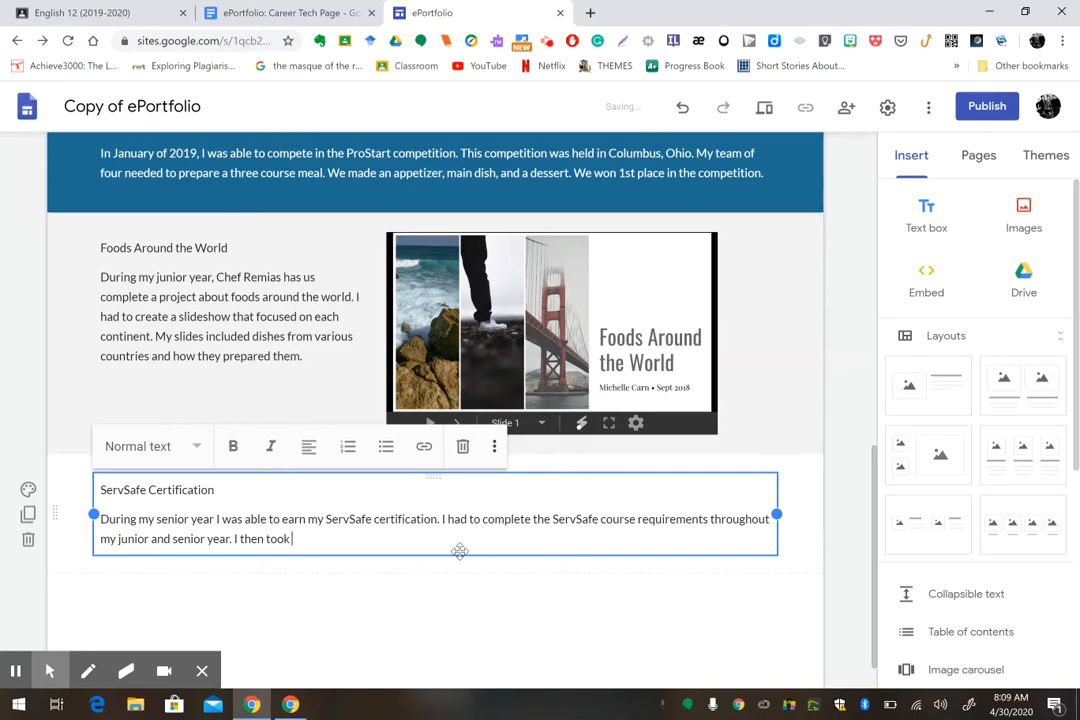
type("a test and received a p")
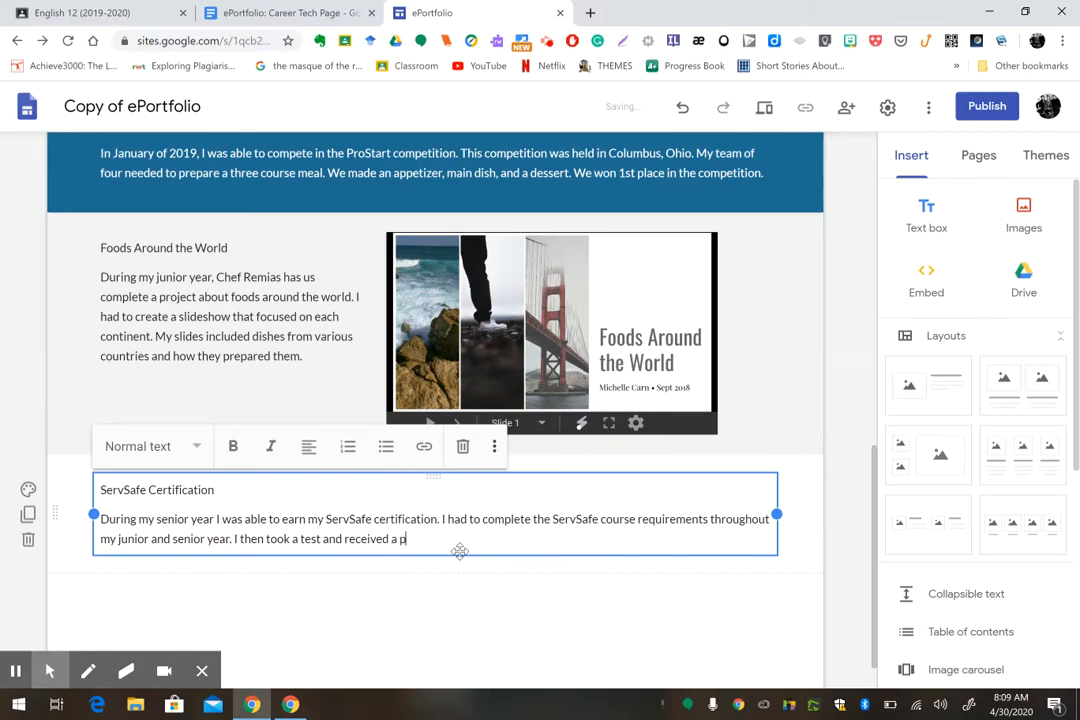
type("erfect score. Then, I was able to gain")
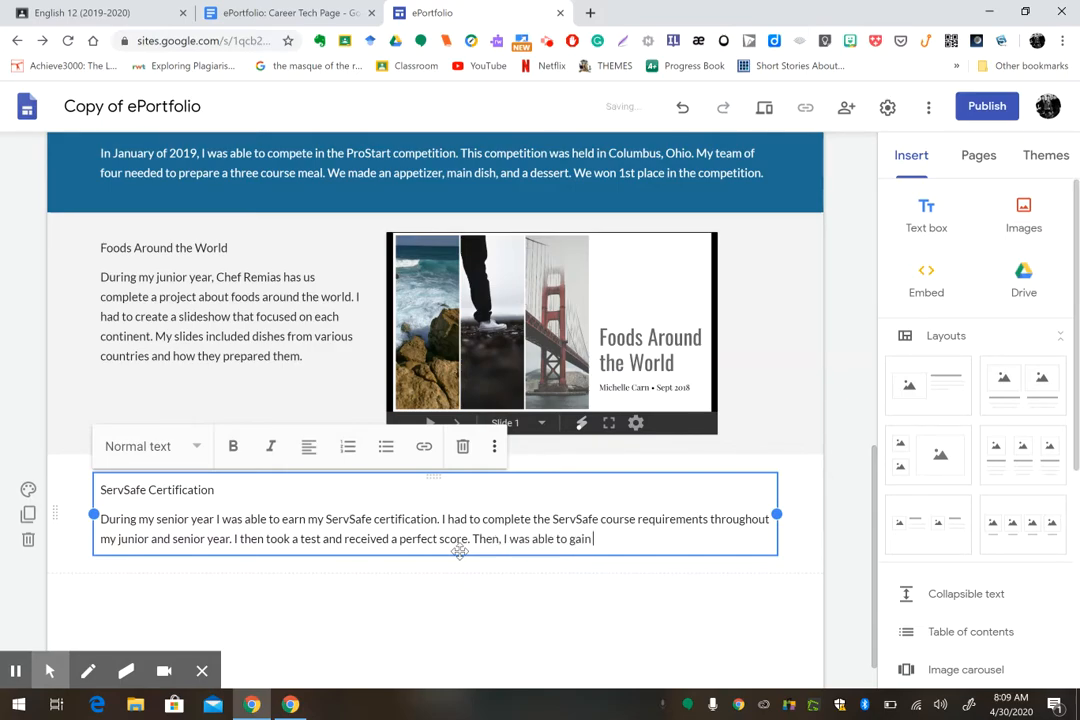
Step: Finish the ServSafe description with "my certification which will benefit me in the industry."
type(" my certification which will benefit me in teh ")
type("idcus")
key("BackSpace")
key("BackSpace")
key("BackSpace")
type("ustry.")
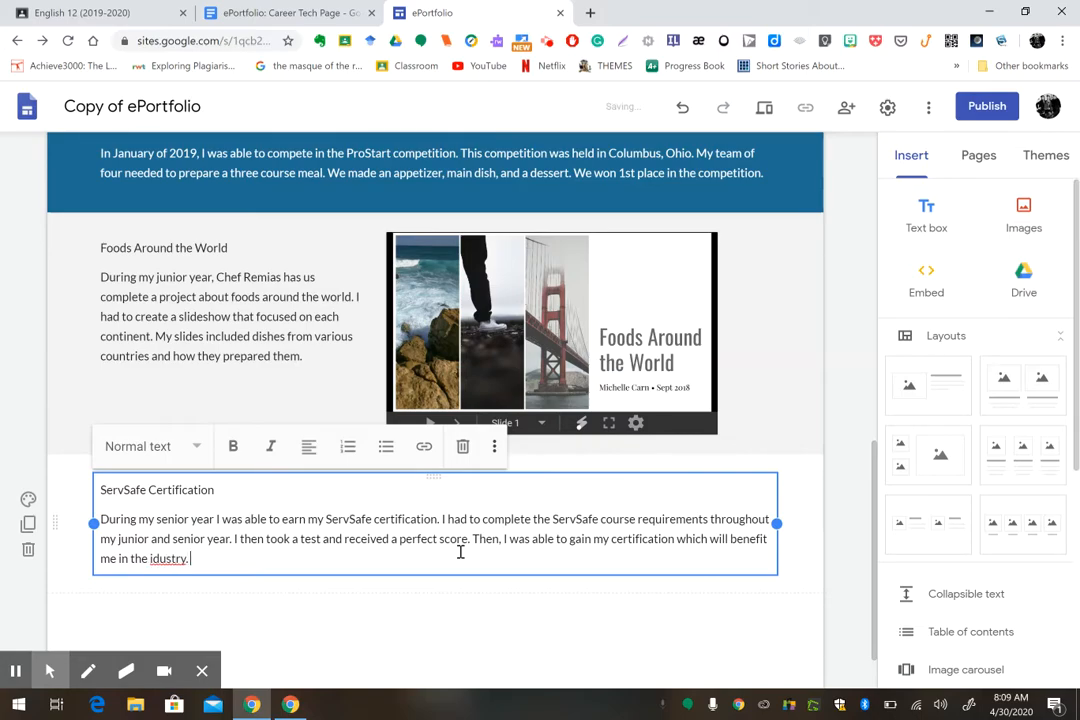
key("BackSpace")
key("BackSpace")
key("BackSpace")
key("BackSpace")
key("BackSpace")
type("industry.")
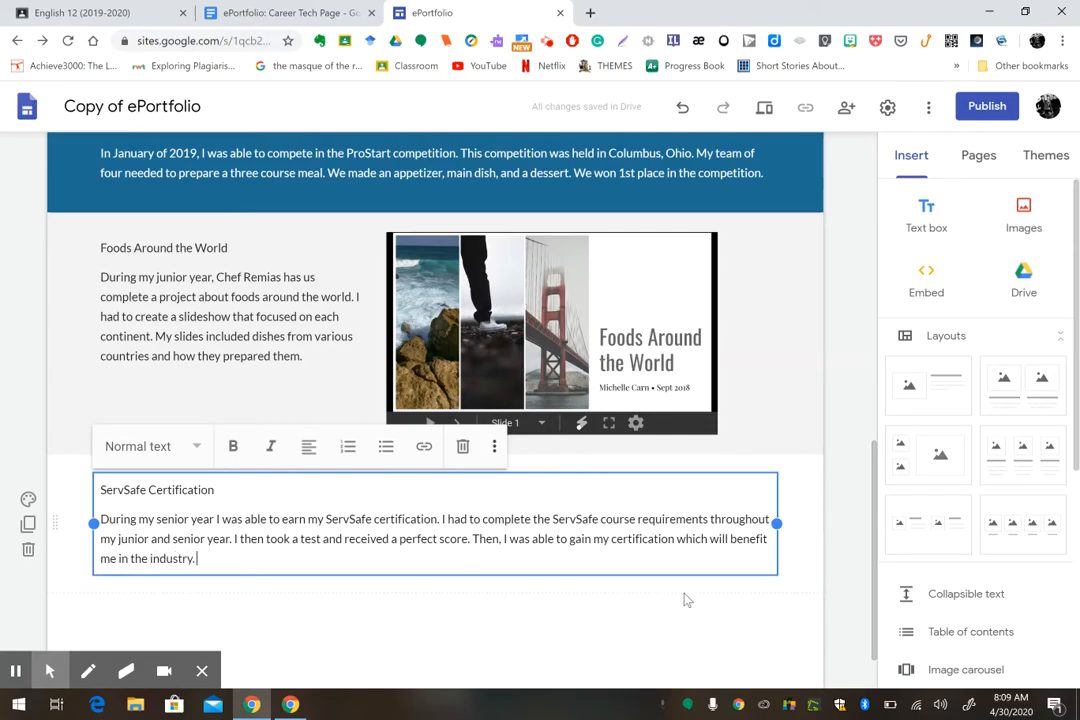
Step: Narrow the ServSafe Certification text box from its left edge to about half its width
left_click(710, 589)
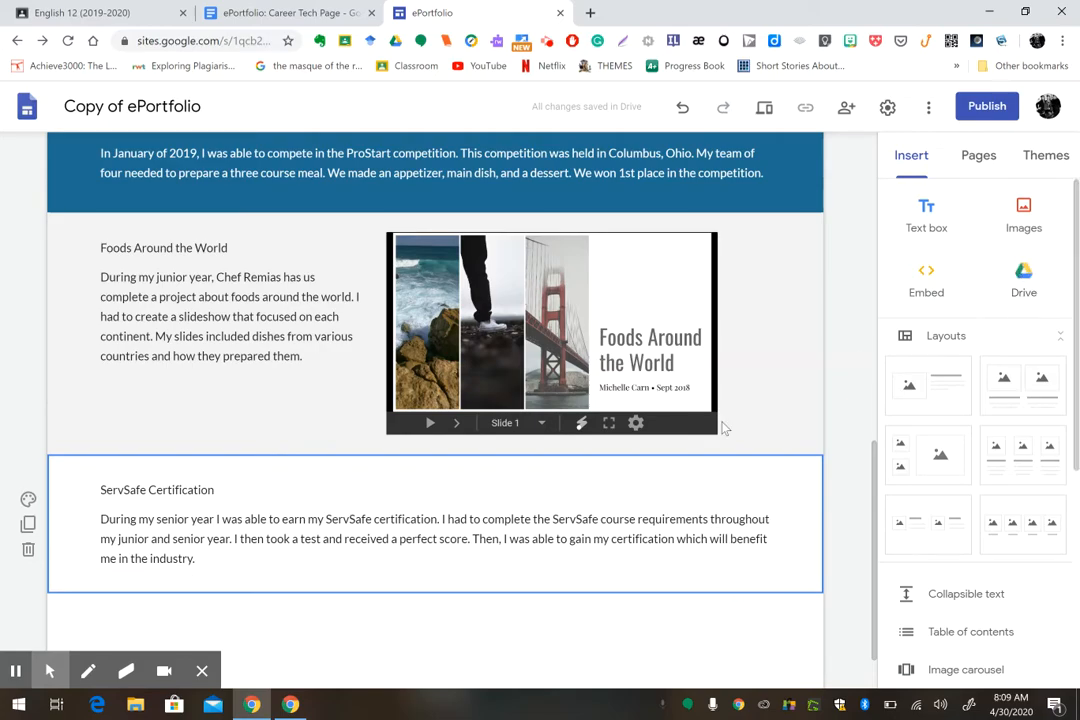
left_click(562, 542)
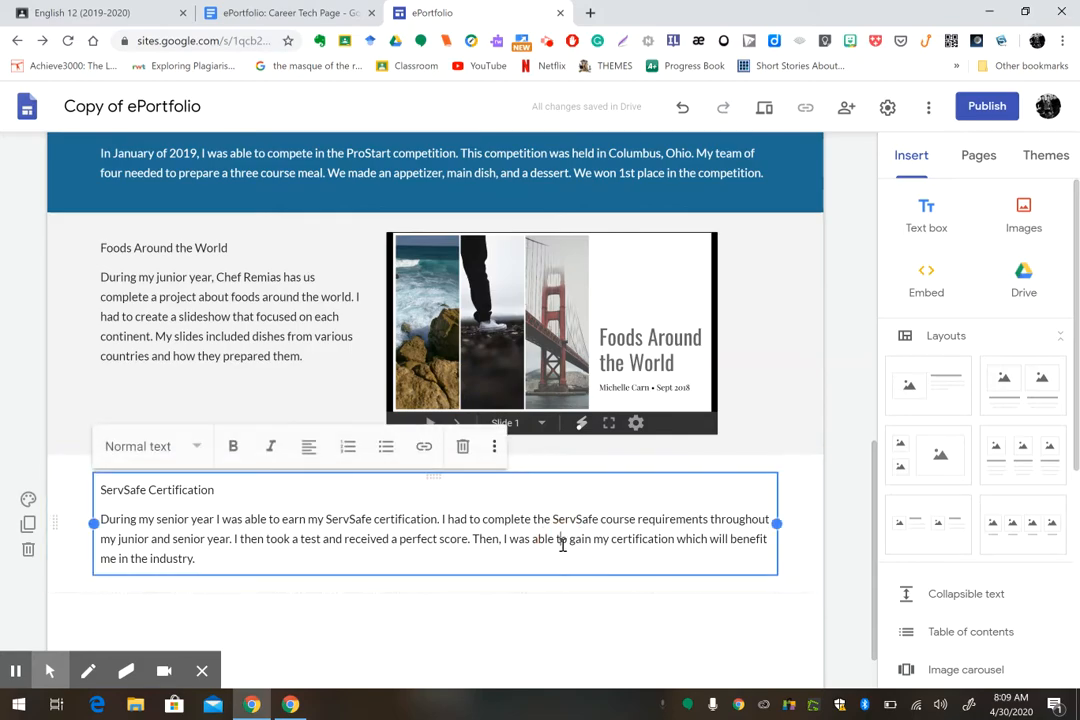
left_click_drag(95, 525, 501, 627)
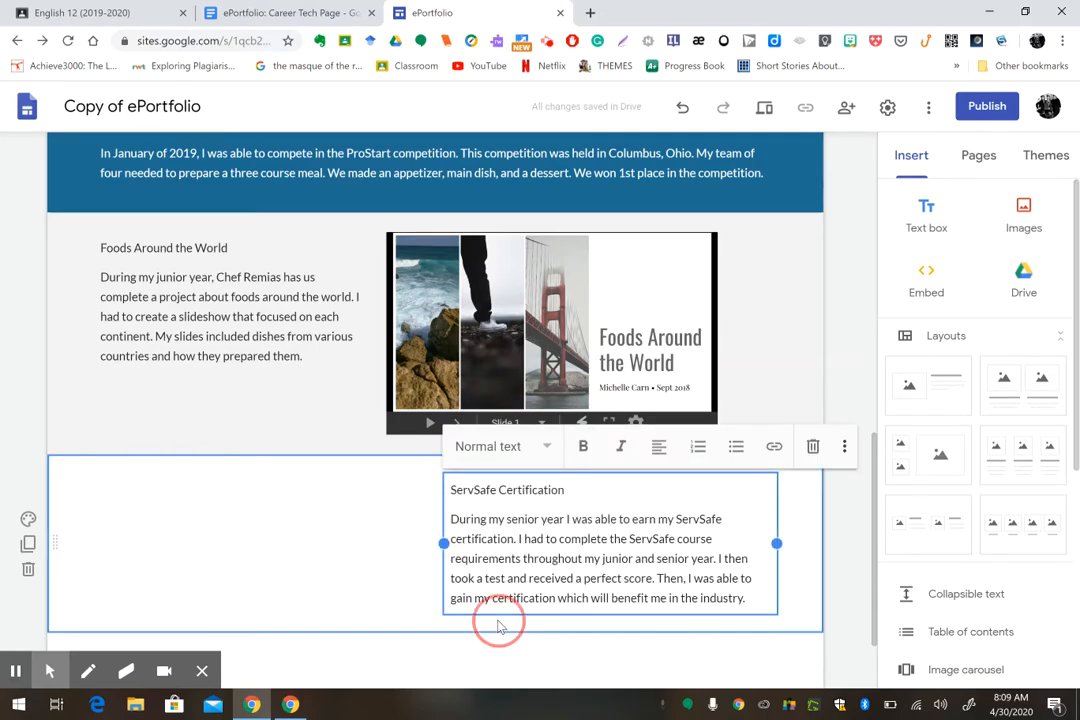
Step: Upload the ServSafe certificate image from the Desktop folder and place it to the left of its description in the same section
left_click(1022, 216)
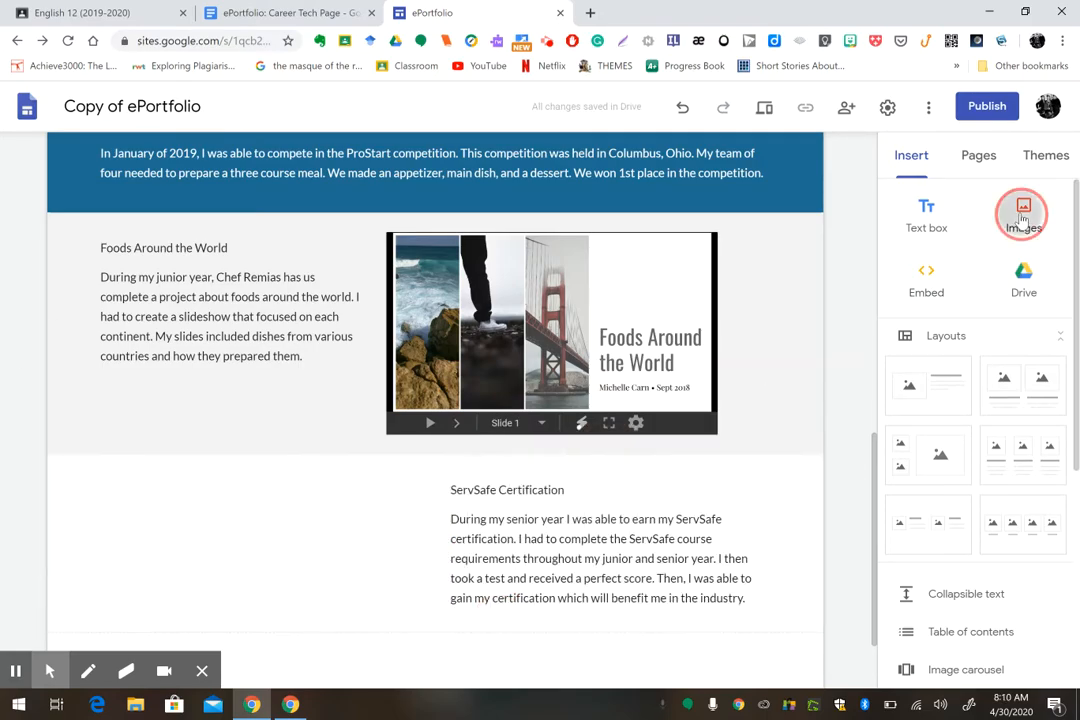
left_click(995, 272)
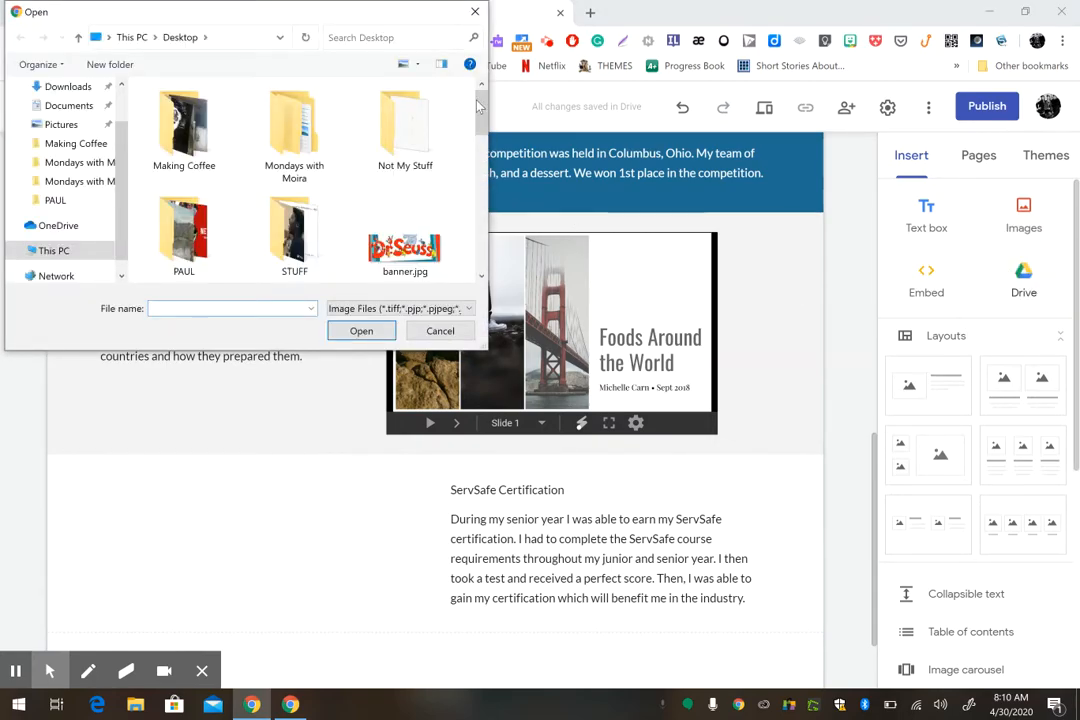
left_click_drag(480, 118, 479, 214)
double_click(404, 200)
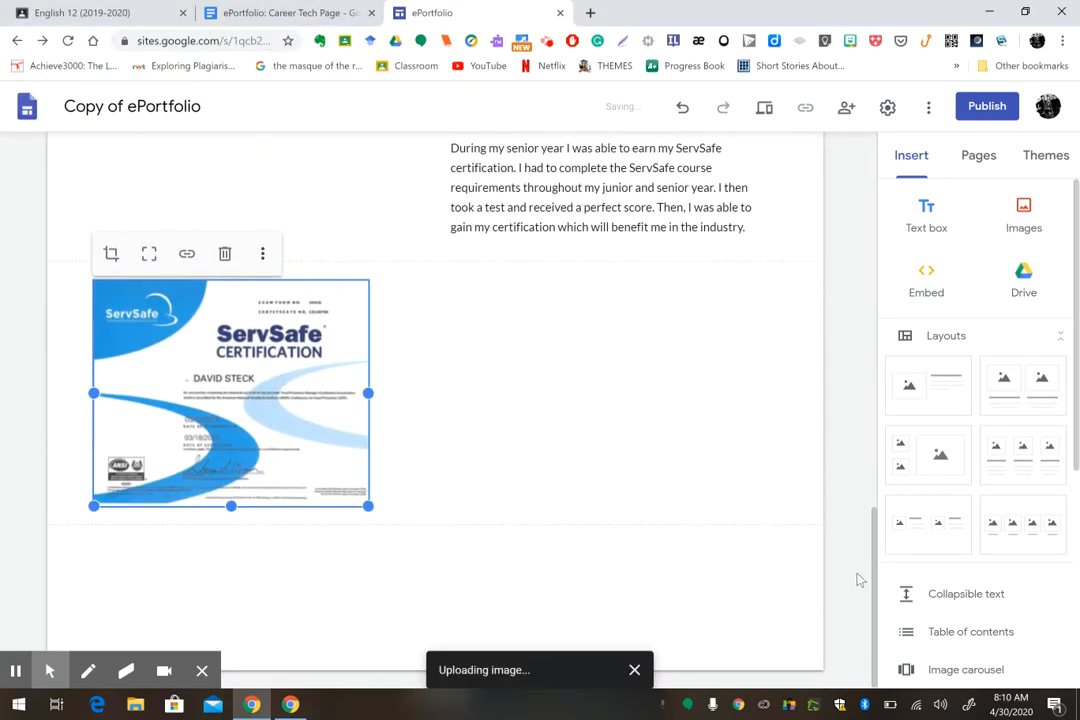
scroll(875, 551, "up", 1)
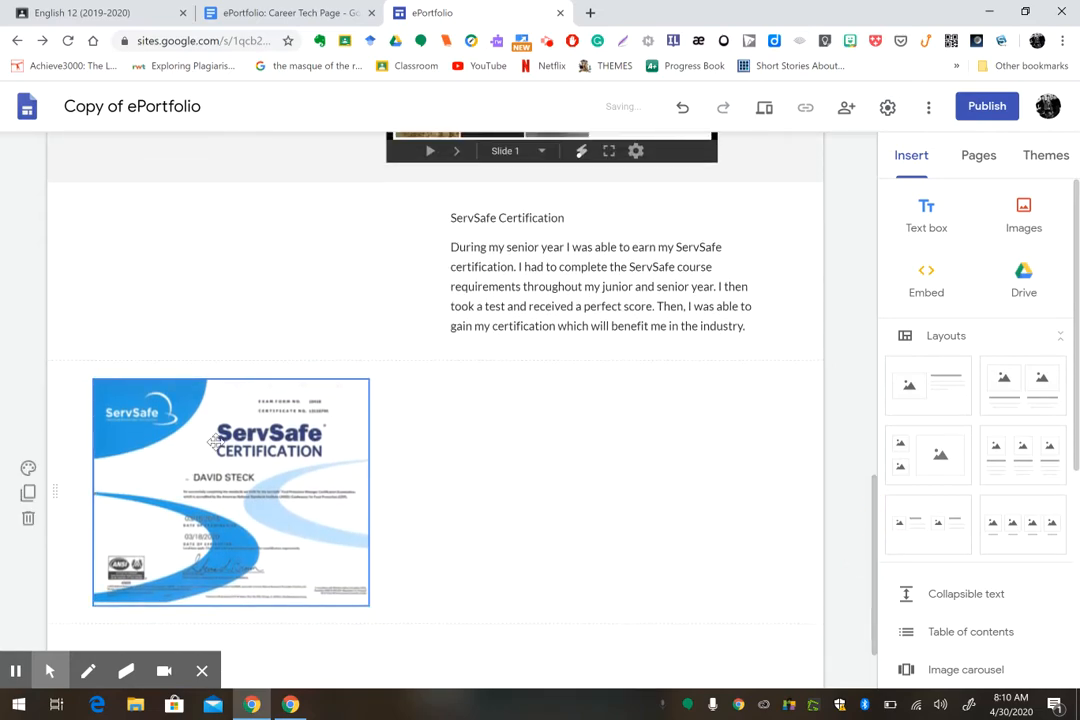
left_click_drag(254, 438, 255, 260)
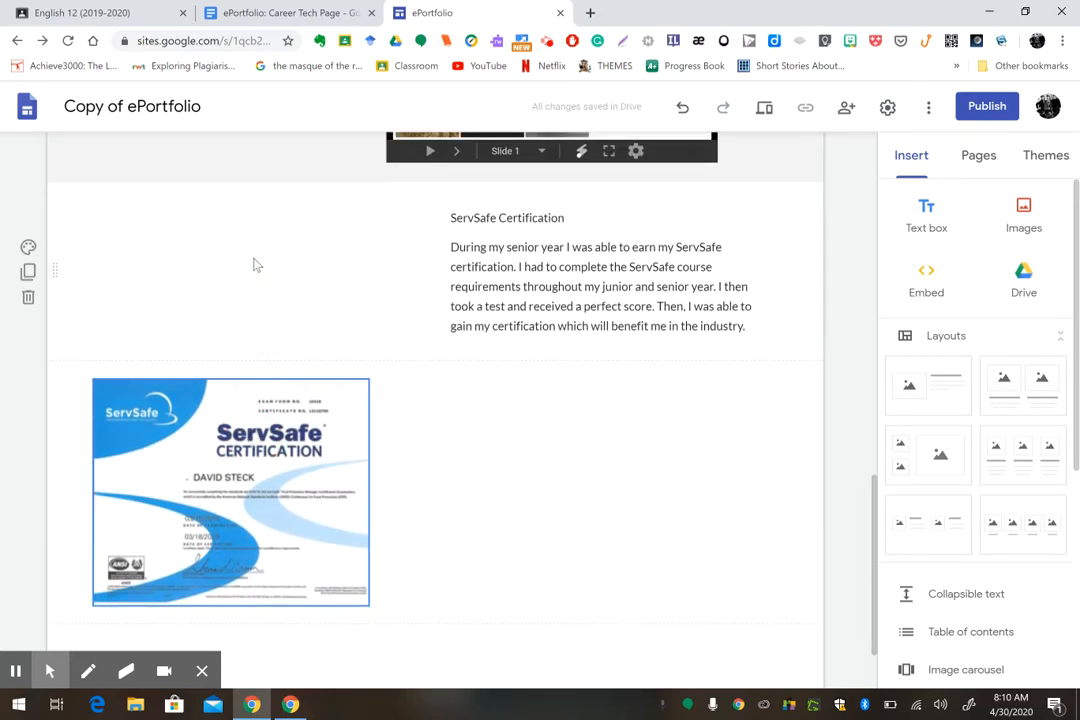
left_click_drag(212, 430, 250, 335)
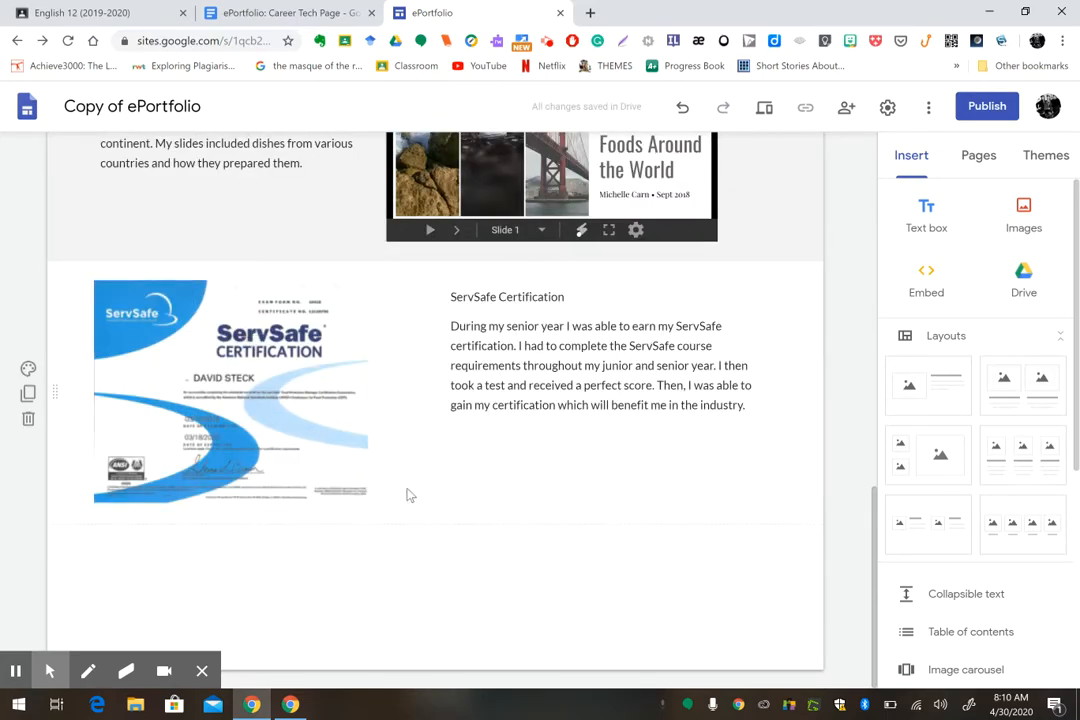
Step: Give the ServSafe Certification section the Emphasis 2 background style
left_click(28, 368)
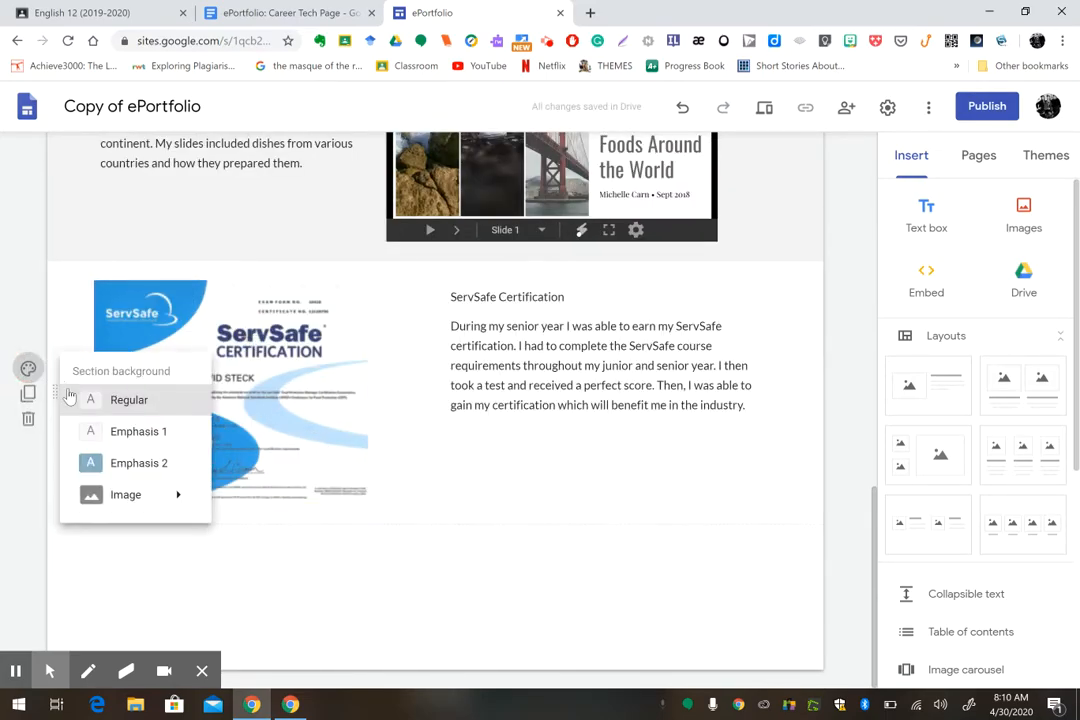
left_click(105, 465)
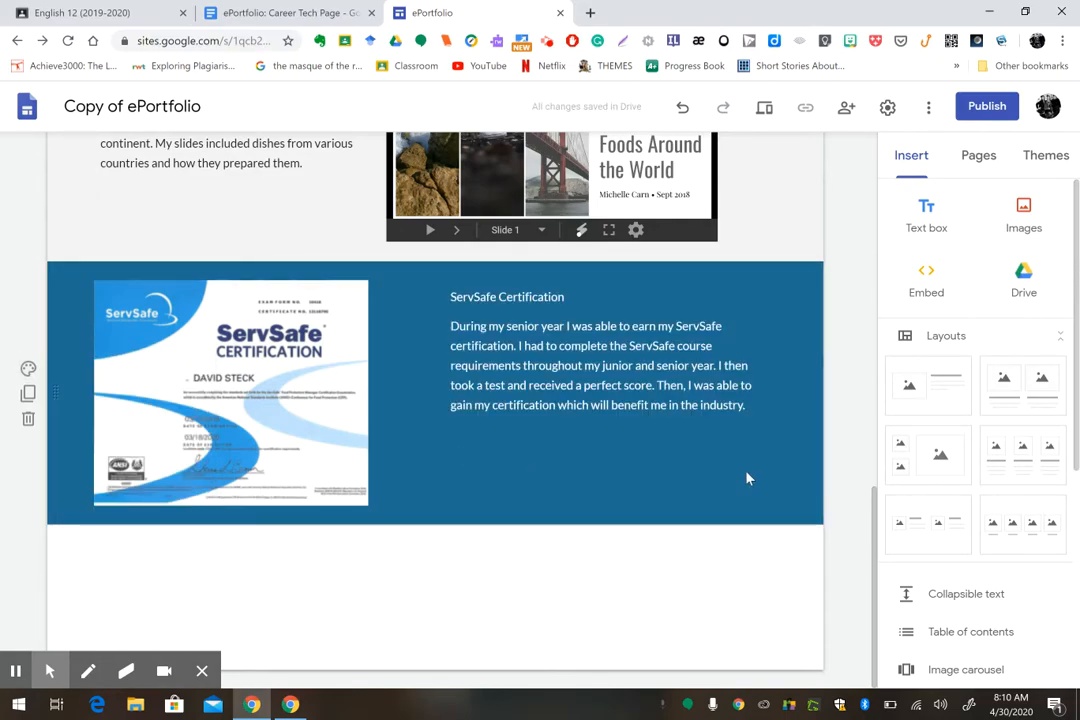
left_click(878, 540)
left_click_drag(878, 540, 908, 563)
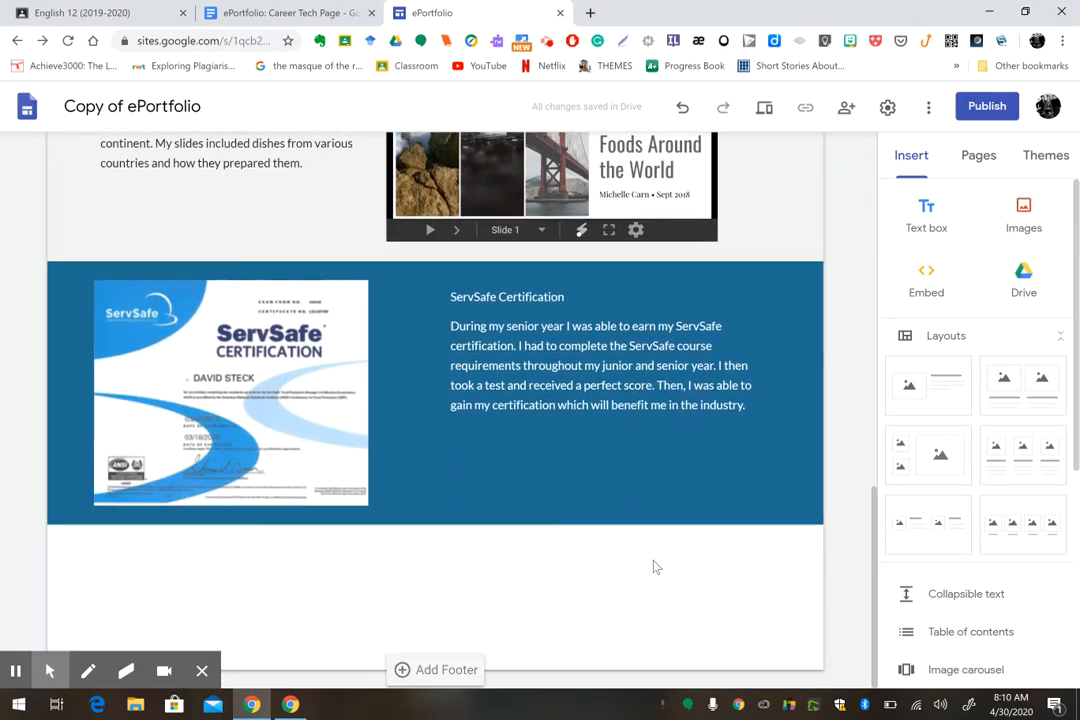
Step: Add a new text box below the ServSafe Certification section and title it "Chef Essay"
left_click(925, 210)
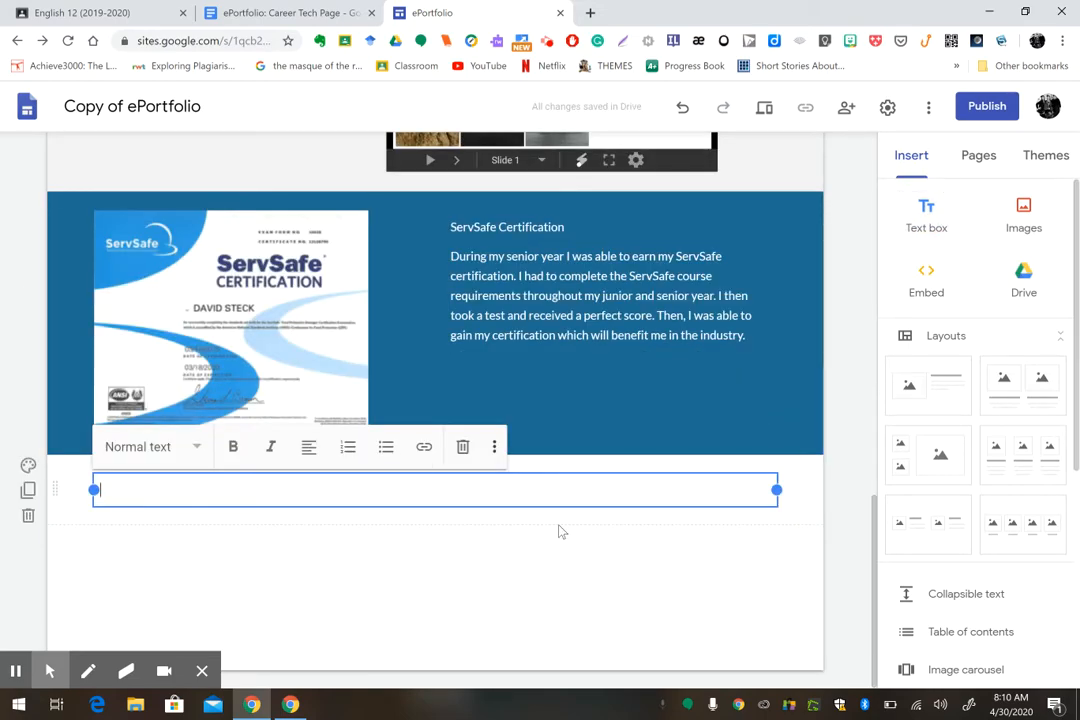
type("Chef Essay")
key("Return")
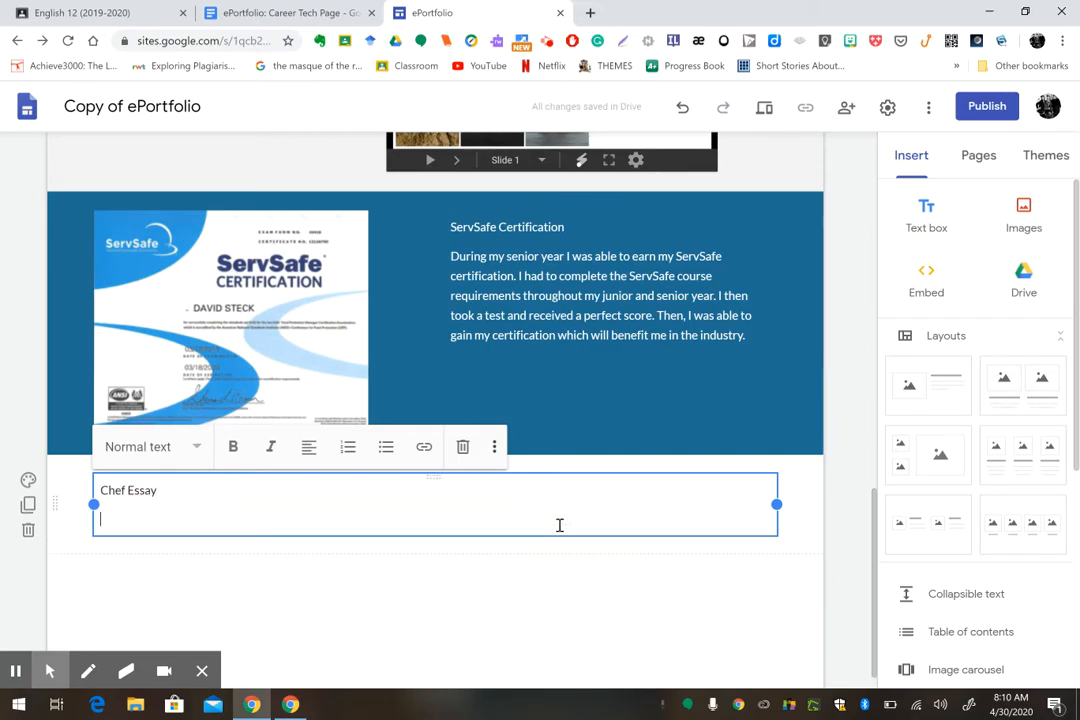
Step: Begin the Chef Essay description with "In my junior Culinary class we had to research the requirements of becoming a chef. Our paper"
type("In my ju")
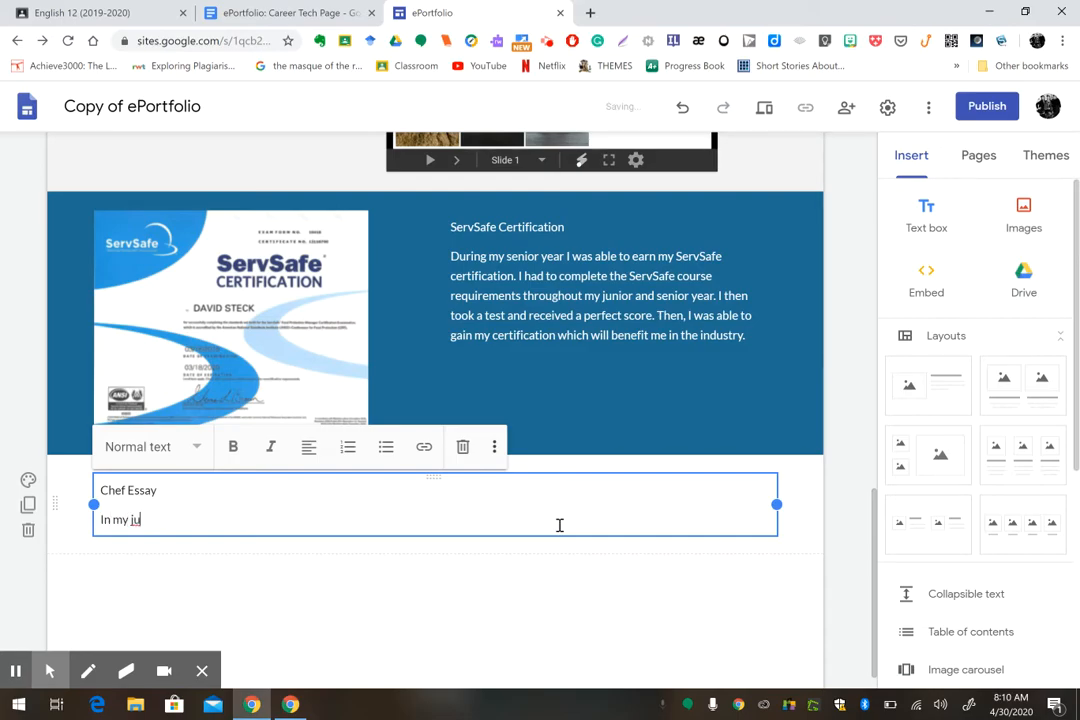
type("nior Culinary class we had")
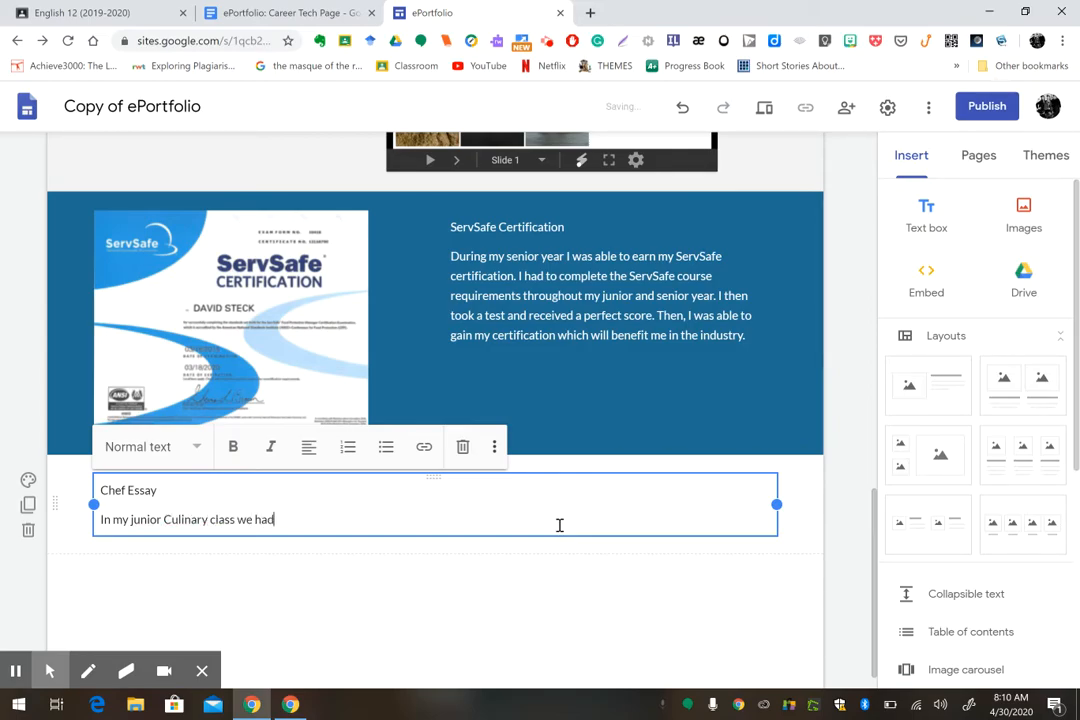
type(" to research the requirme")
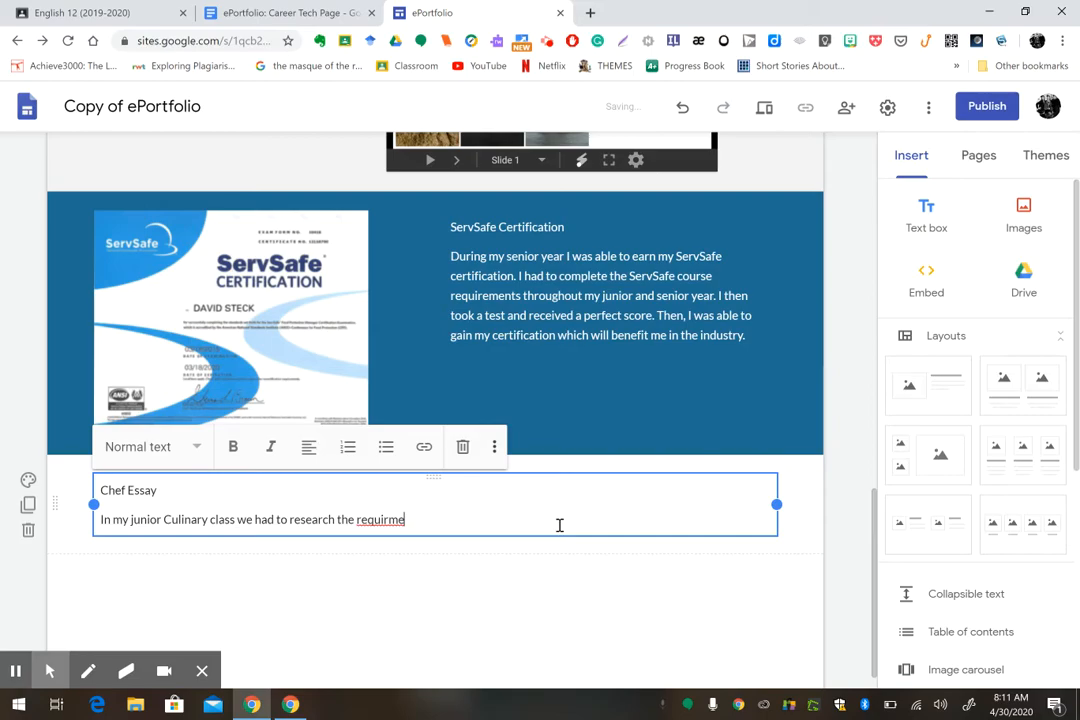
key("BackSpace")
key("BackSpace")
key("BackSpace")
type("rements of becoming a chef. Our pape")
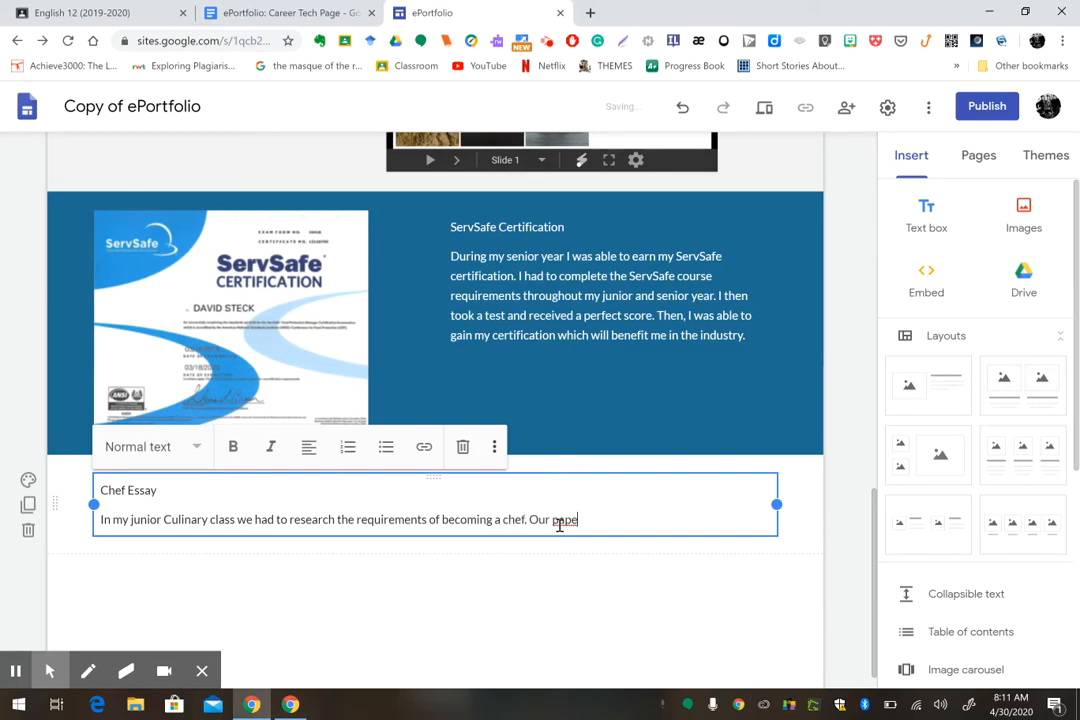
Step: Continue the Chef Essay description with "had to be two pages in length and cover all aspects of this career."
type("r had to be two pages in")
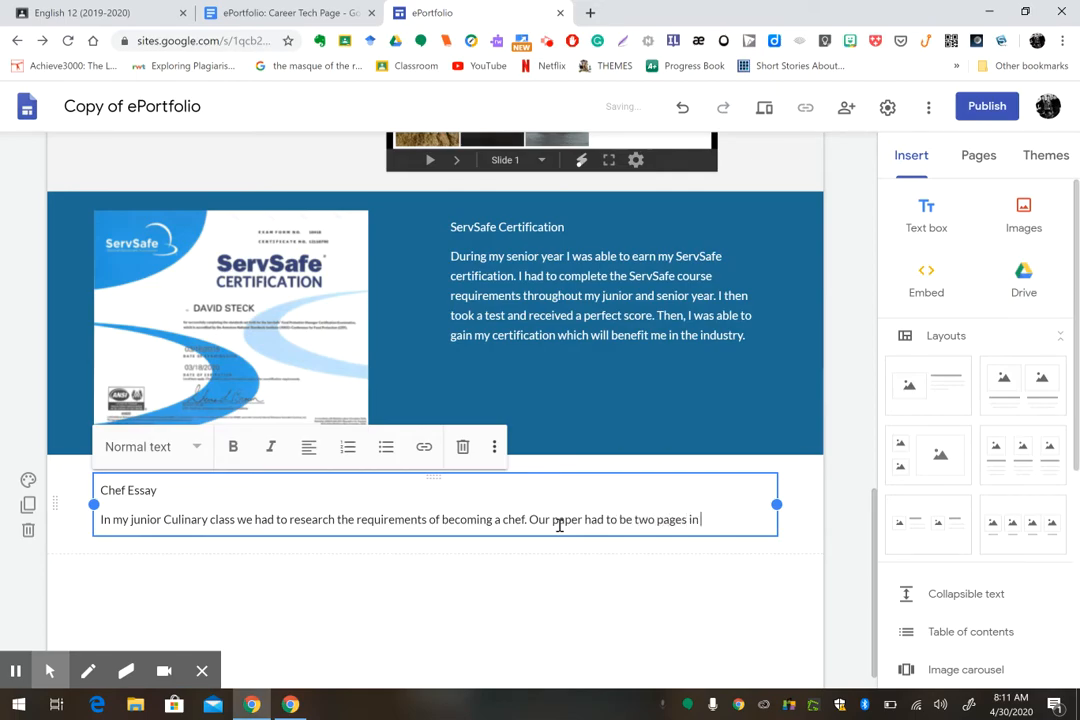
type(" length and cover")
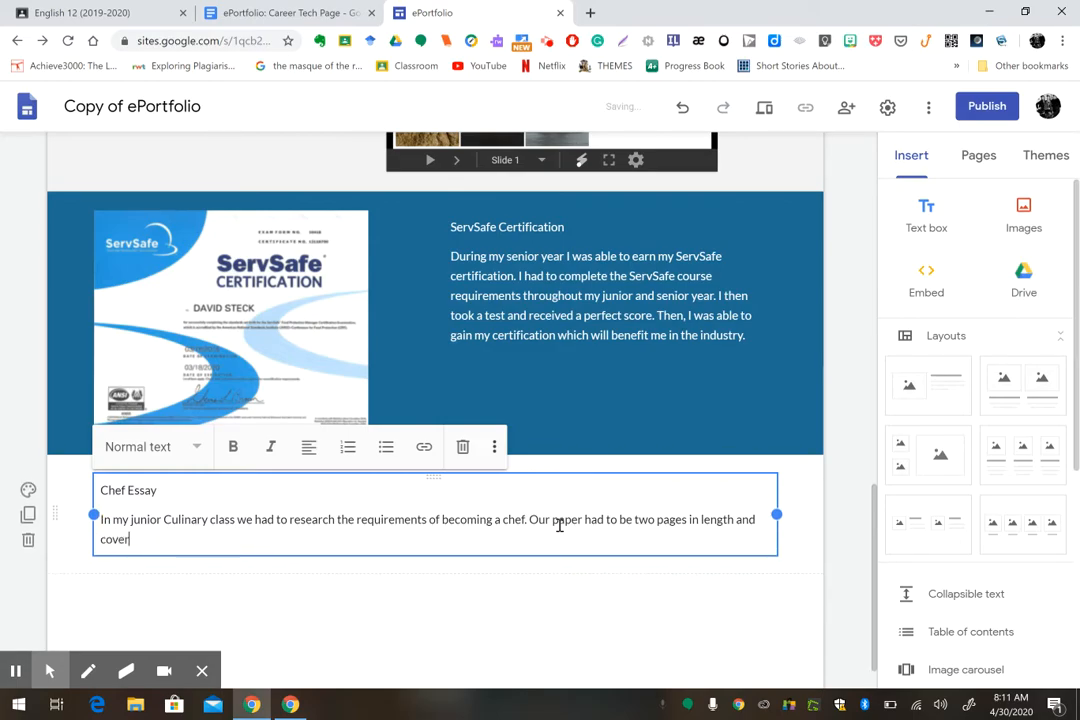
type(" all aspect")
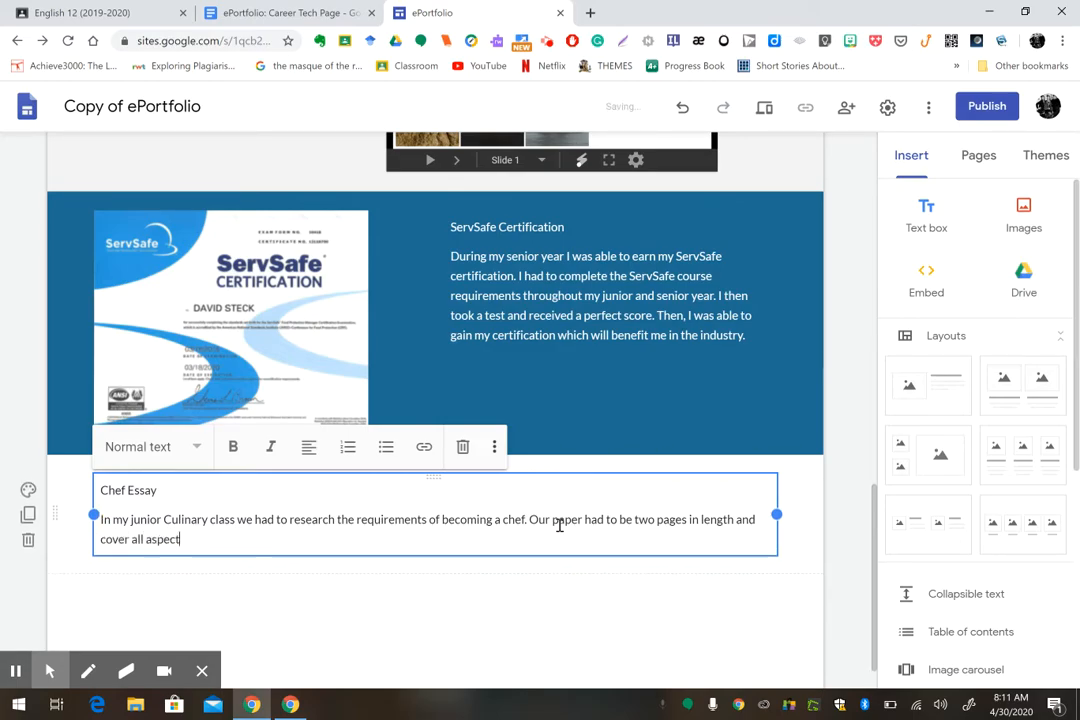
type("s of this career. I lean")
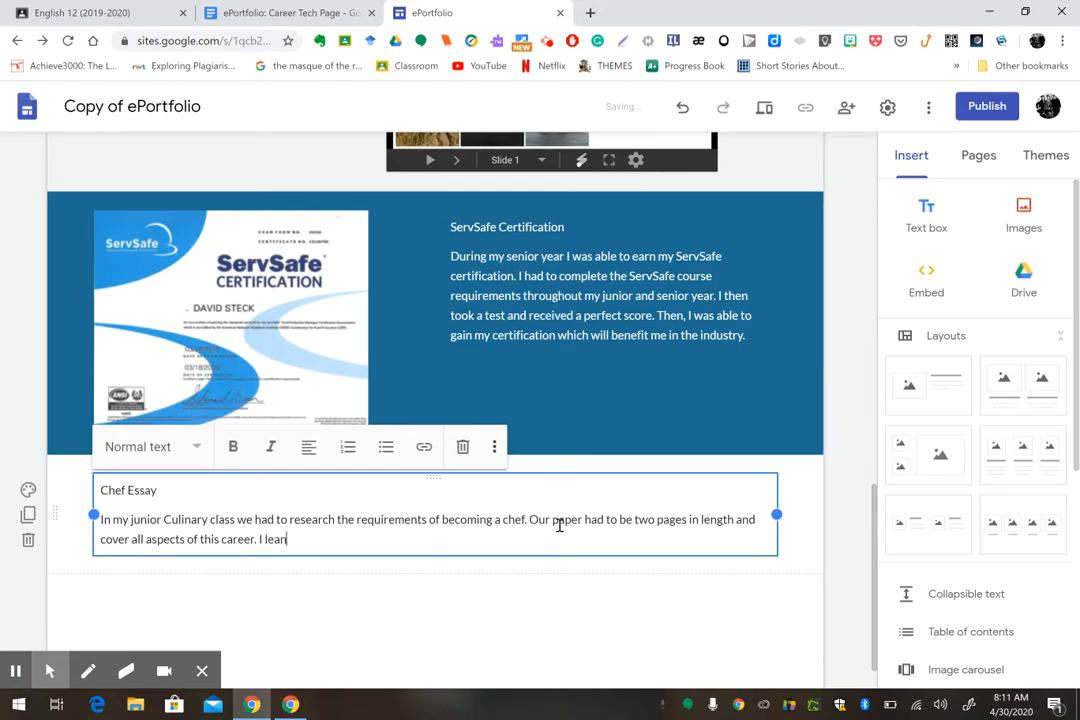
Step: Finish the Chef Essay description with "I learned a lot about my future and what it may look like."
key("BackSpace")
type("rned a lot about my future")
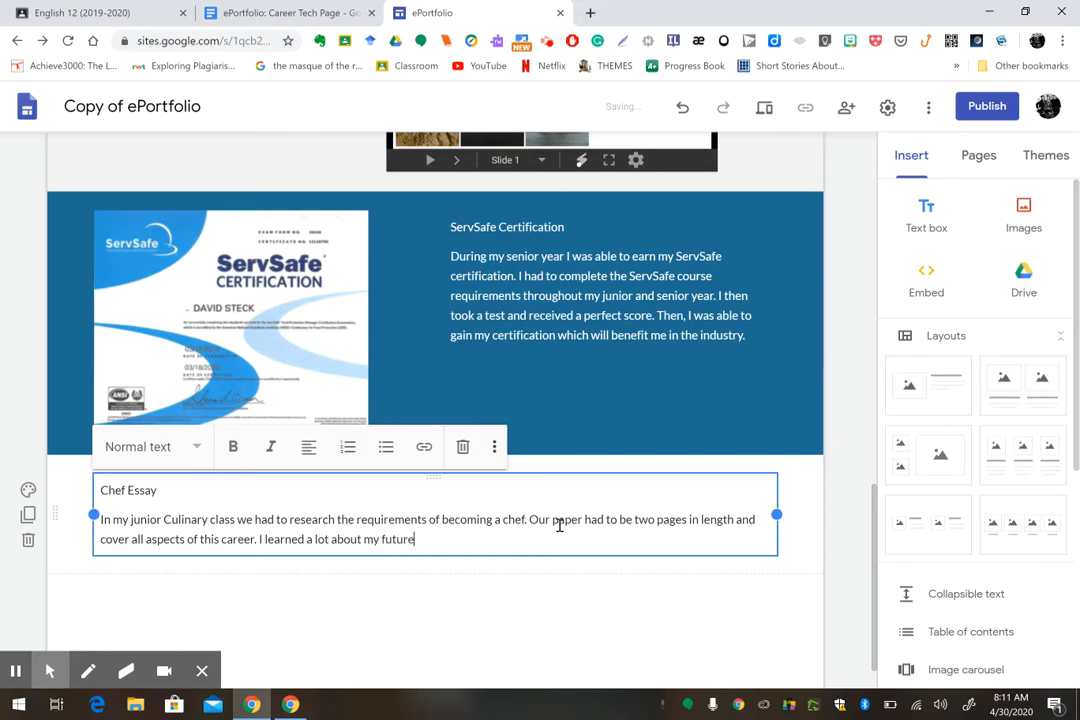
type(" and what ")
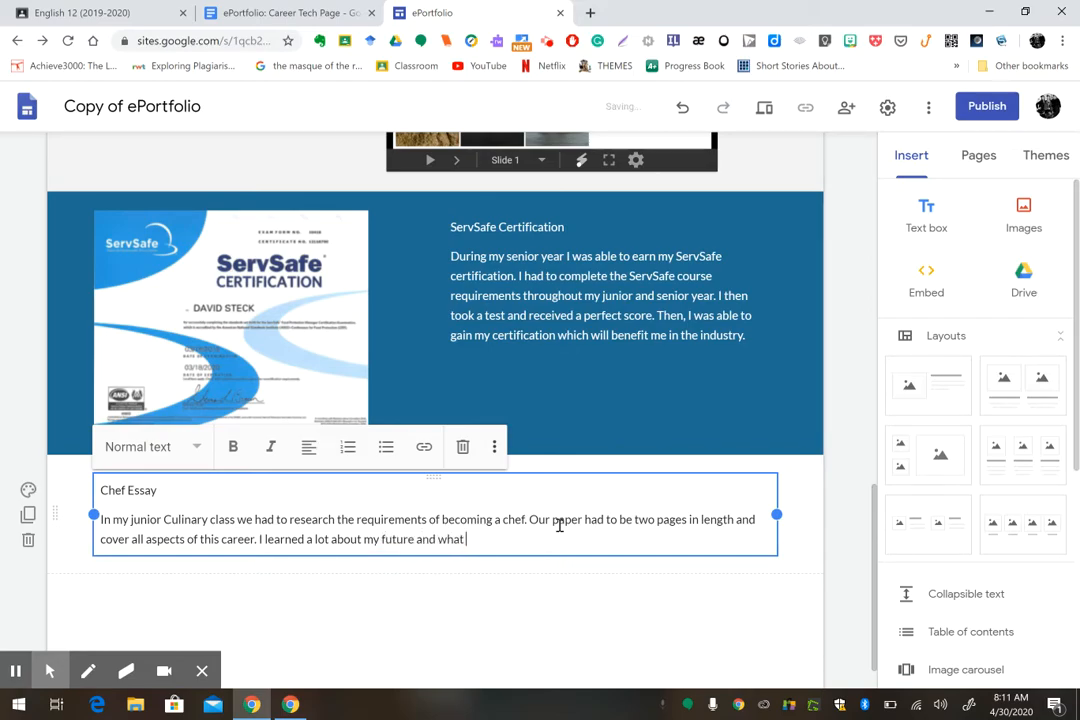
type("it may look like.")
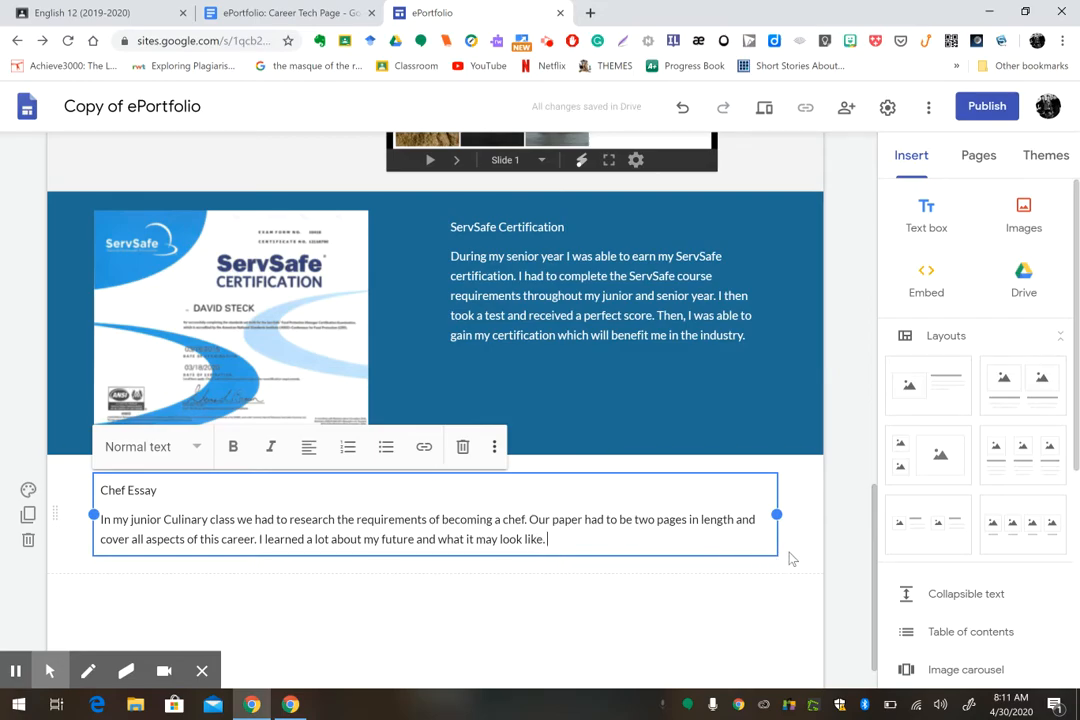
left_click(790, 557)
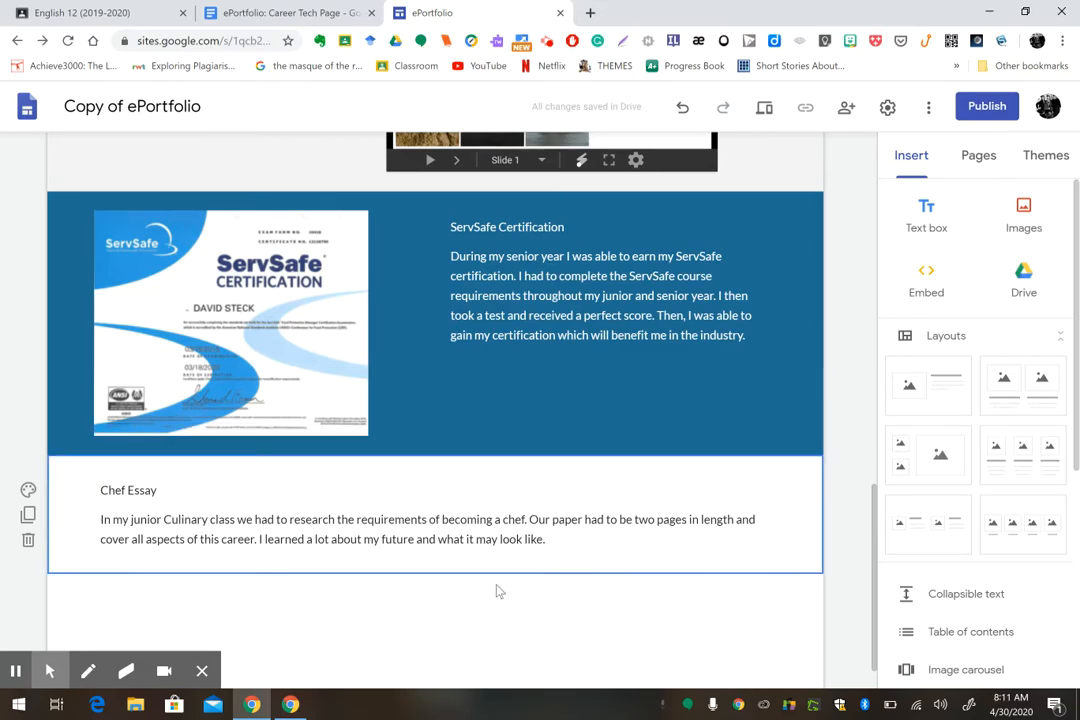
left_click(418, 597)
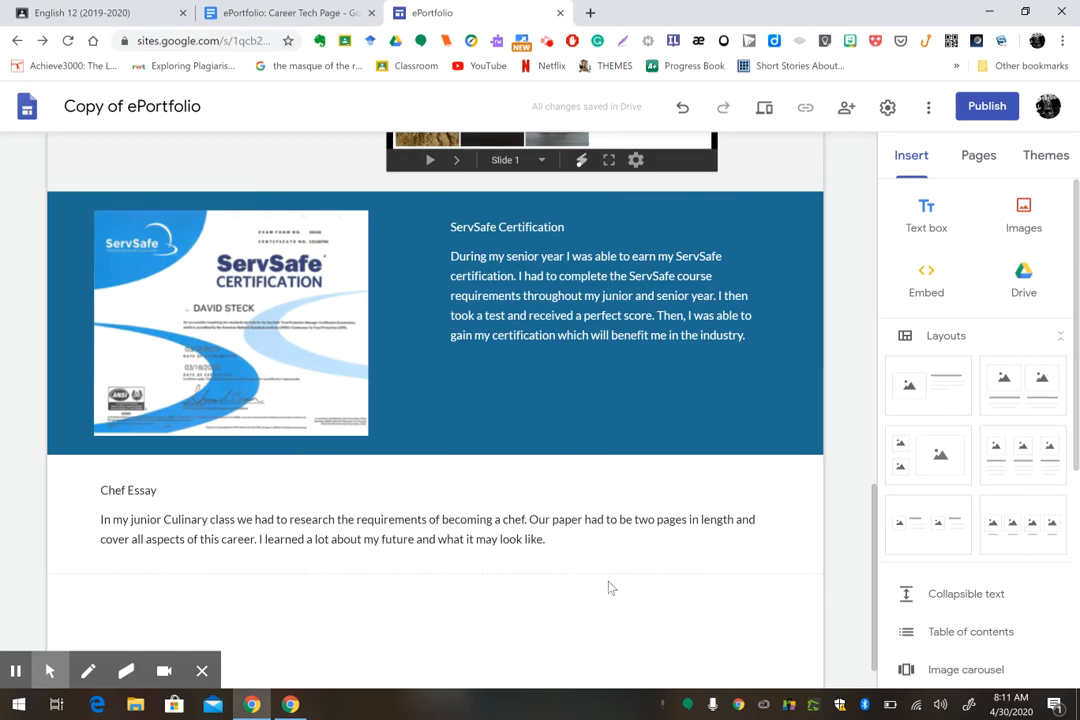
Step: Embed the Chef Report document below the Chef Essay text and extend its frame downward to fit the report's first paragraph
left_click(1076, 288)
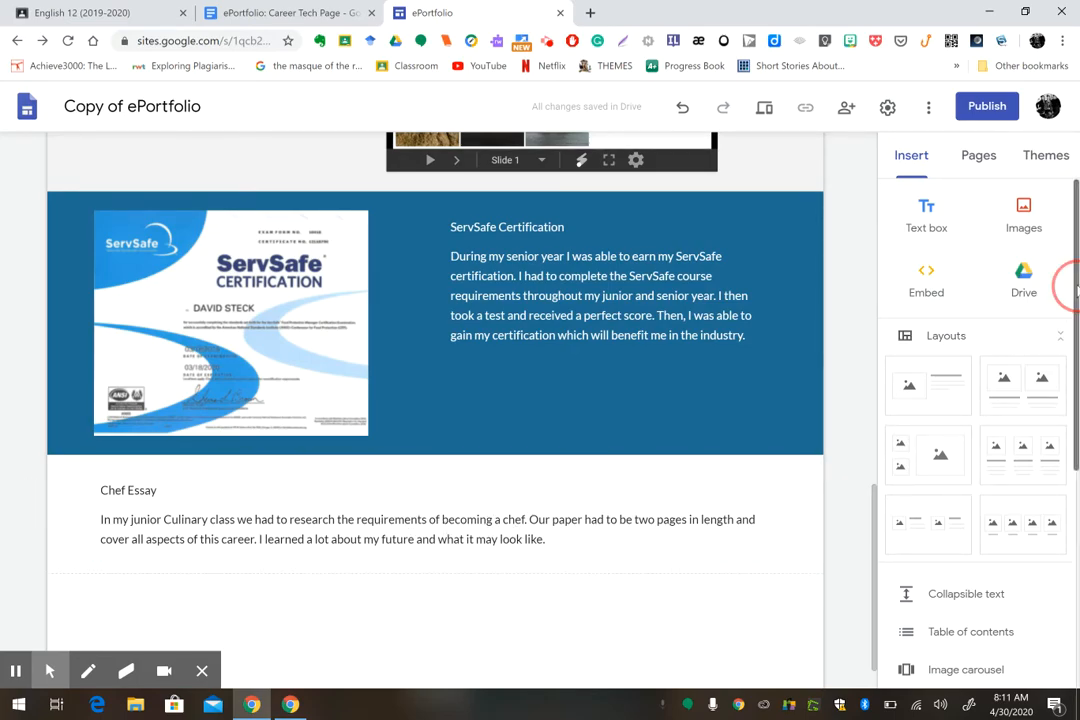
scroll(1068, 290, "down", 4)
left_click(930, 528)
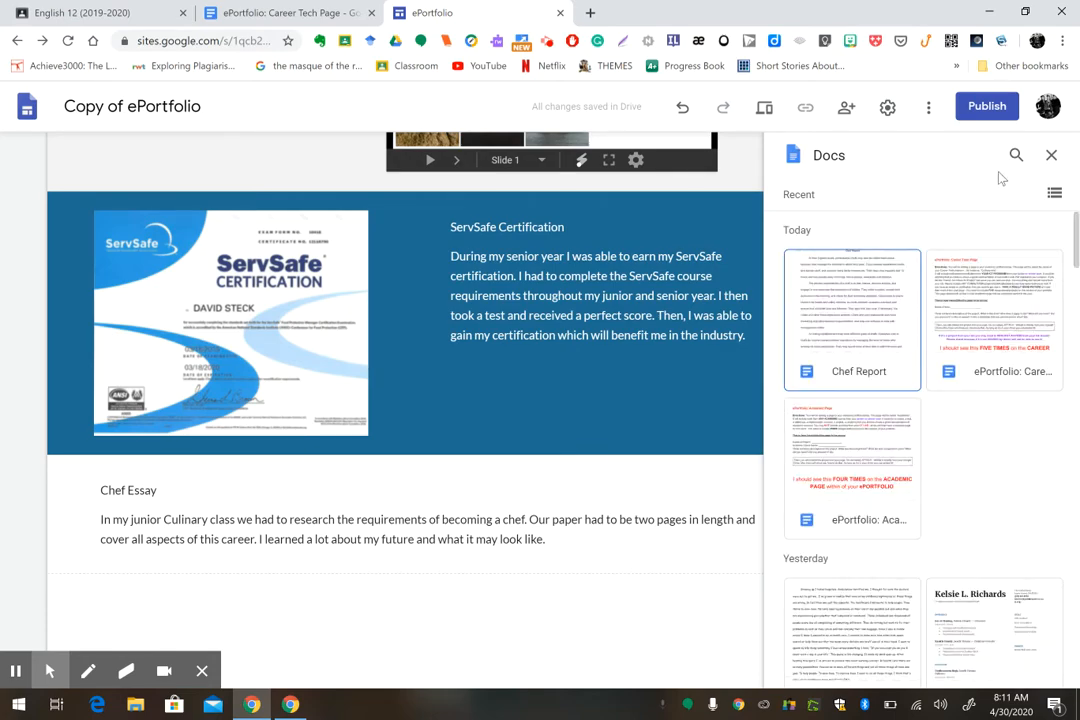
left_click(852, 314)
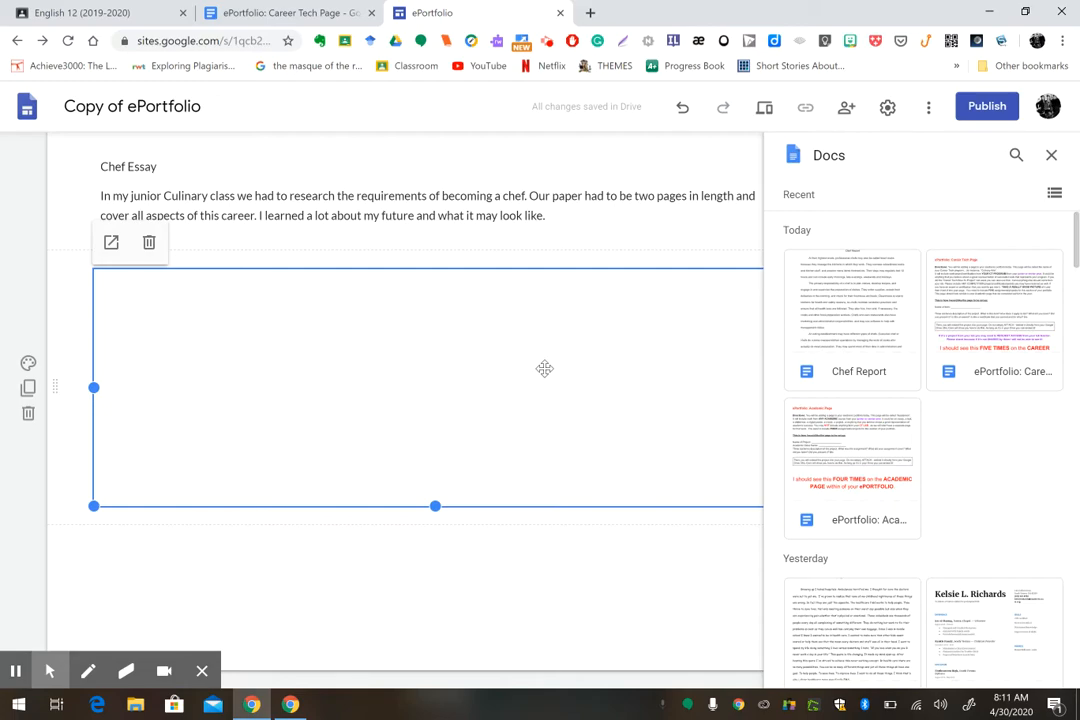
left_click(1051, 157)
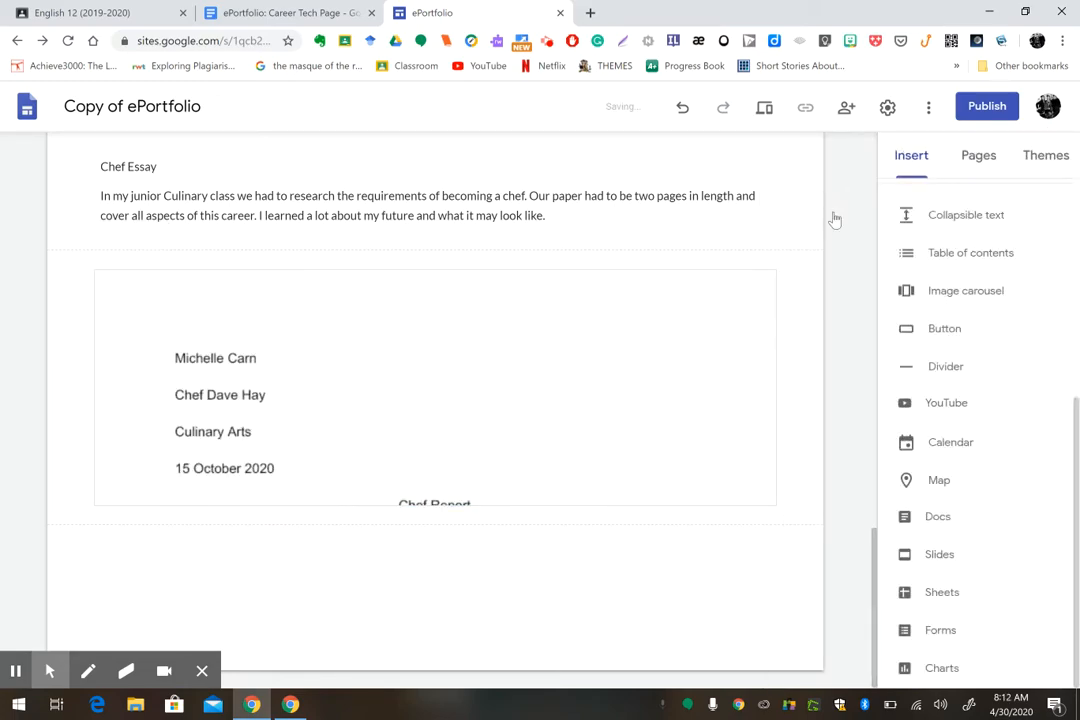
left_click(446, 477)
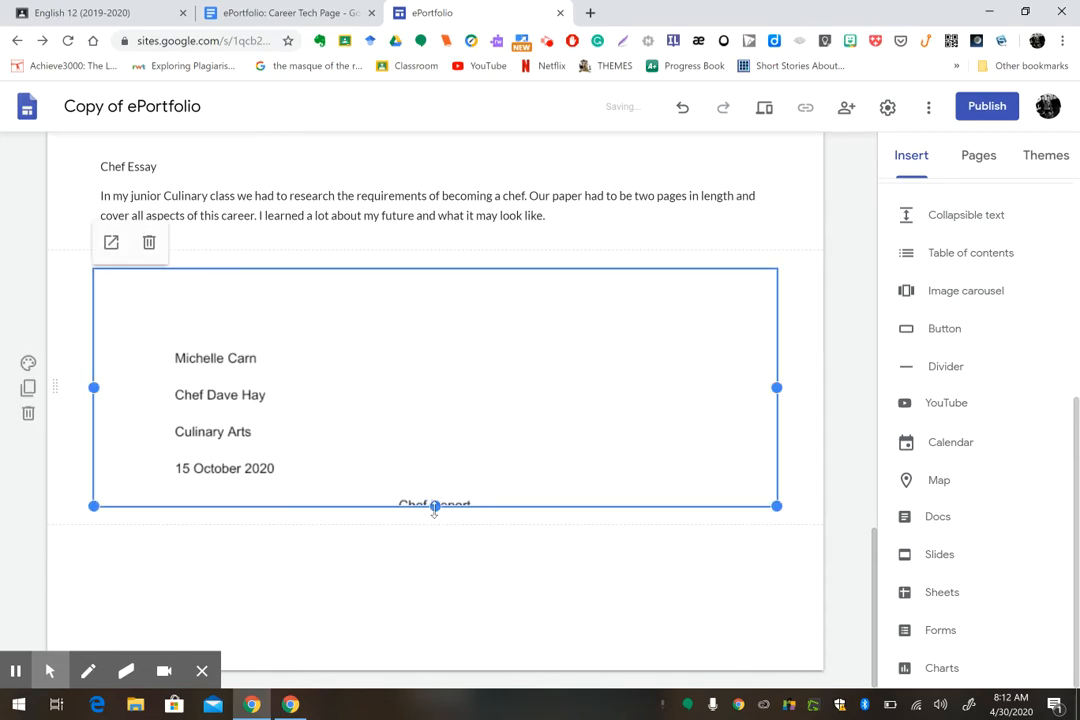
left_click_drag(435, 507, 441, 691)
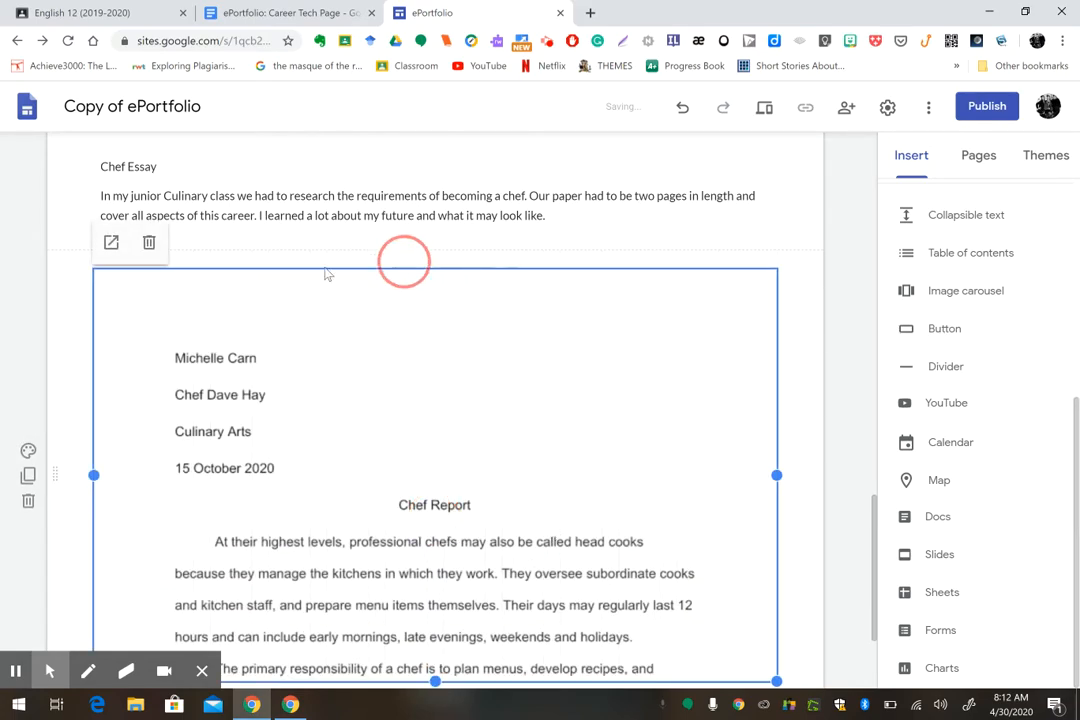
Step: Give both the Chef Essay text section and the embedded report section the light grey background style
left_click(840, 507)
left_click_drag(873, 511, 873, 471)
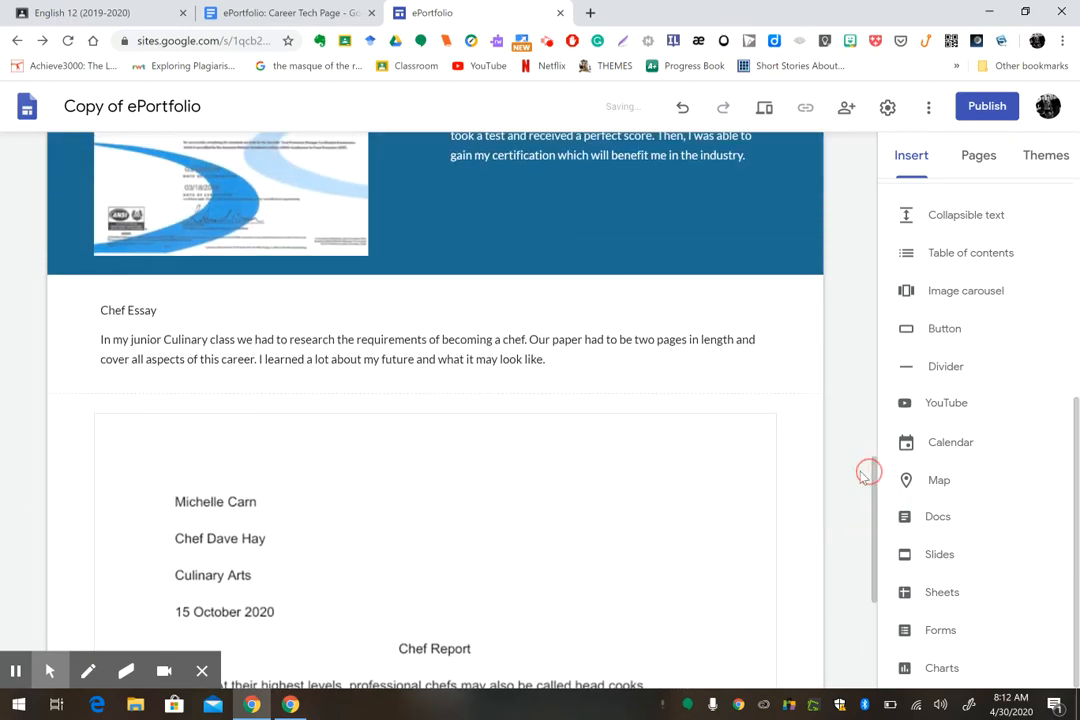
left_click(28, 310)
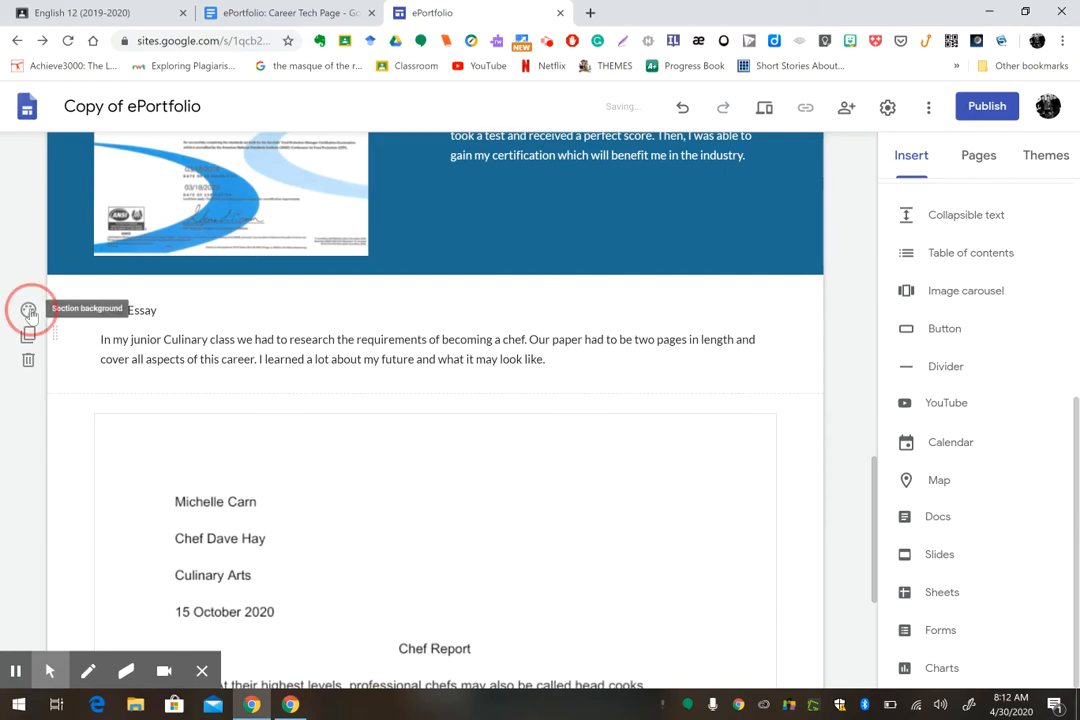
left_click(90, 373)
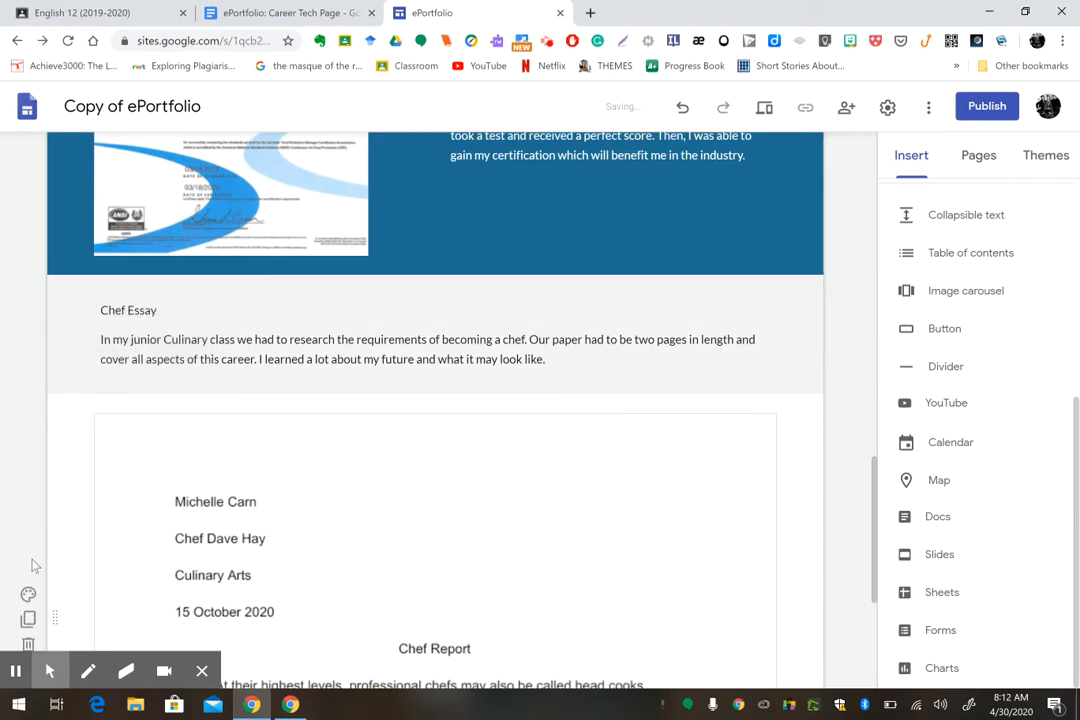
left_click(29, 596)
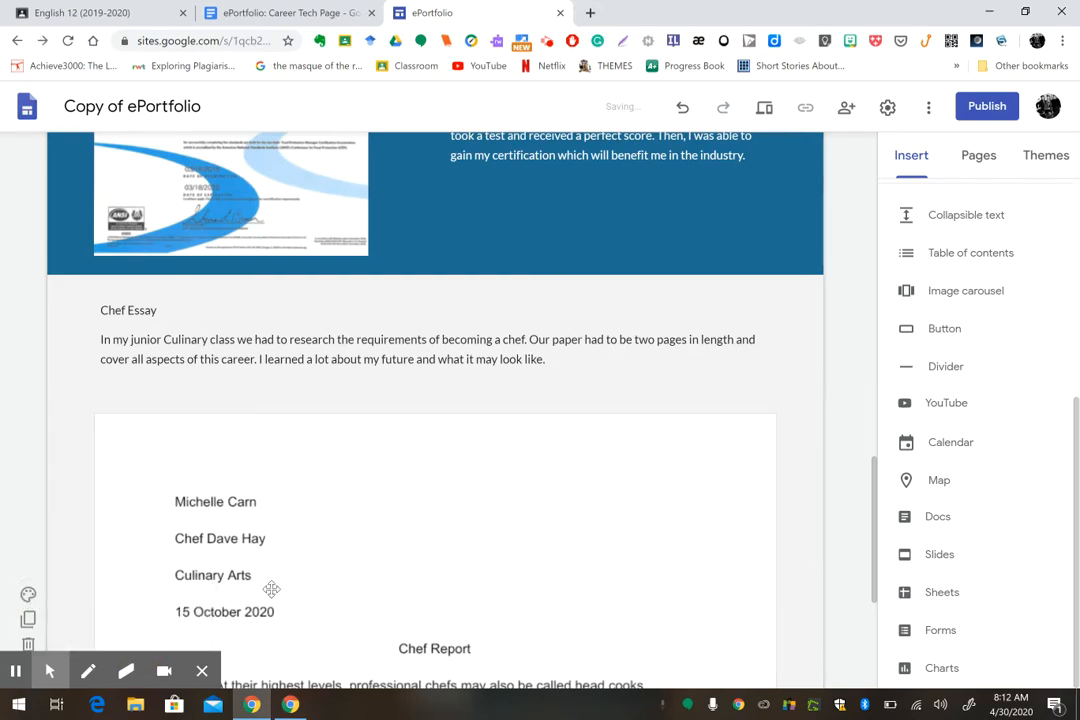
Step: Add a new text box below the embedded Chef Report and title it "Famous Chocolate Chip Cookie Recipe"
left_click_drag(876, 468, 899, 622)
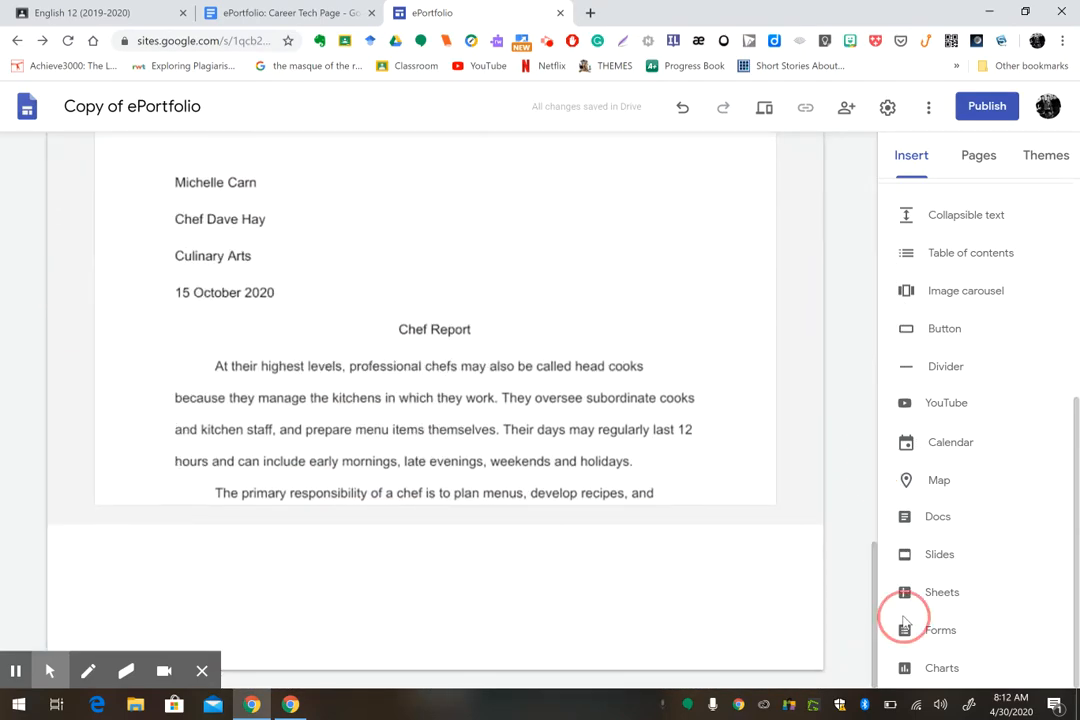
left_click(614, 563)
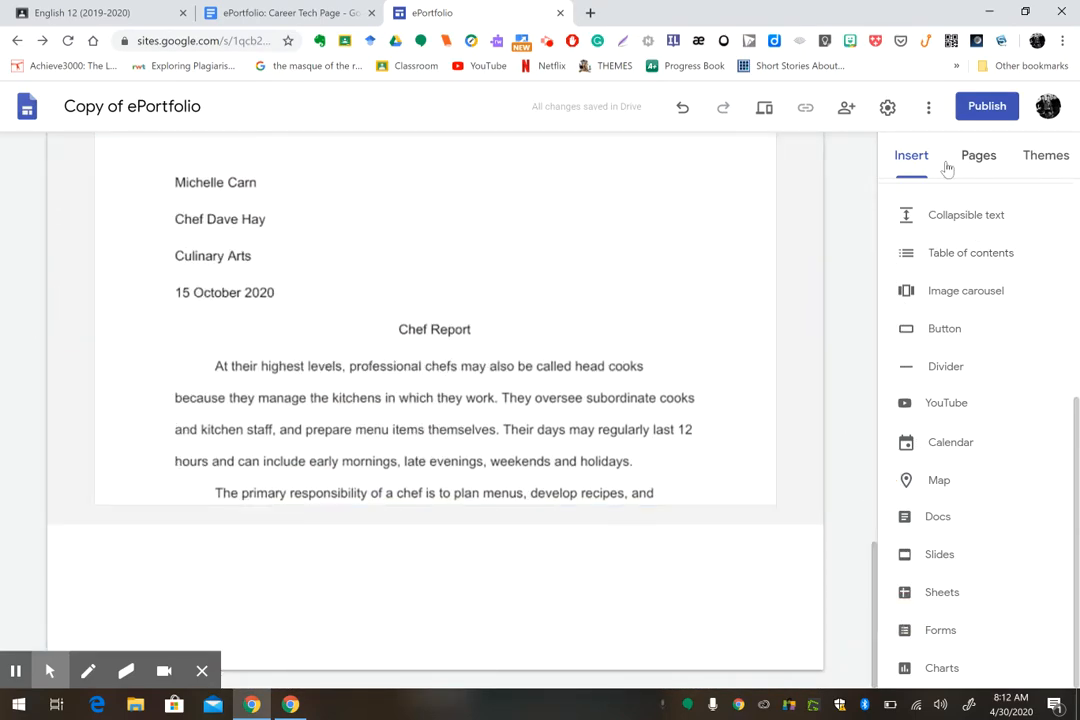
left_click_drag(1077, 455, 1068, 449)
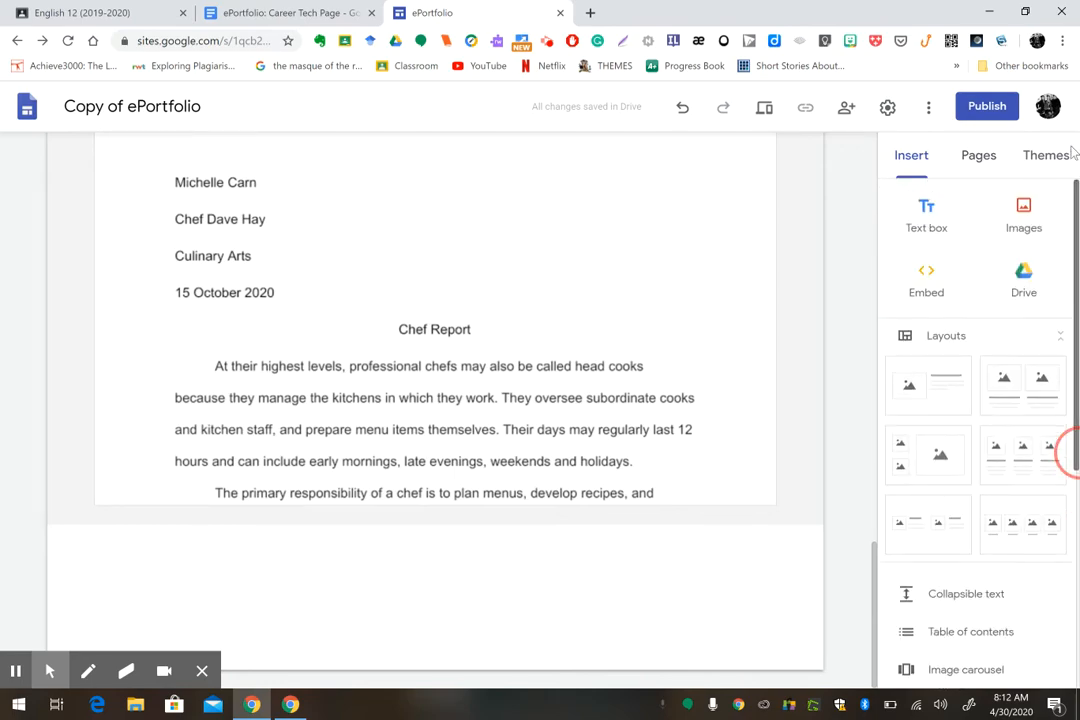
left_click(936, 213)
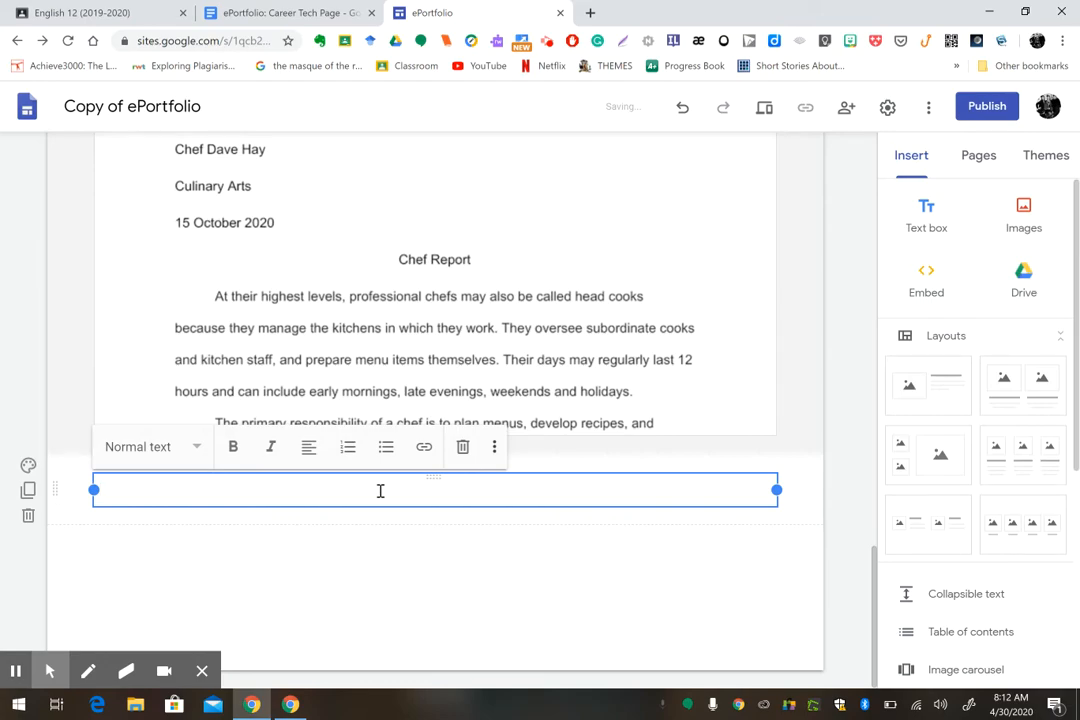
type("Famous Chhocolate ")
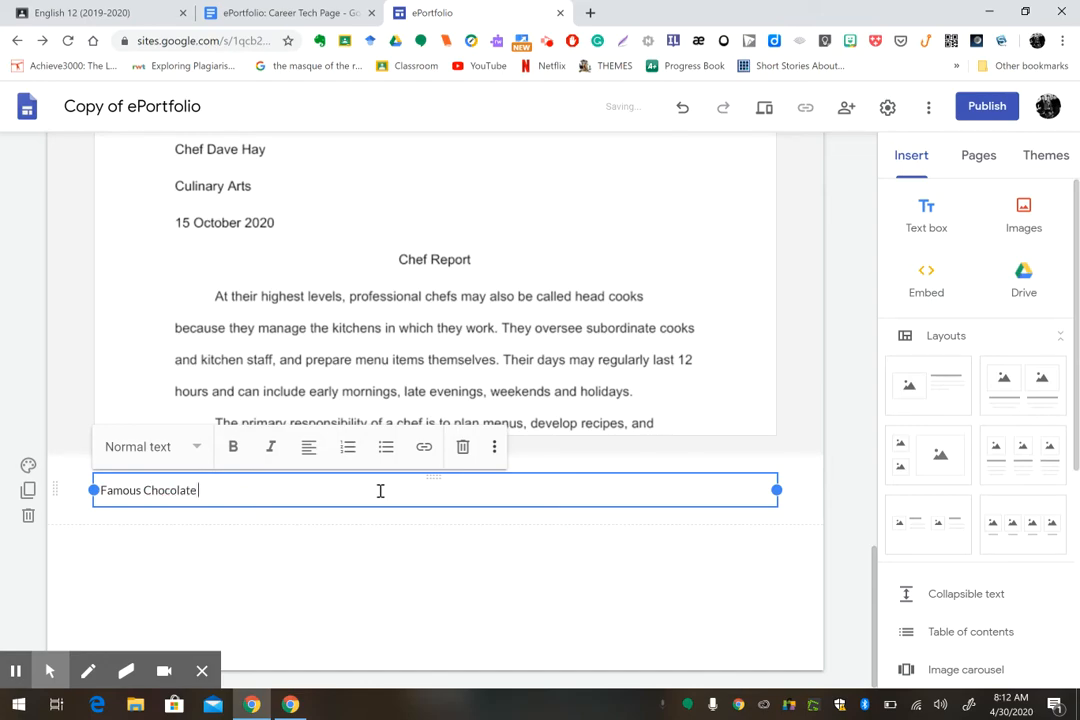
type("Chip Cookie REc")
type("ecipe")
key("Return")
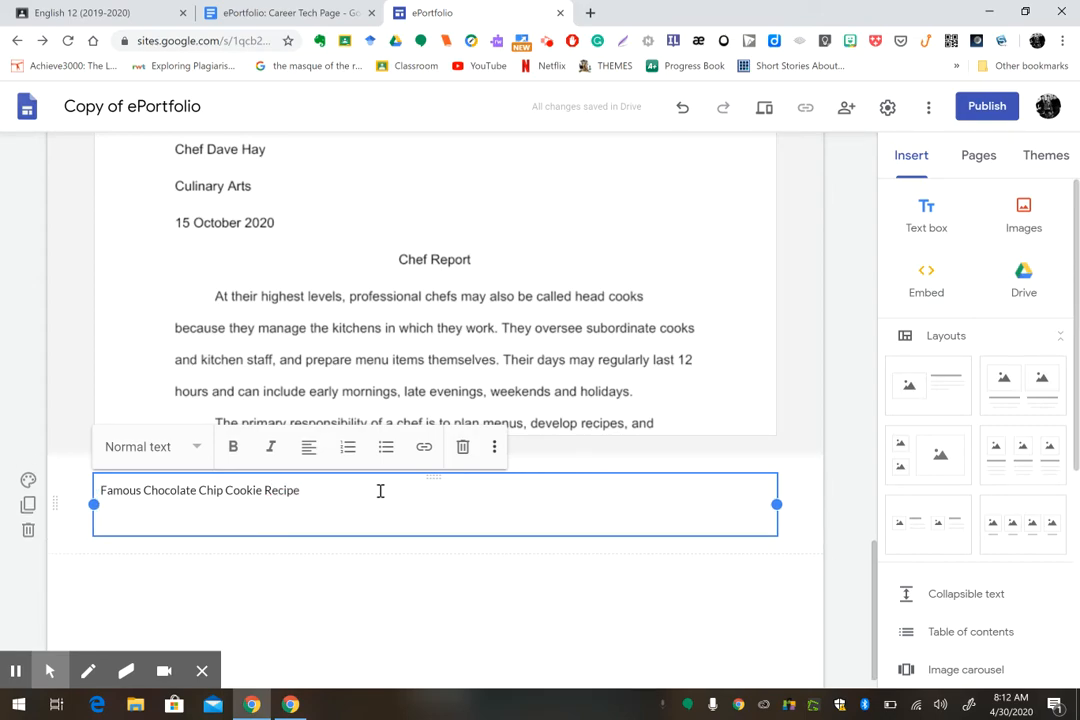
Step: Begin the recipe description with "I had to make these chocolate chip cookies multiple times within our school restaurant called the "Jaguar Room""
type("I had to make these chocoloate")
key("BackSpace")
key("BackSpace")
key("BackSpace")
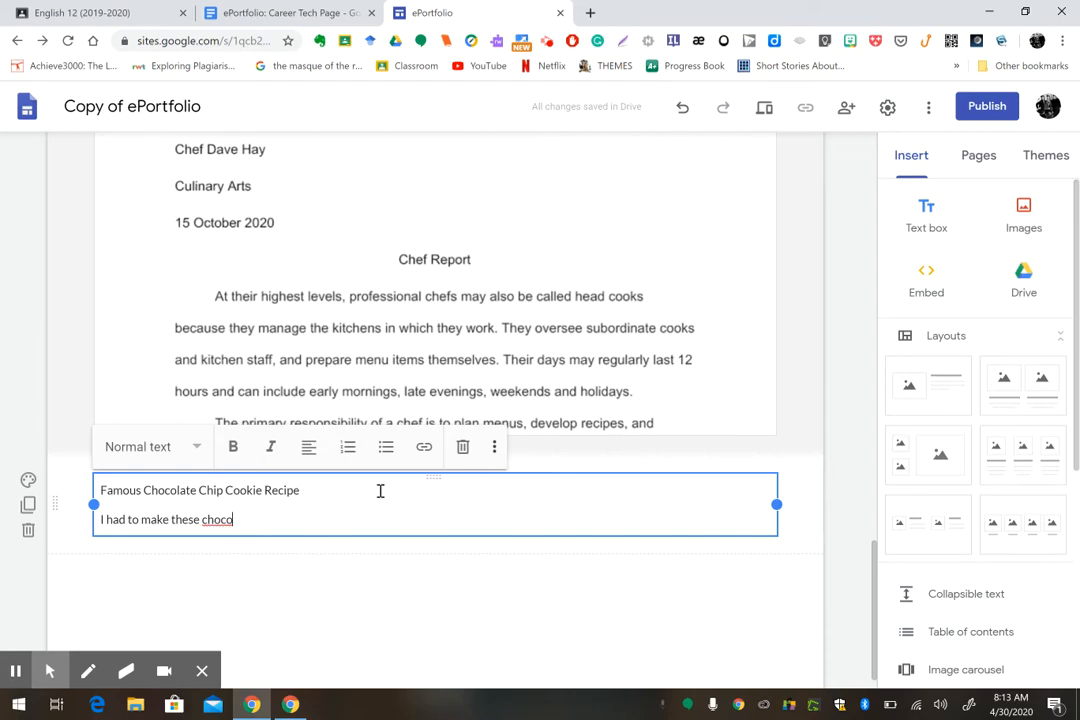
type("late chip")
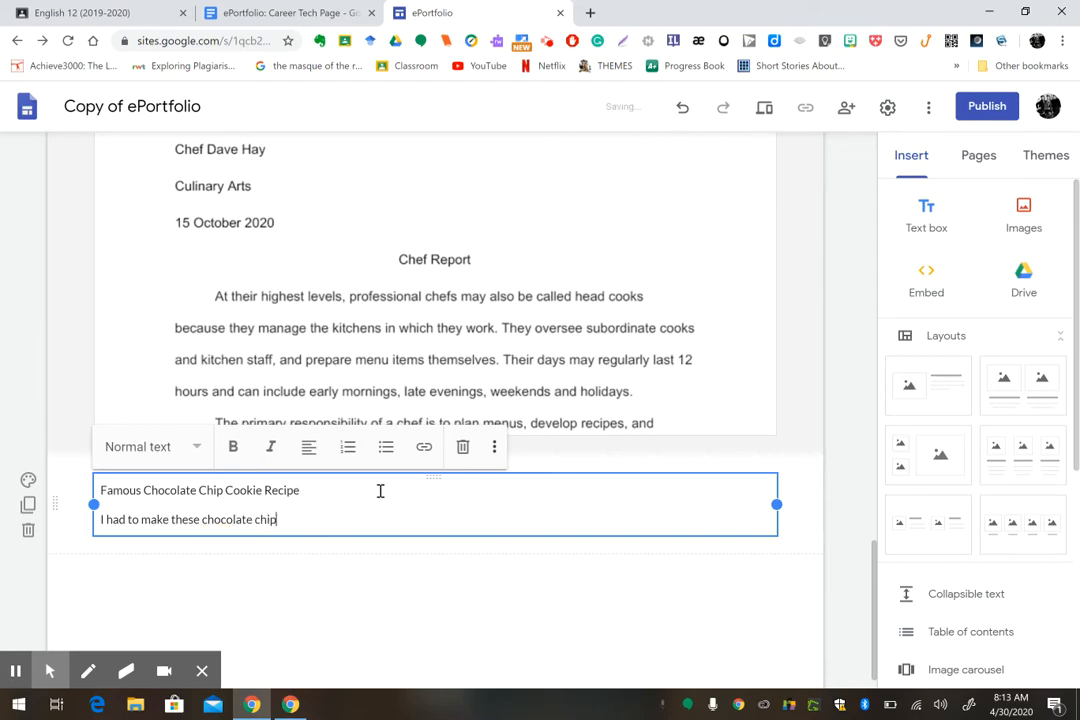
type(" cookies")
type(" multiple times ")
type("within our sch")
type("ool r")
type("estaura")
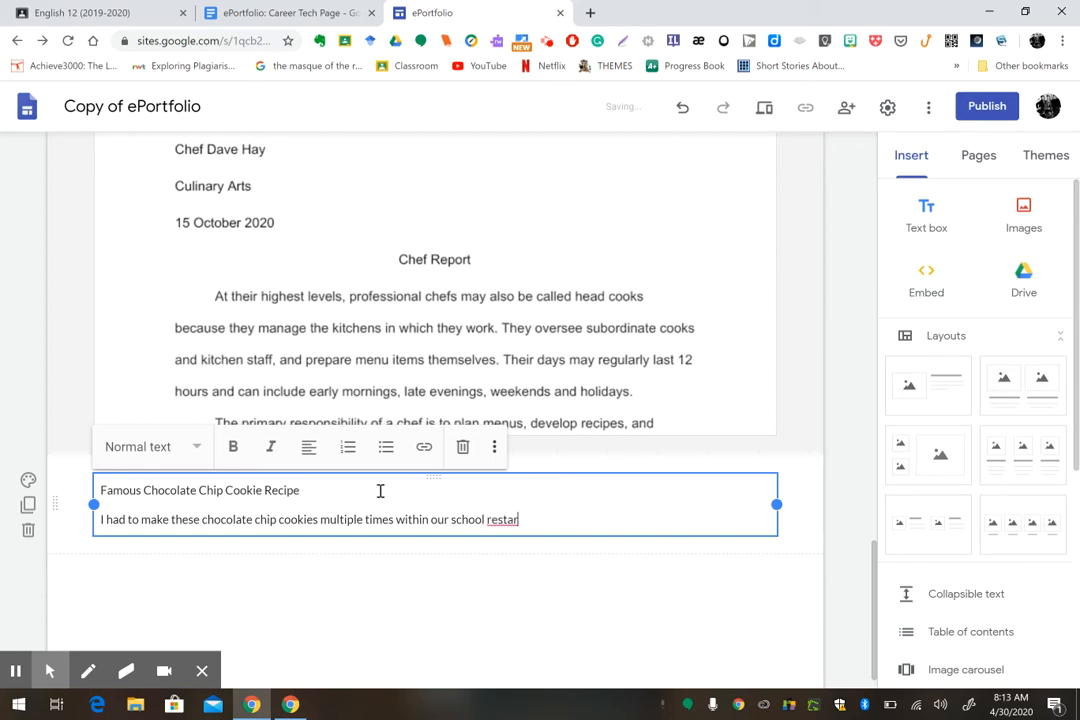
type("nt called teh")
key("BackSpace")
key("BackSpace")
type("he \"Jaguar Room\"")
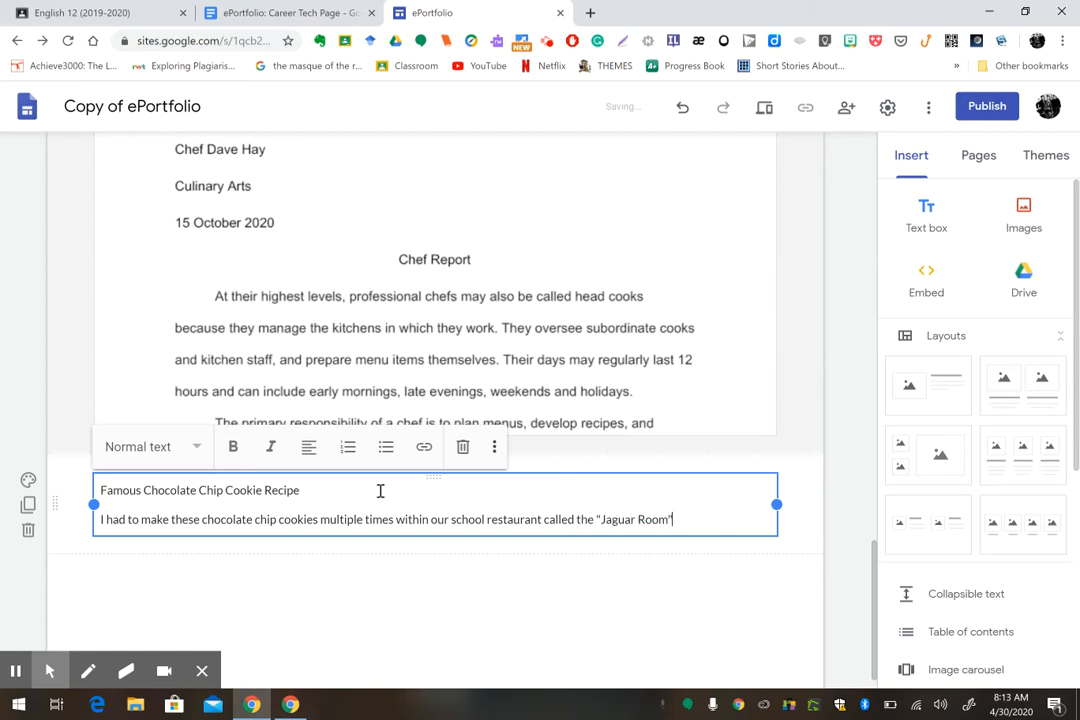
Step: Complete the description with "People from all over the community constantly requested our cookies. They are by far the best chocolate chip cookies you will ever eat!"
type(". People from all over the community ")
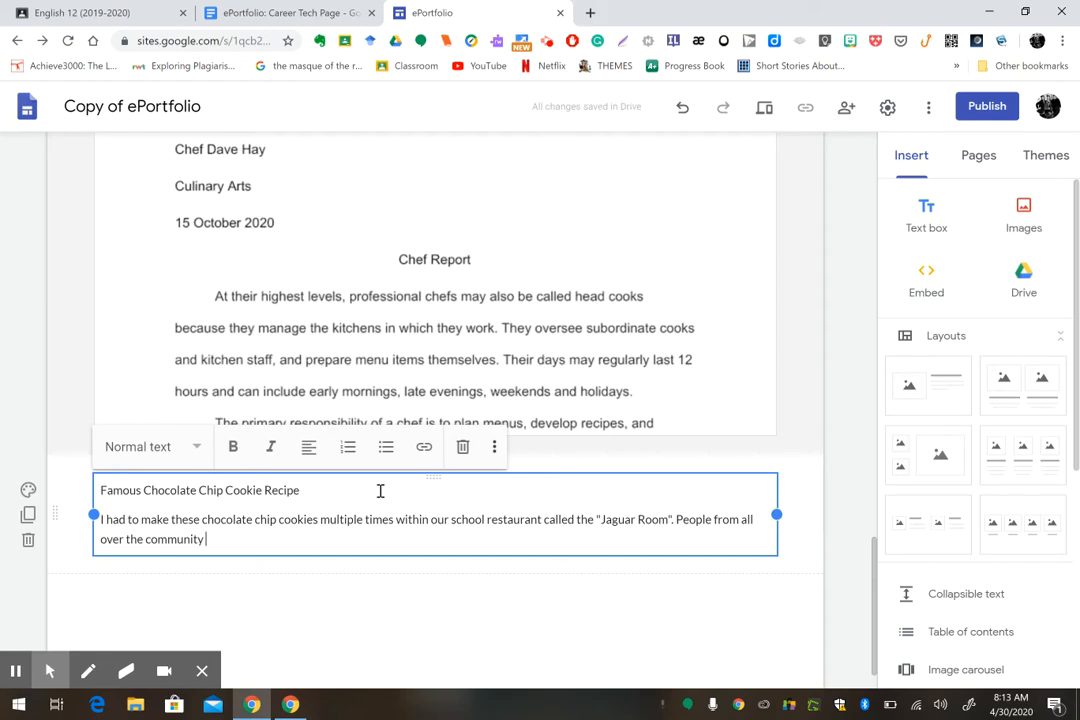
type("constantly requested our cook")
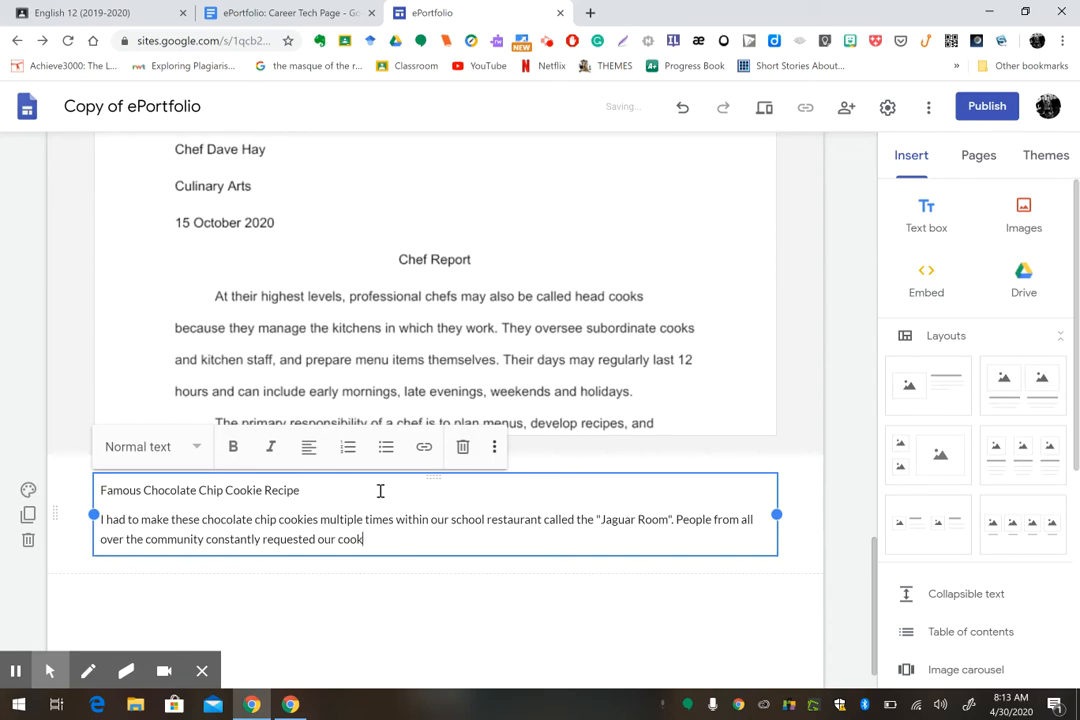
type("ies. They")
type(" are")
type(" by")
type(" far teh")
type("he best choc")
type("oloa")
type("ate chip cookies you will ever eat!")
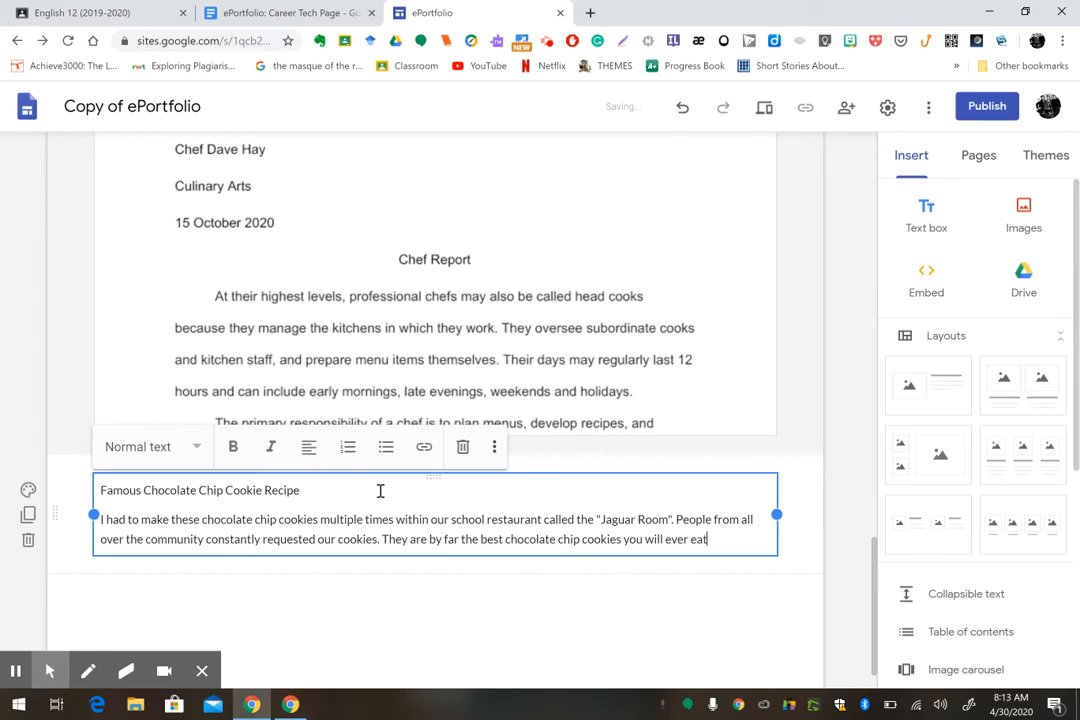
left_click(499, 606)
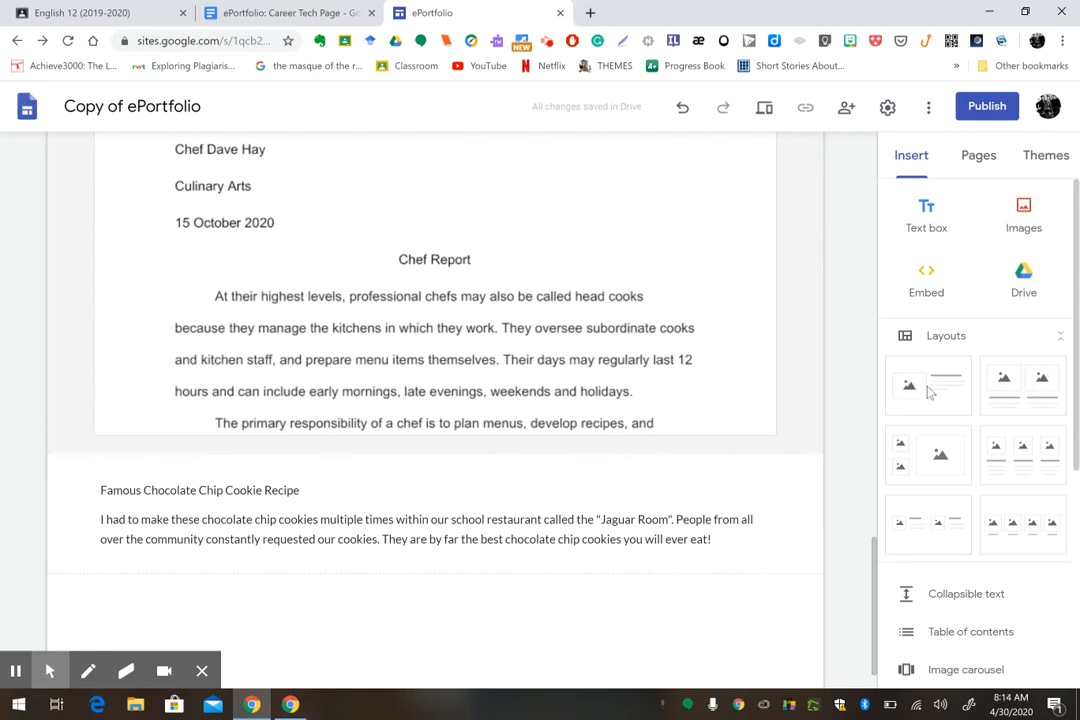
Step: Upload the image "cookie recipe.jpg" from the Desktop into a new section below the cookie recipe description
left_click(1022, 217)
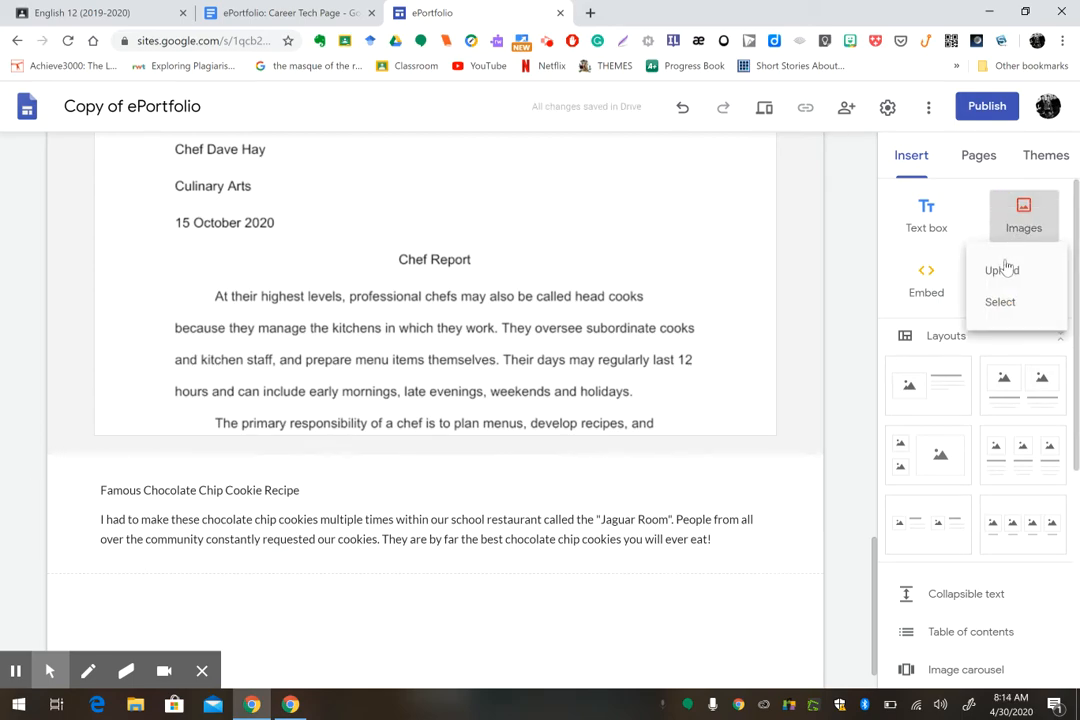
left_click(1003, 272)
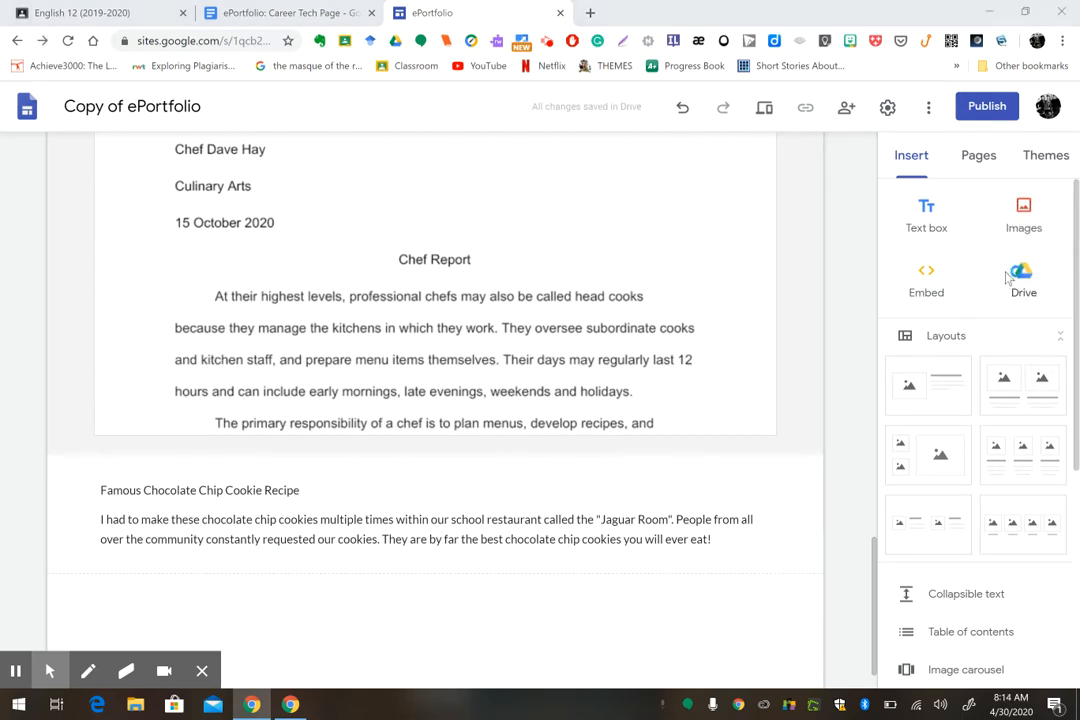
mouse_move(483, 120)
left_mouse_down()
mouse_move(478, 255)
mouse_move(480, 128)
left_mouse_up()
left_click(407, 212)
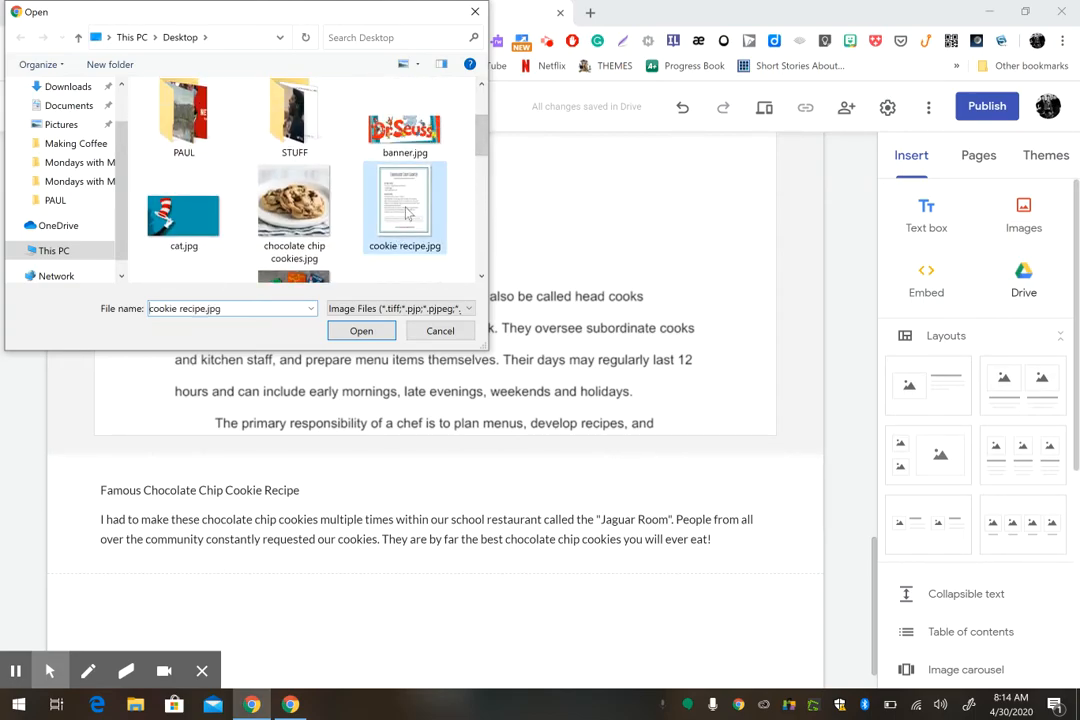
double_click(407, 212)
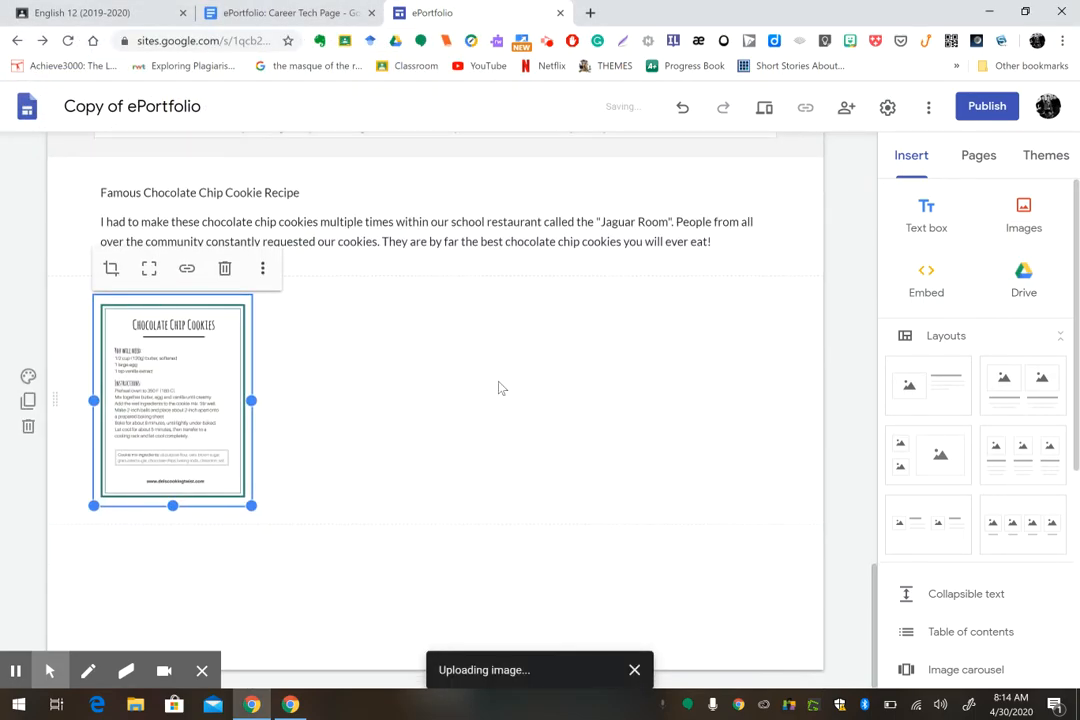
left_click(428, 404)
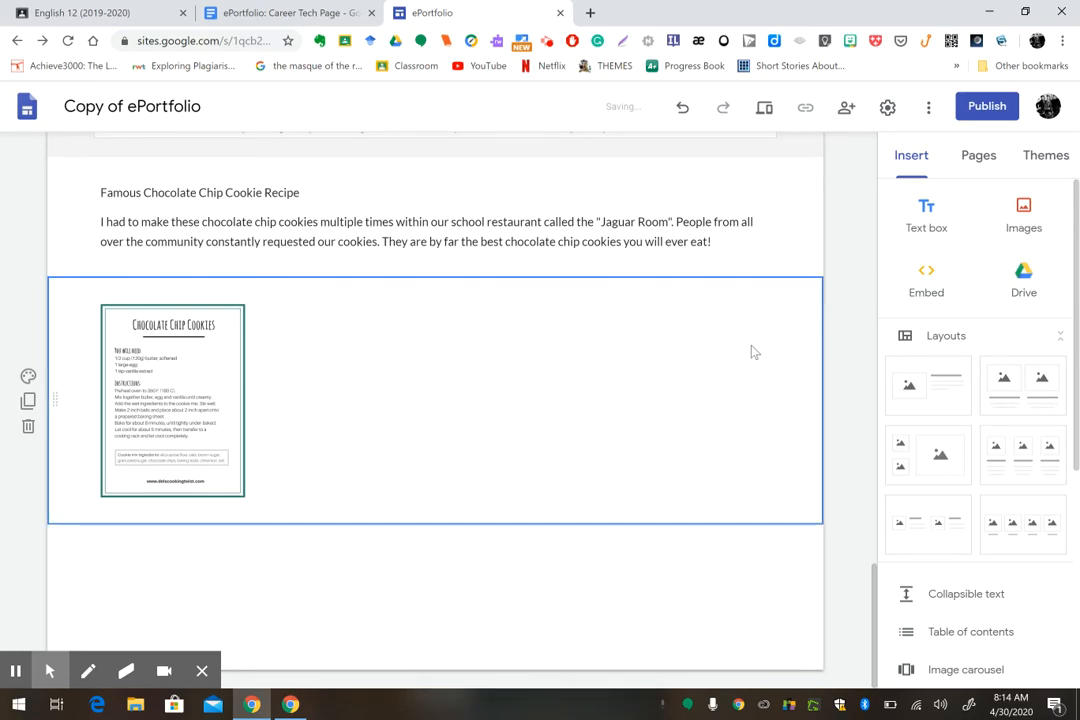
left_click(393, 579)
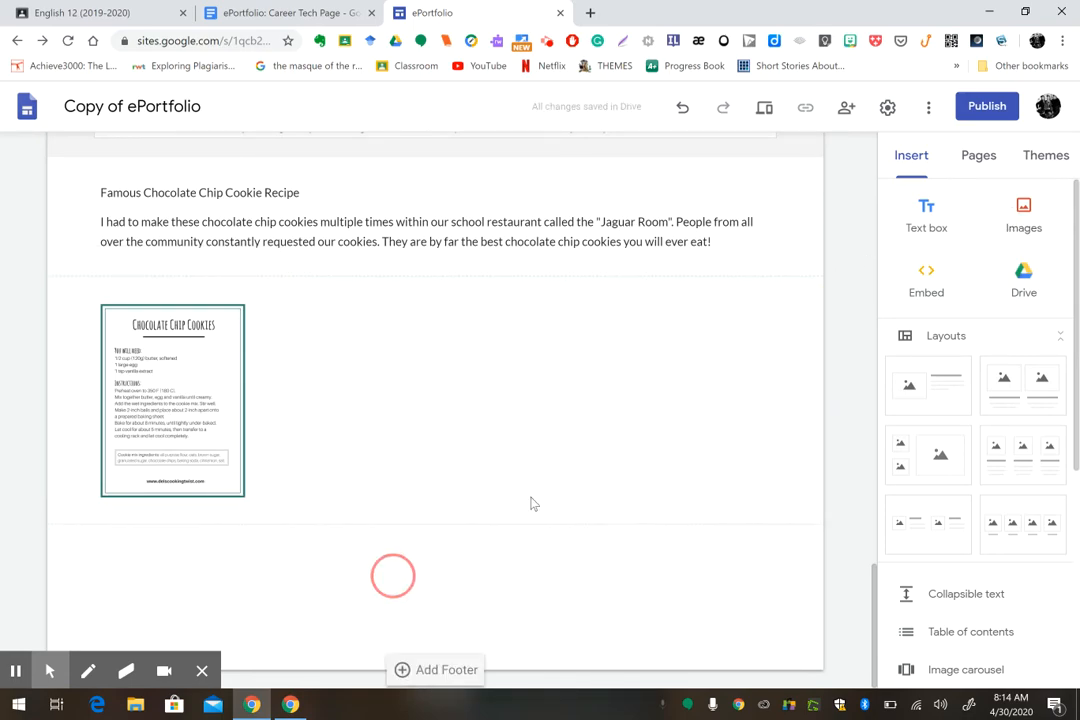
Step: Upload "chocolate chip cookies.jpg" from the Desktop and place the photo beside the recipe image, leaving a gap between them
left_click(1020, 218)
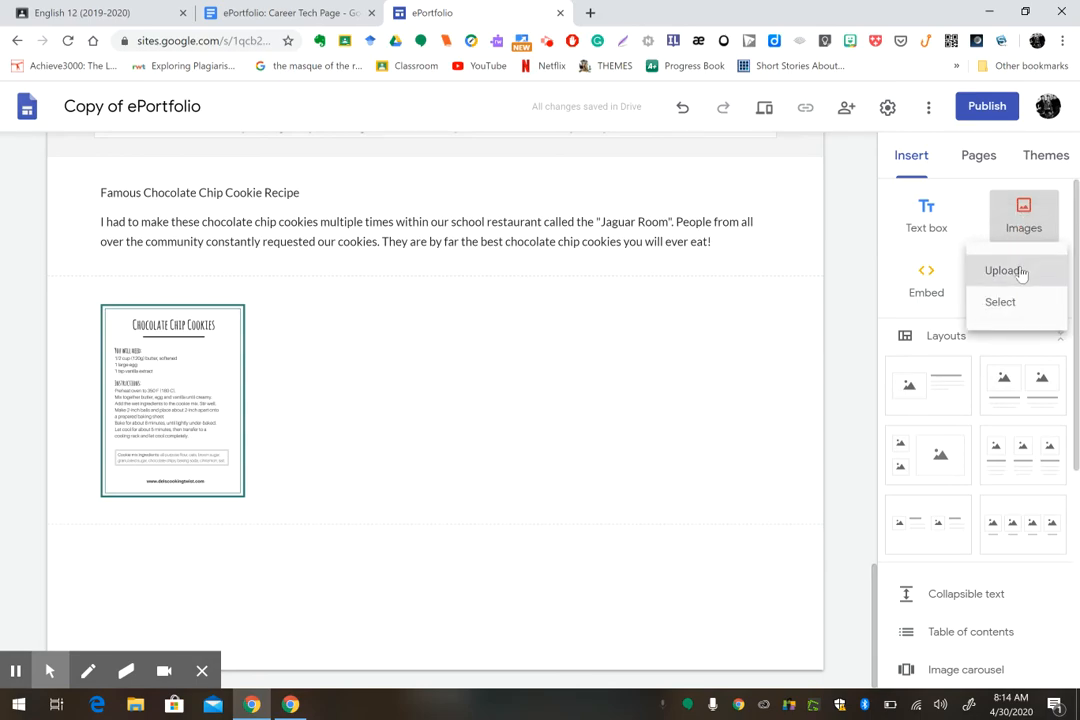
left_click(990, 264)
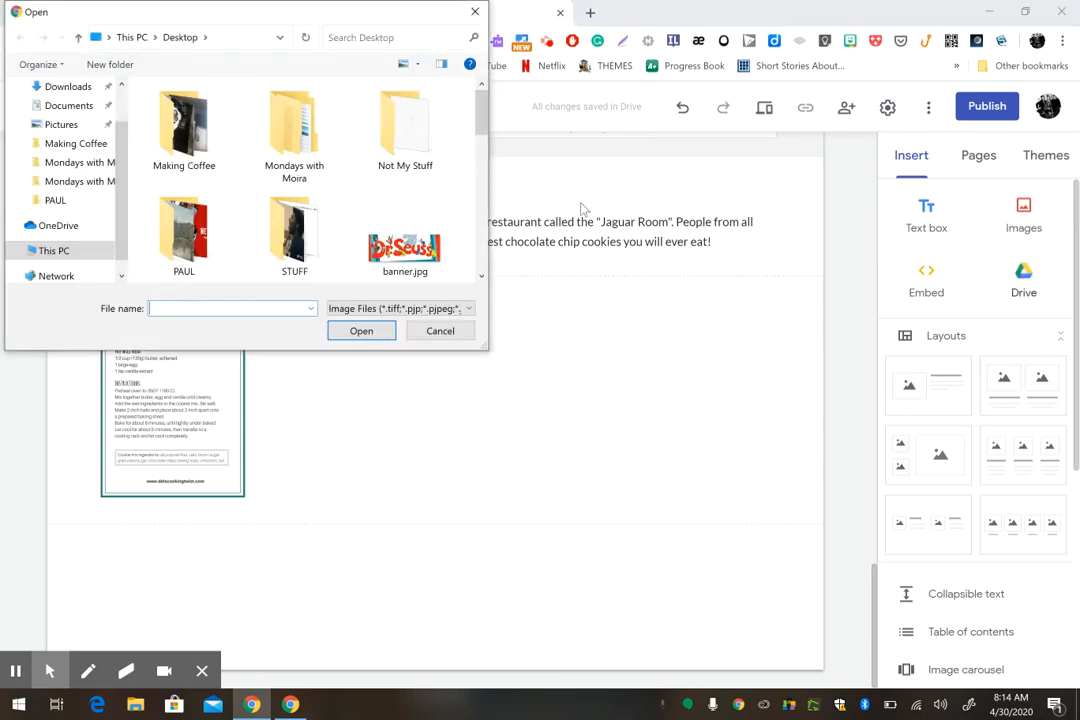
mouse_move(482, 126)
left_mouse_down()
mouse_move(479, 228)
mouse_move(481, 140)
left_mouse_up()
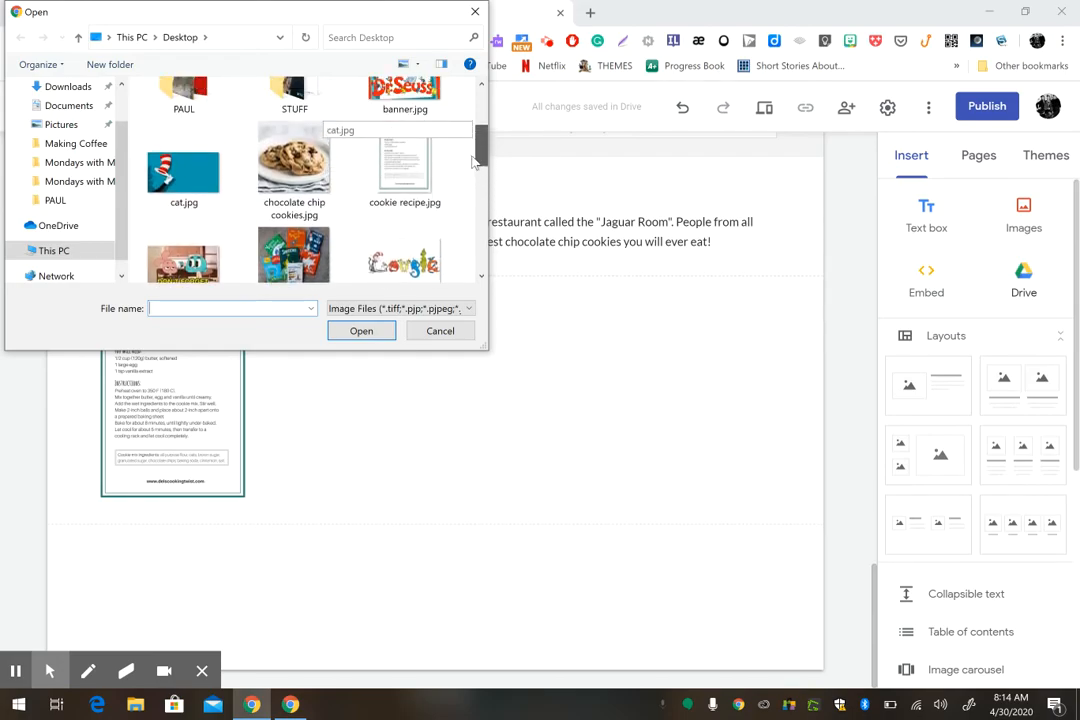
left_click(294, 158)
double_click(294, 158)
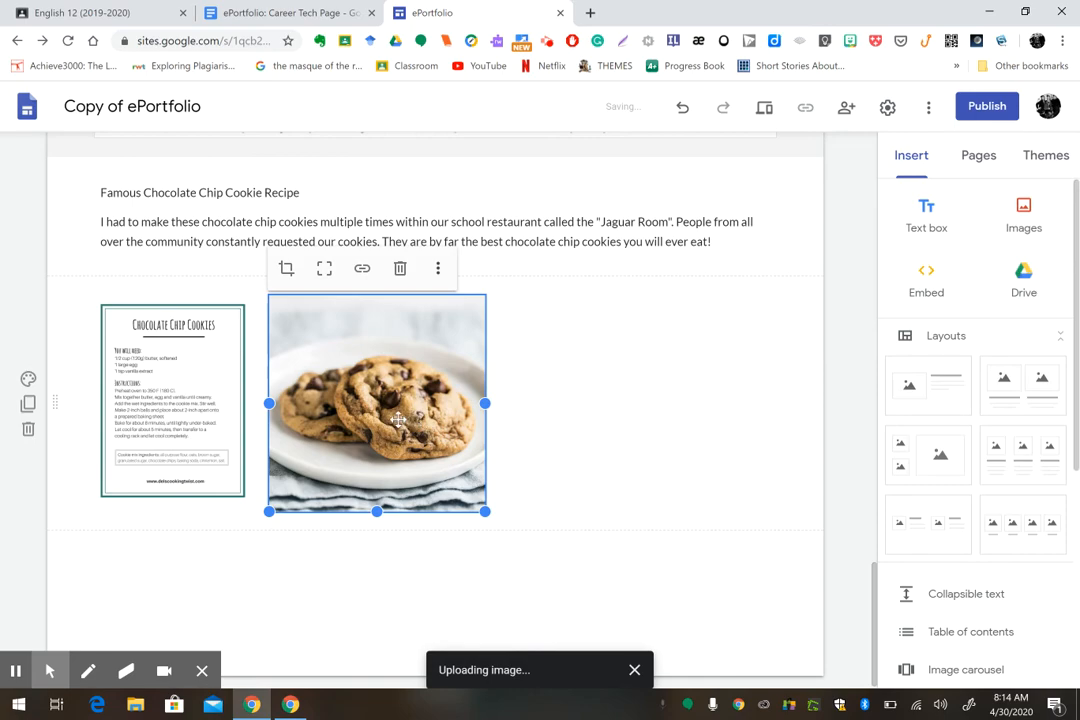
left_click_drag(420, 410, 622, 405)
Step: Enlarge the recipe image so its text is readable and it fills the space up to the gap before the cookie photo
left_click(170, 408)
left_click_drag(252, 505, 397, 632)
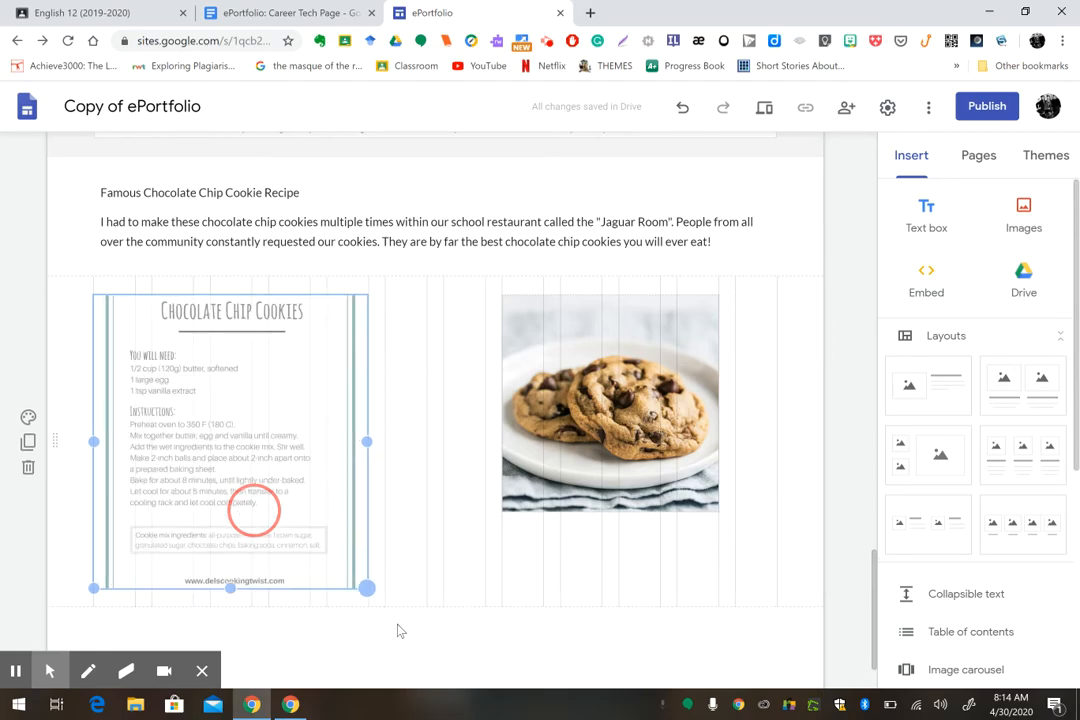
left_click_drag(425, 497, 437, 513)
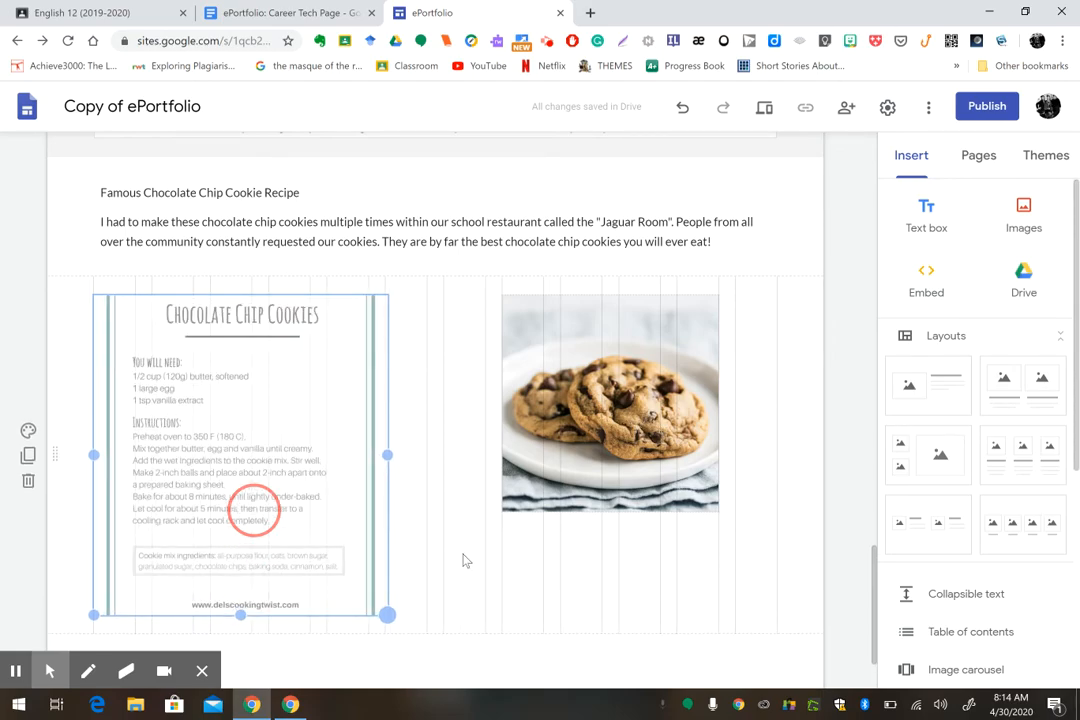
left_click_drag(463, 560, 465, 590)
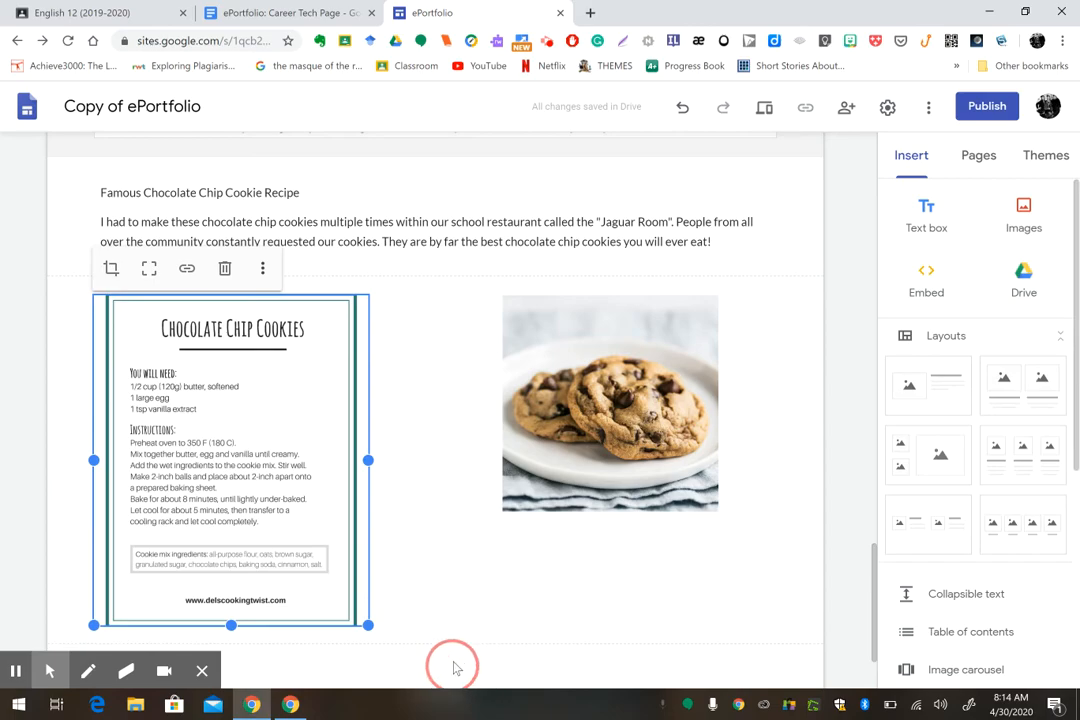
left_click_drag(646, 415, 616, 434)
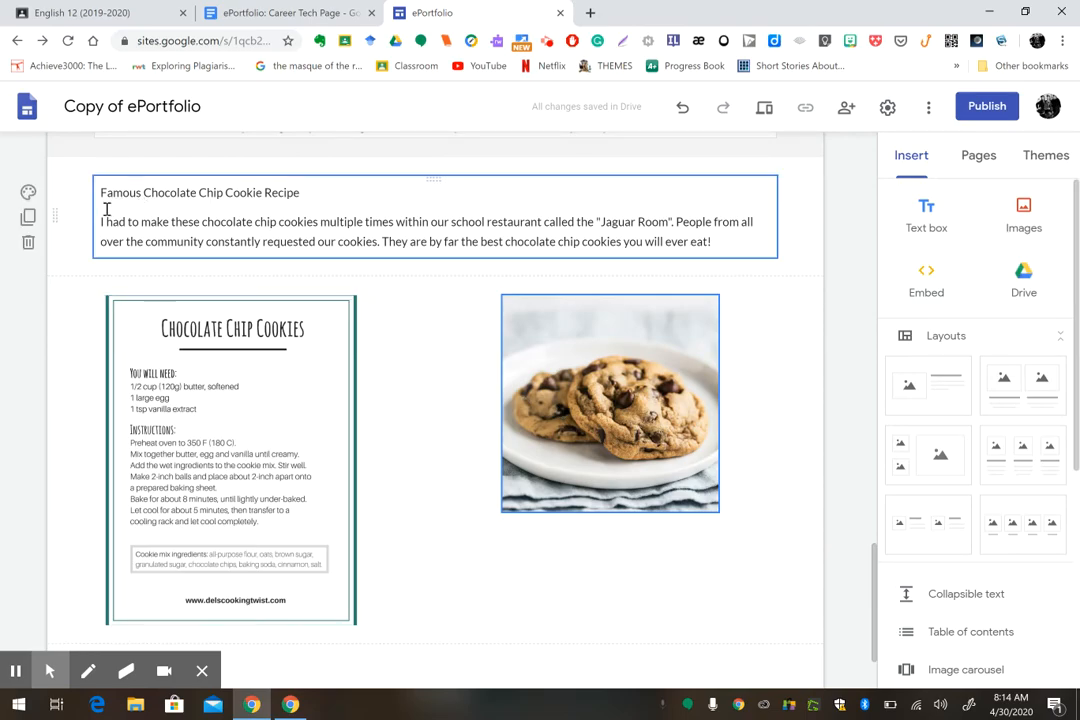
Step: Give both the cookie recipe text section and the image section below it the Emphasis 2 background
left_click(28, 192)
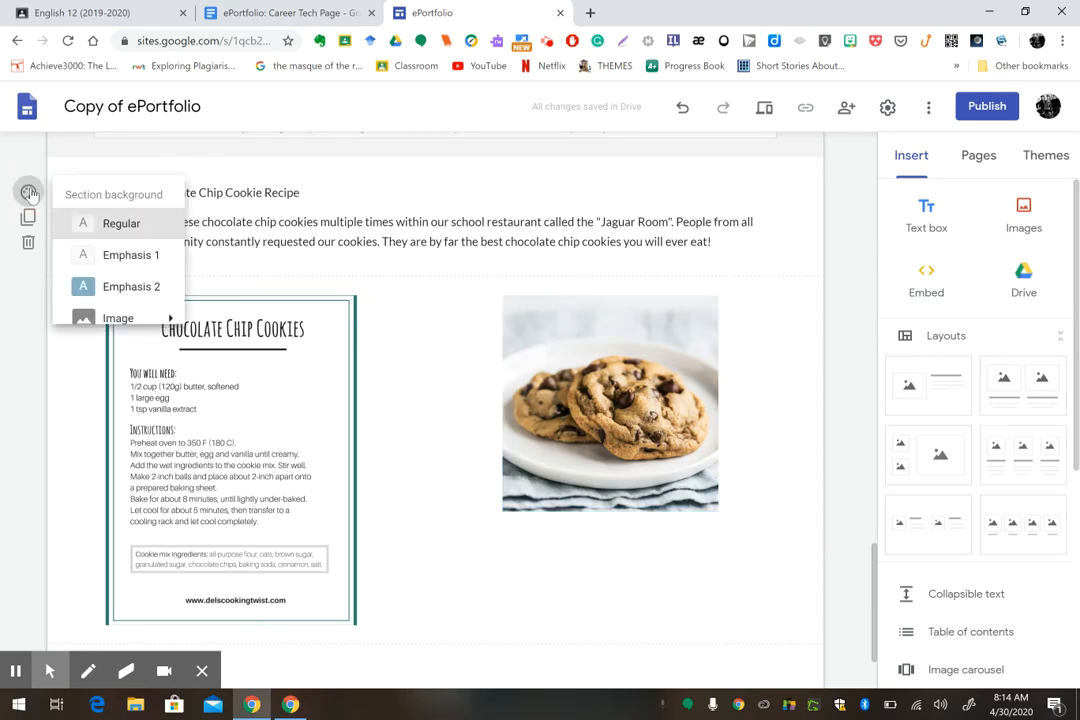
left_click(105, 287)
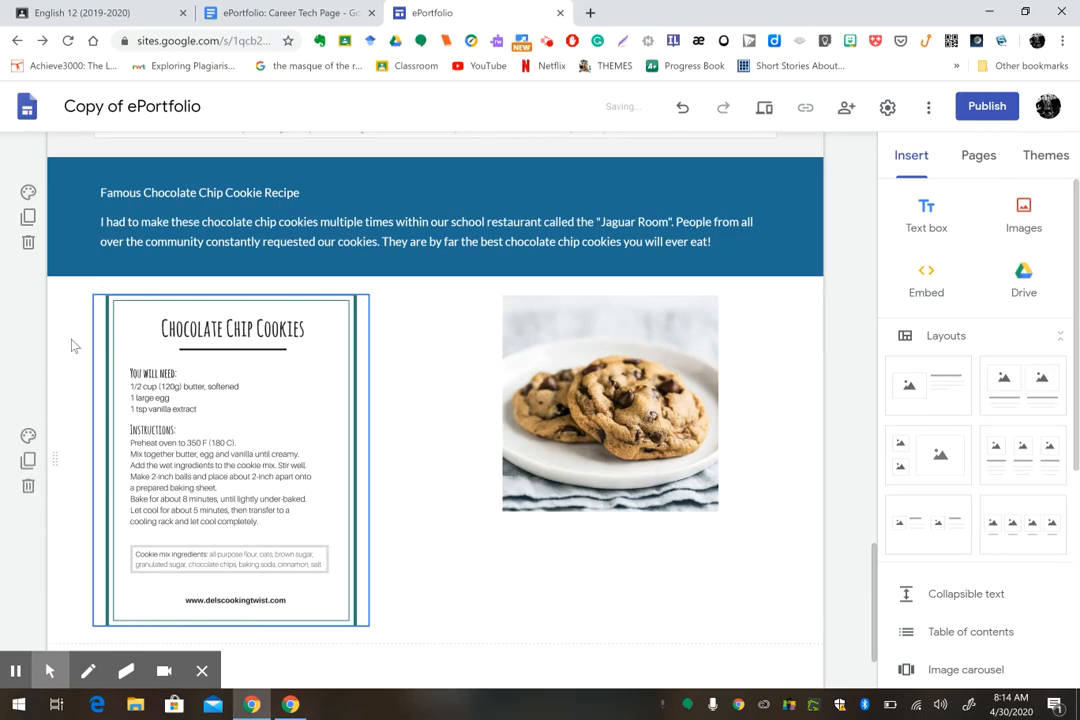
left_click(28, 436)
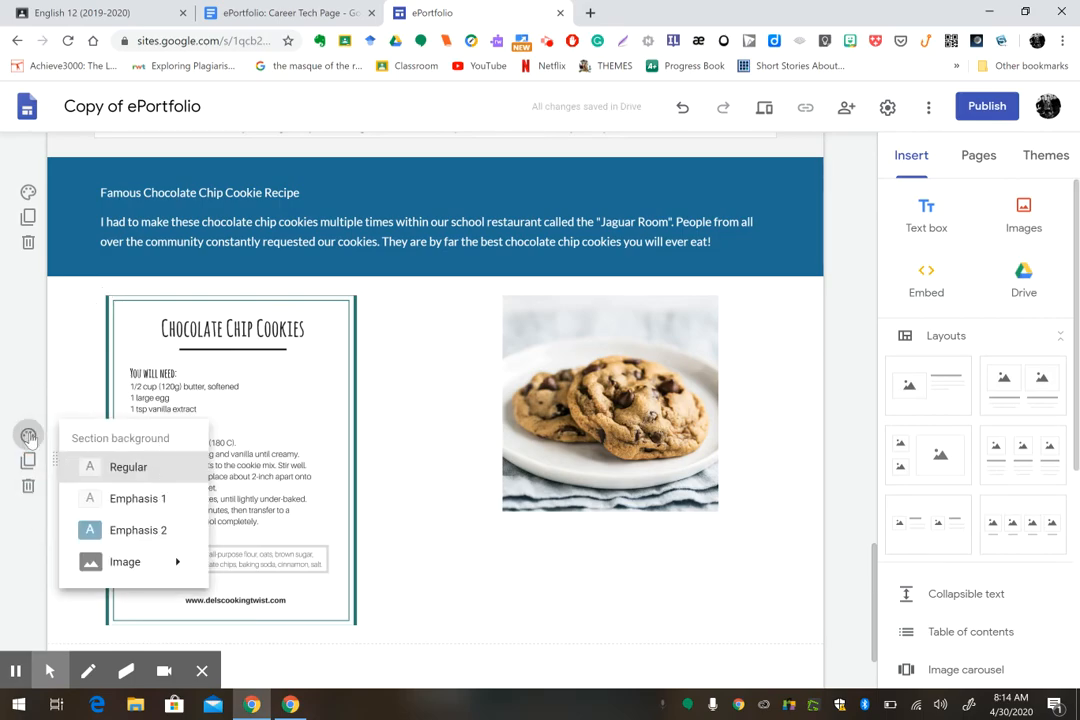
left_click(108, 530)
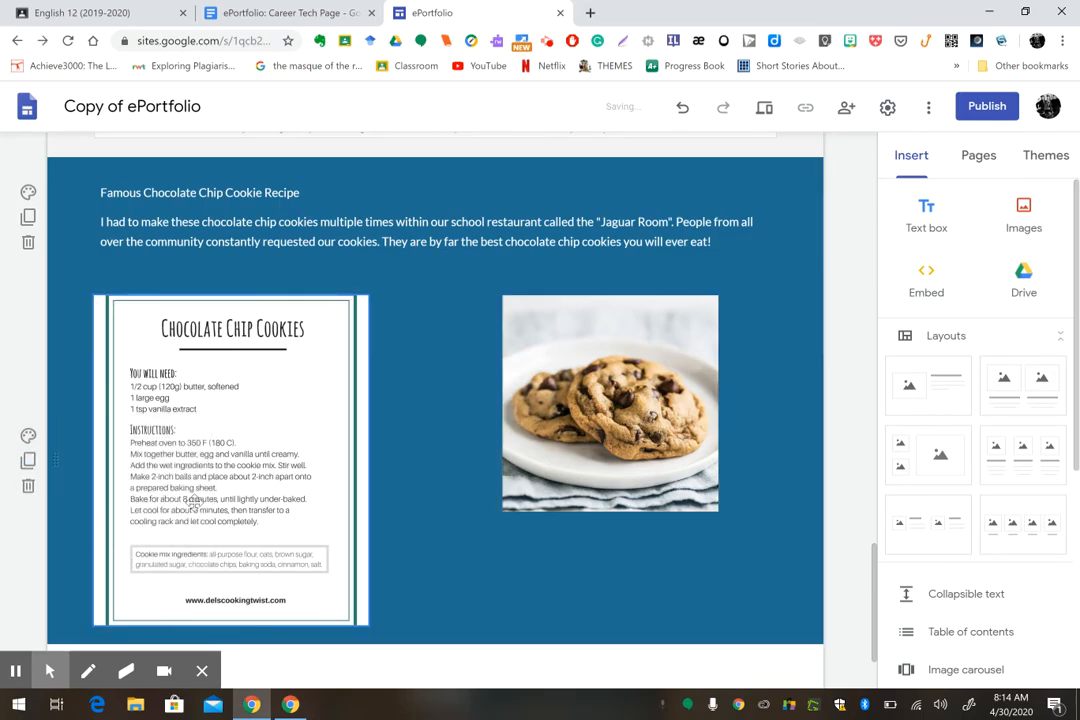
Step: Preview the Culinary Arts page, review its sections from the banner down to the cookie recipe images, and exit the preview
left_click_drag(873, 560, 869, 118)
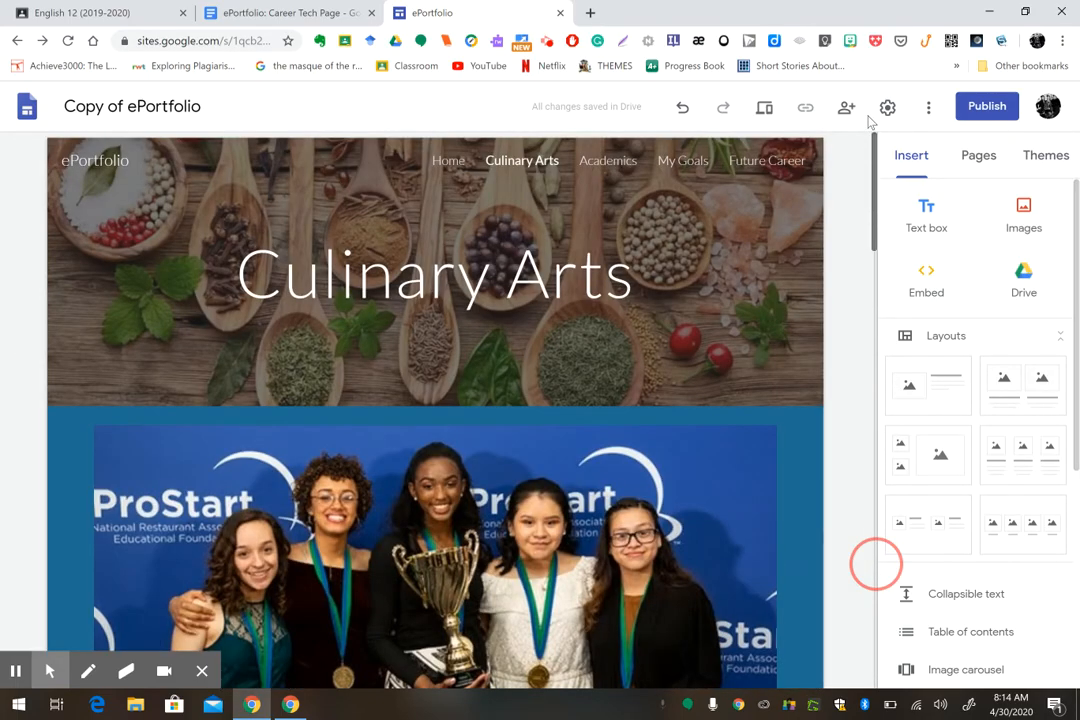
left_click(764, 111)
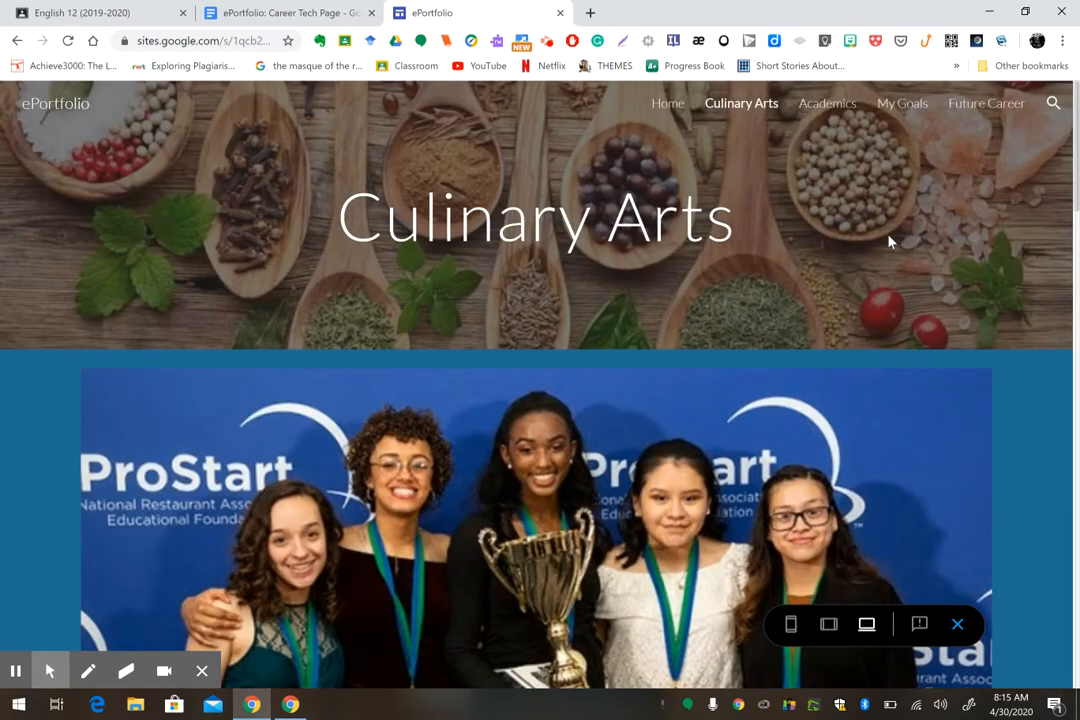
left_click_drag(1078, 133, 1078, 343)
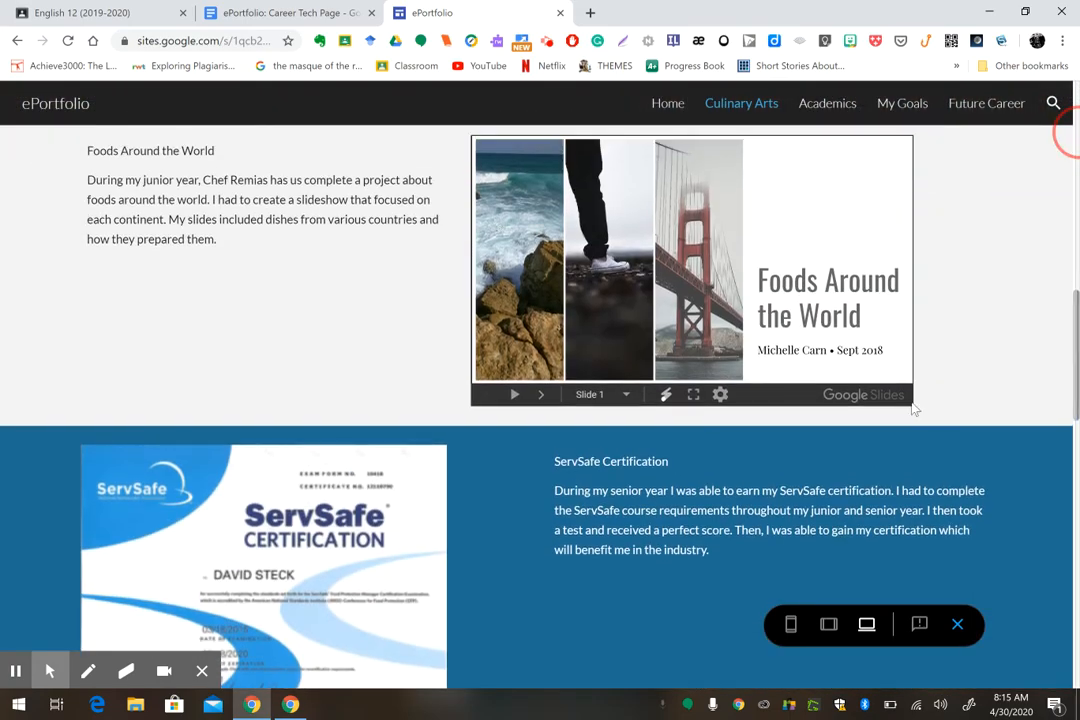
left_click(540, 396)
left_click(489, 398)
left_click(1070, 320)
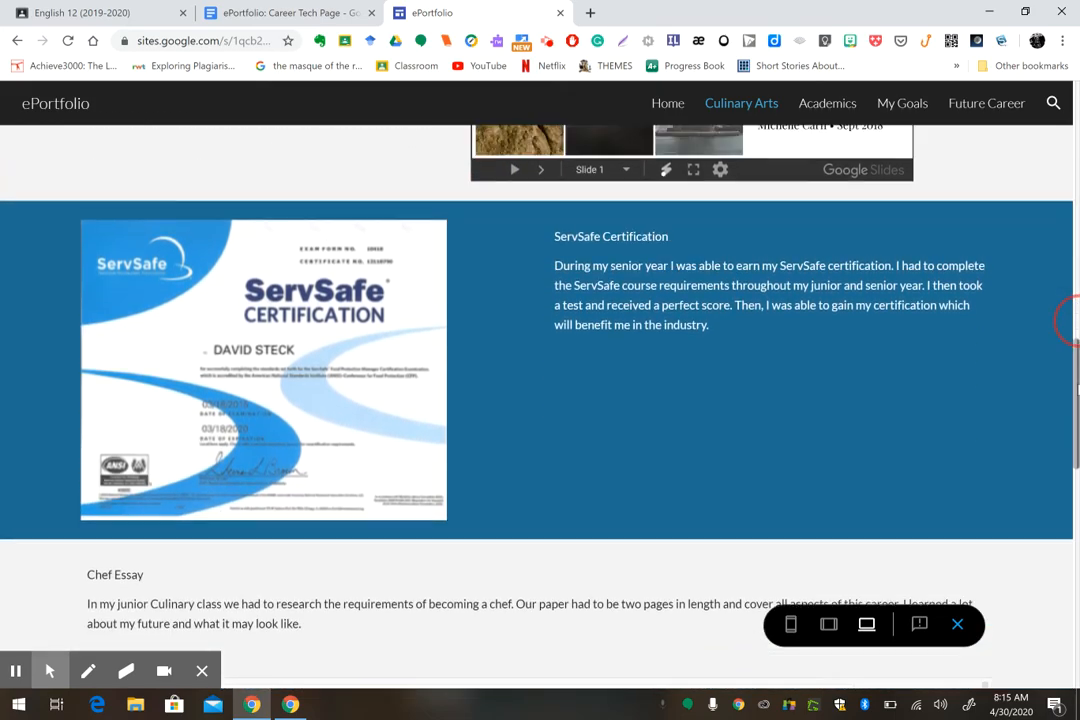
scroll(1068, 322, "down", 6)
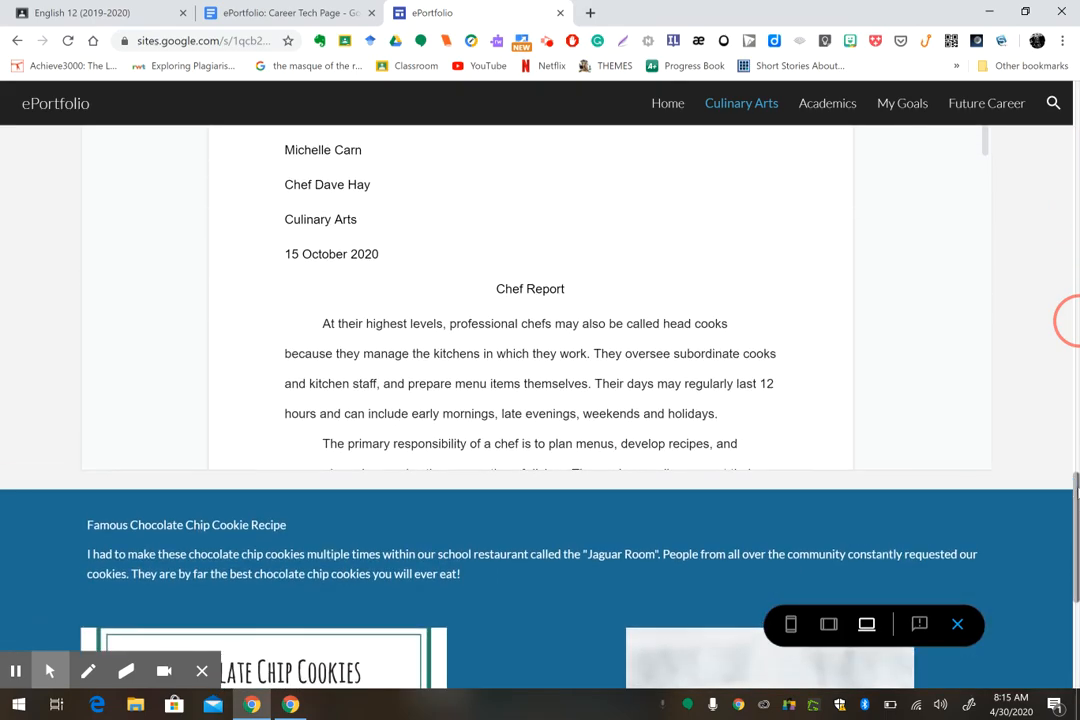
scroll(1068, 322, "up", 1)
left_click_drag(990, 268, 1003, 398)
scroll(1076, 480, "down", 5)
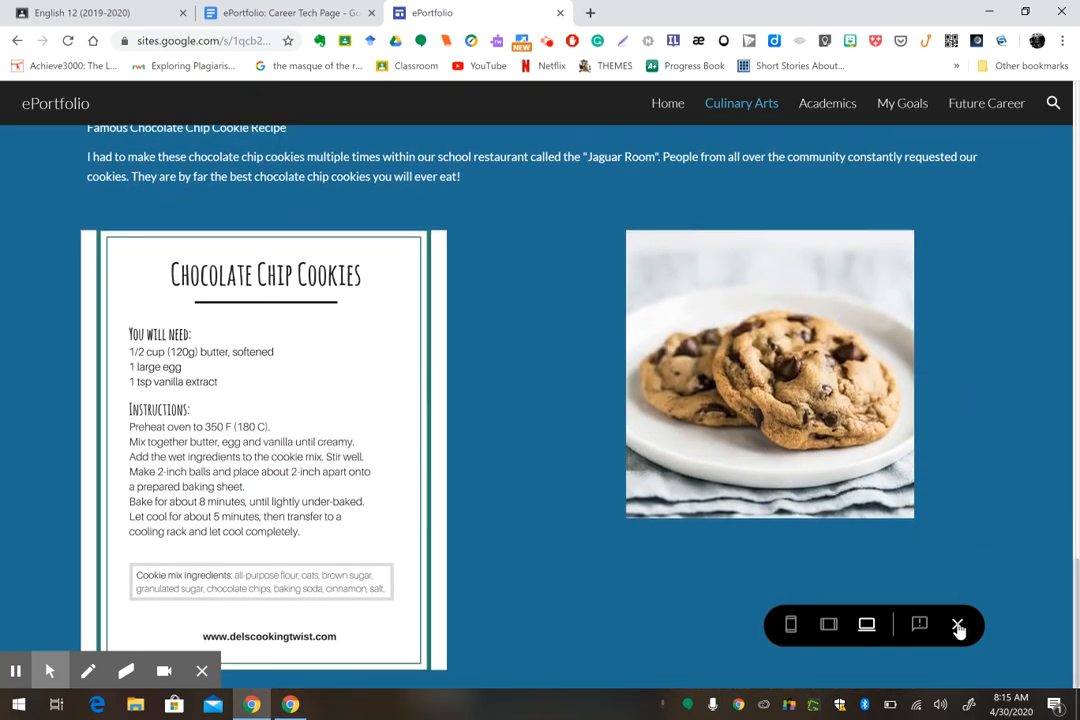
left_click(958, 628)
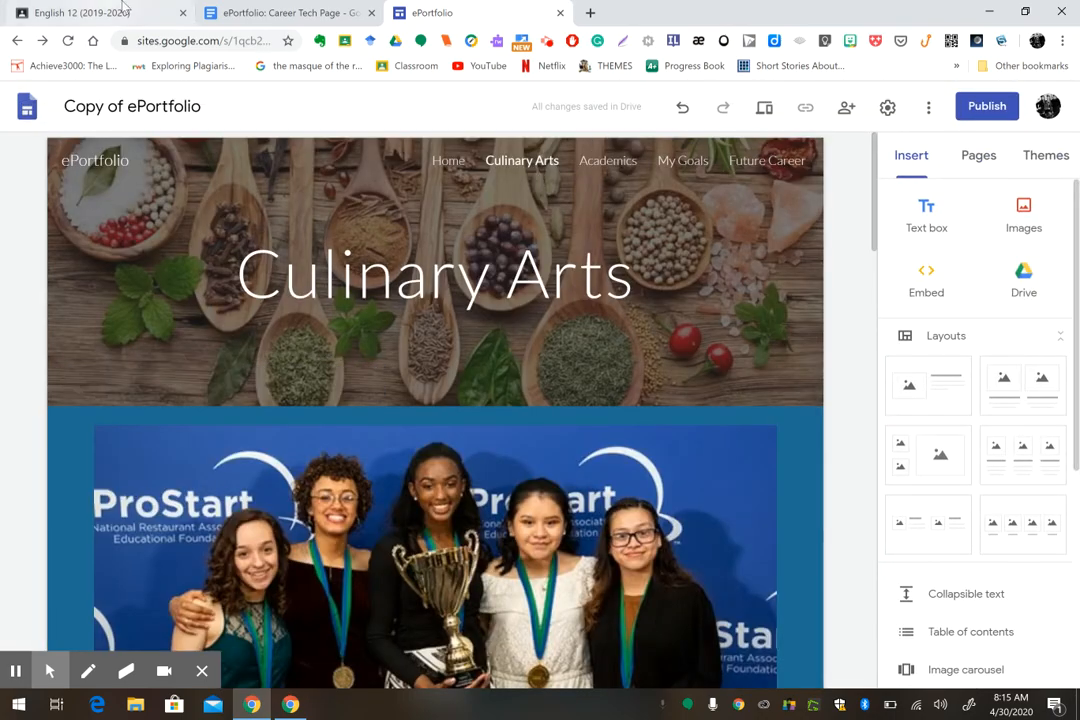
left_click(128, 16)
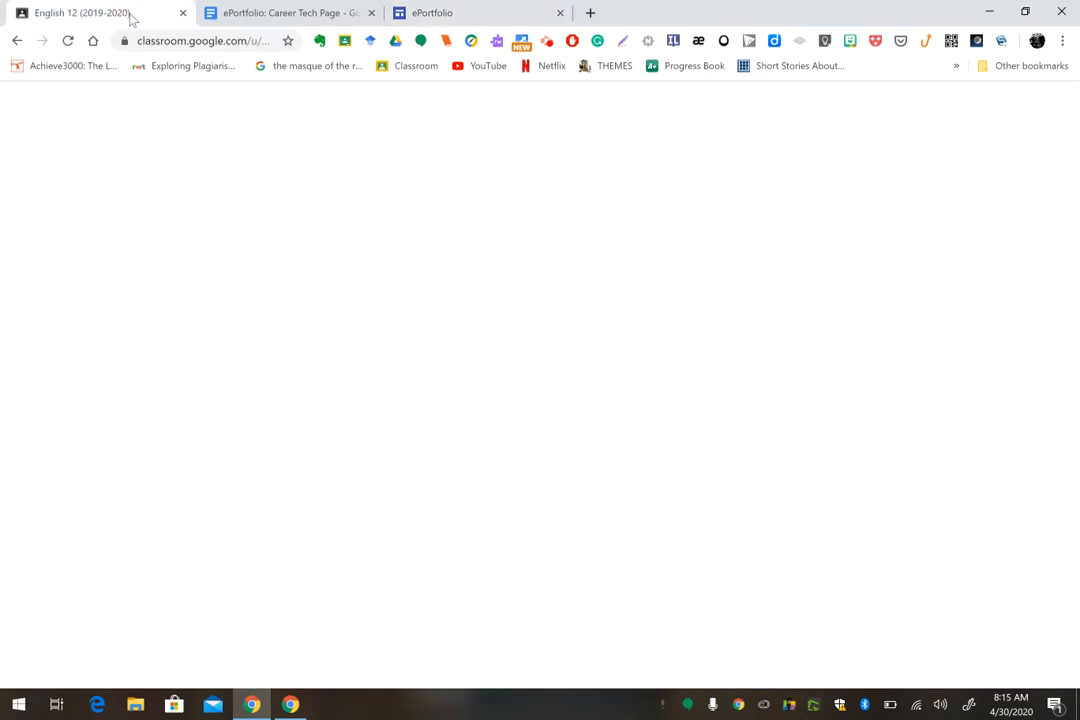